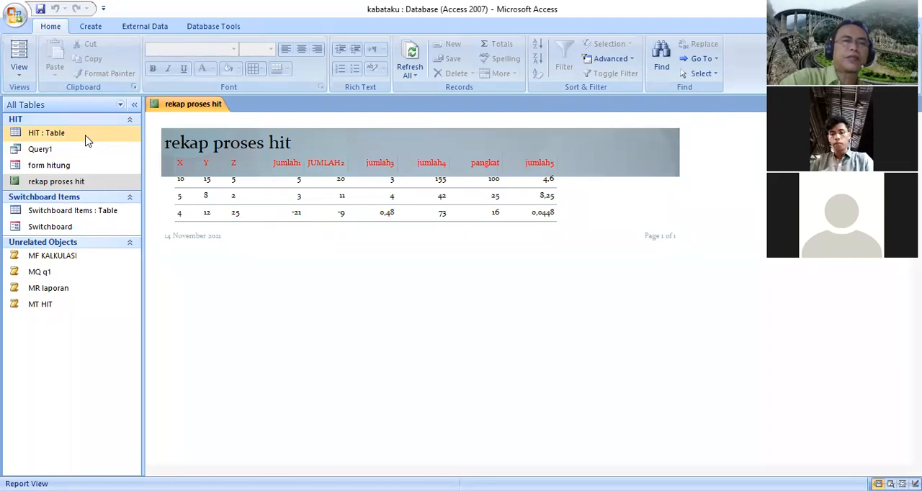
# Open the HIT table in Design View to examine its X, Y and Z fields
pyautogui.rightClick(86, 141)
pyautogui.click(134, 160)
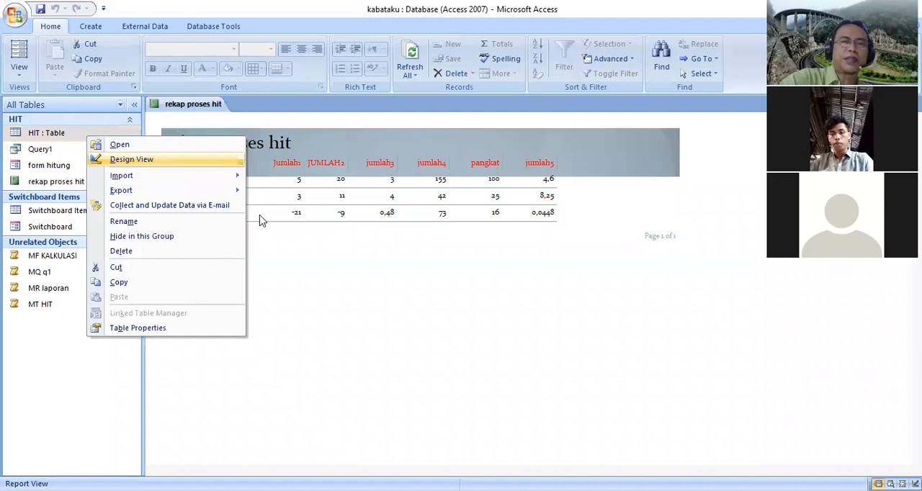
pyautogui.click(428, 303)
pyautogui.click(216, 132)
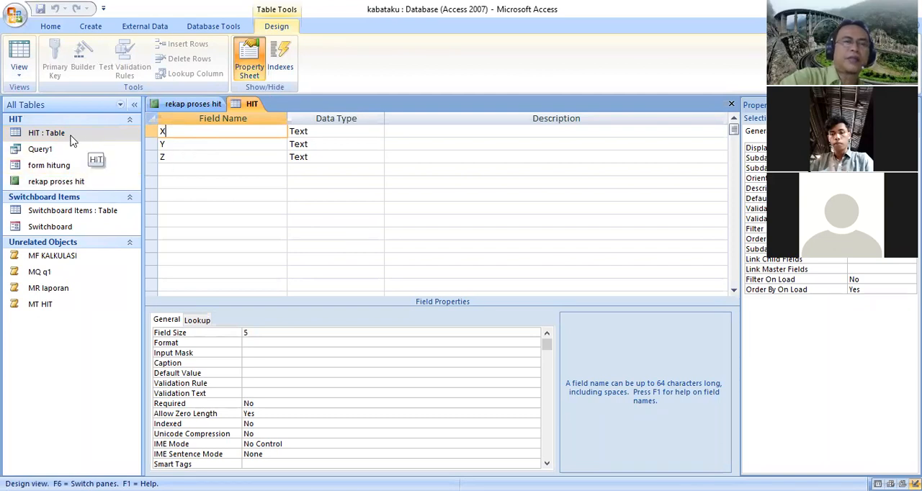
# Open the form hitung form and add a new record with X 40, Y 80 and Z 120
pyautogui.doubleClick(62, 169)
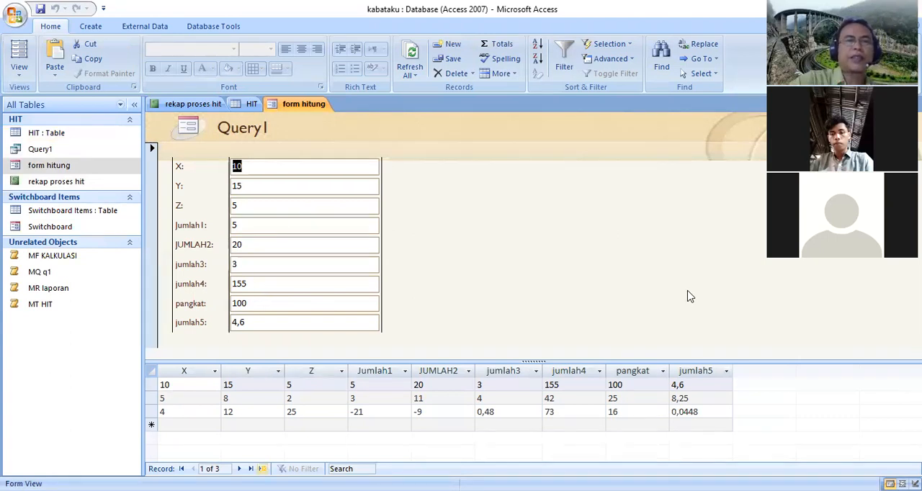
pyautogui.hotkey('ctrl', '+')
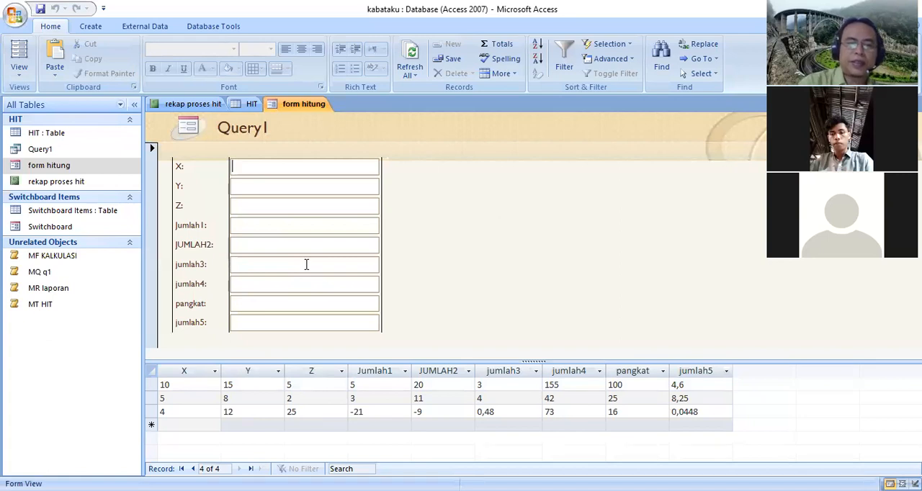
pyautogui.write('40')
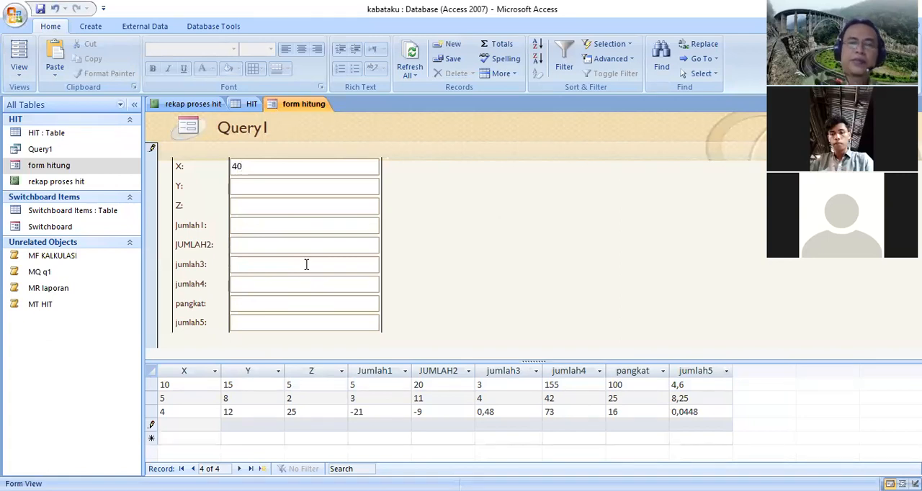
pyautogui.click(281, 187)
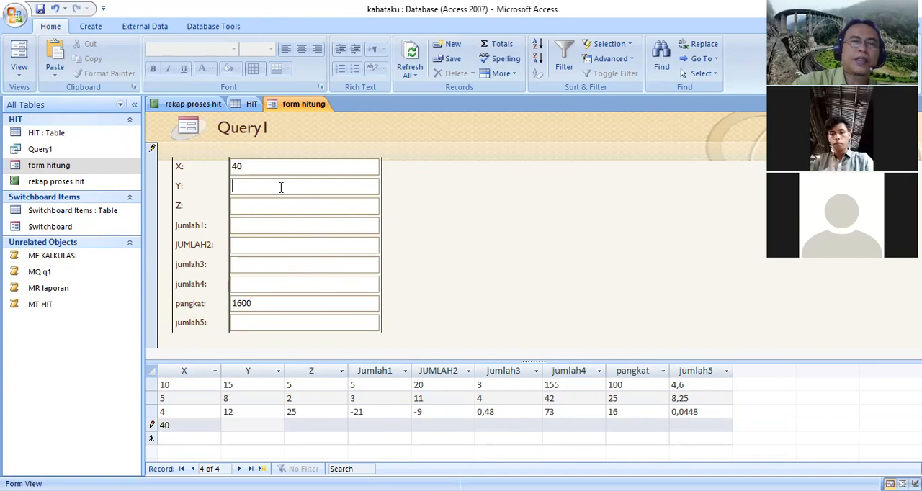
pyautogui.write('80')
pyautogui.click(270, 209)
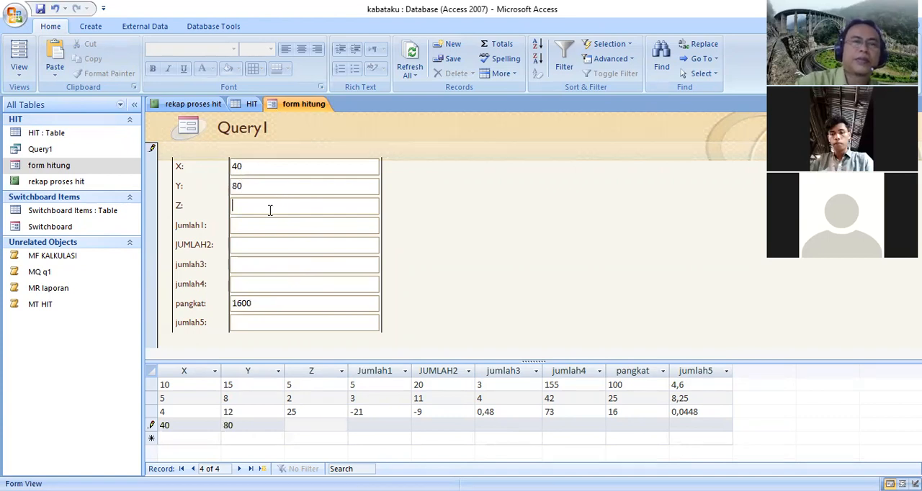
pyautogui.write('120')
pyautogui.press('Tab')
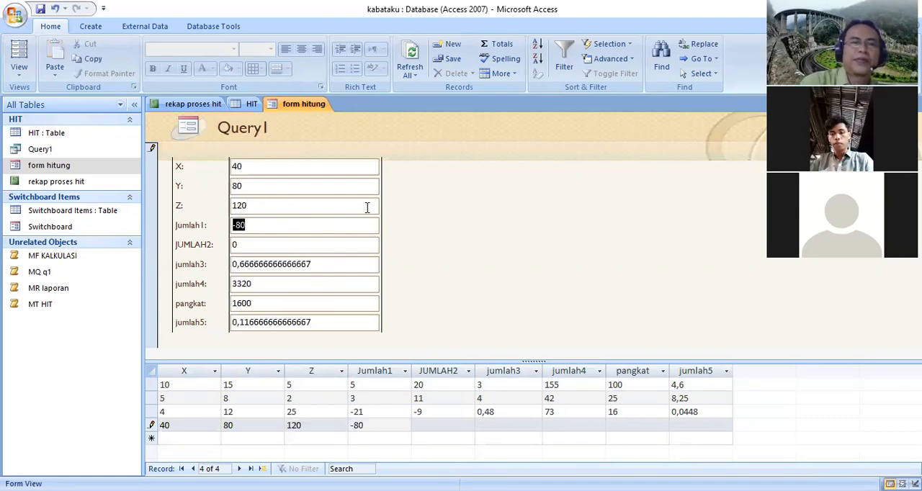
# Close form hitung and all other open objects, and reopen the rekap proses hit report
pyautogui.rightClick(320, 111)
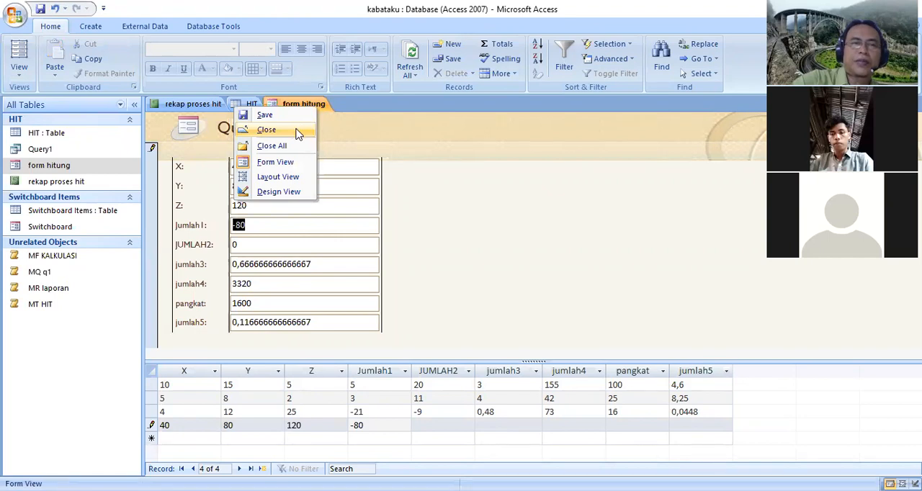
pyautogui.click(299, 134)
pyautogui.click(201, 109)
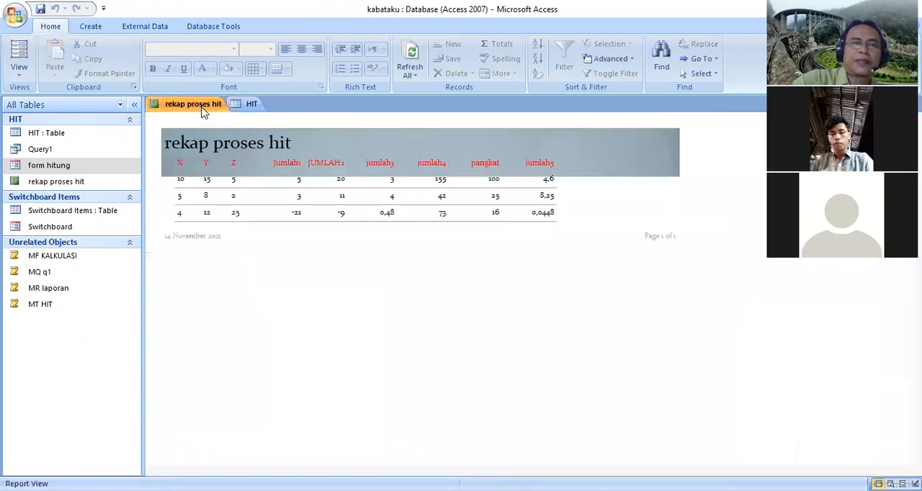
pyautogui.click(251, 107)
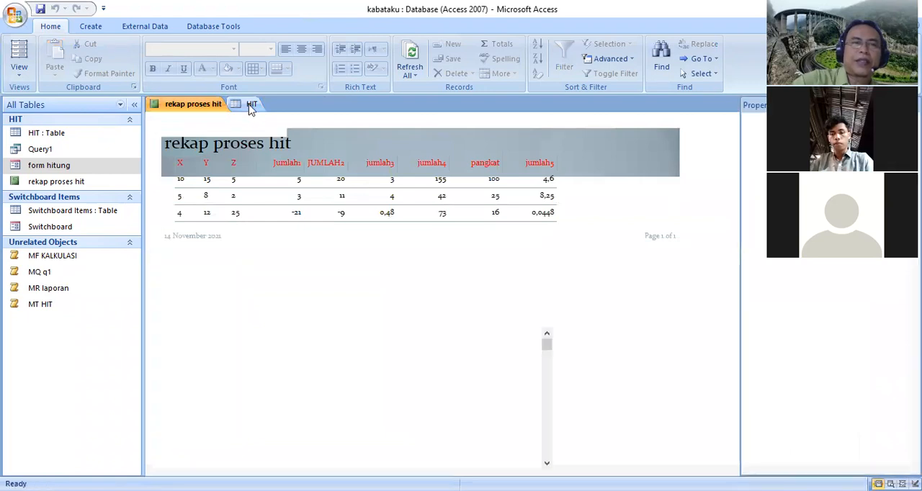
pyautogui.rightClick(251, 107)
pyautogui.click(245, 147)
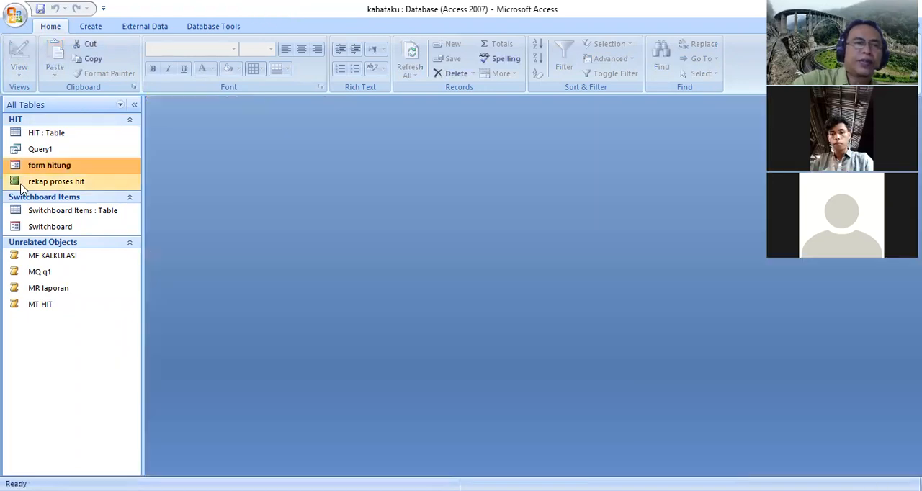
pyautogui.doubleClick(72, 182)
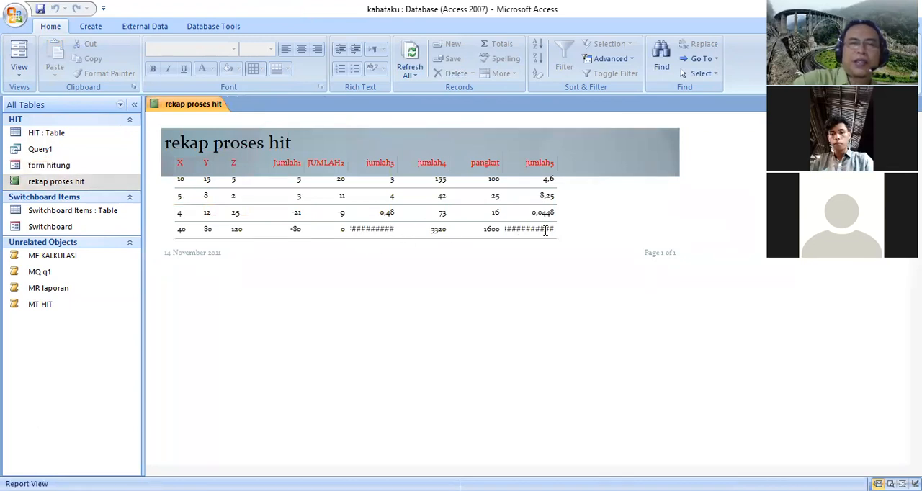
# Widen the jumlah5 and jumlah4 columns in the report's Design View and check them in Report View
pyautogui.rightClick(209, 107)
pyautogui.click(181, 189)
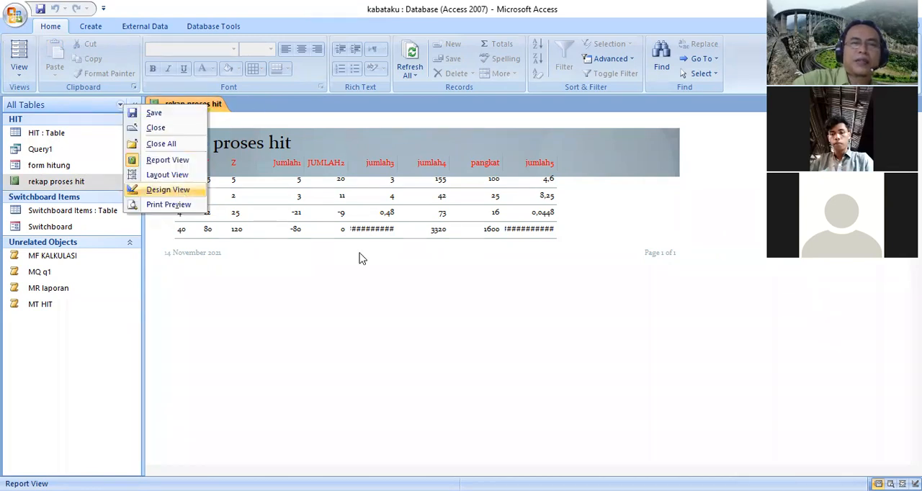
pyautogui.click(435, 303)
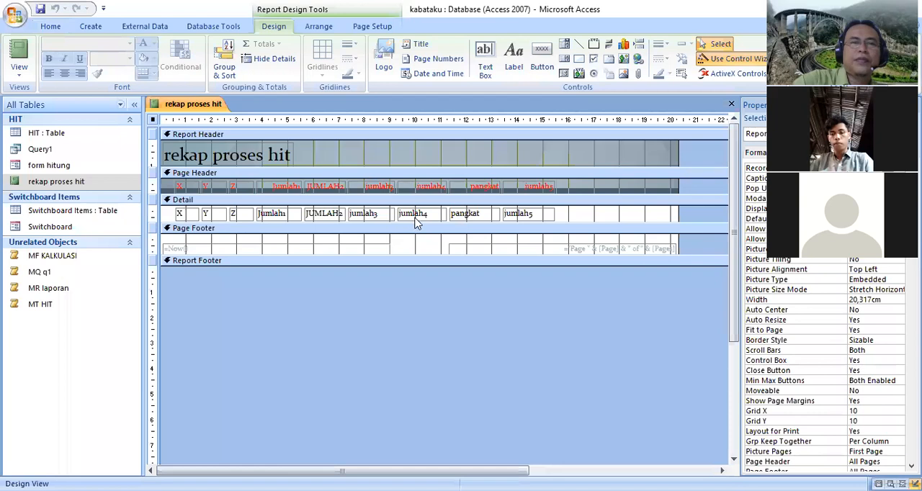
pyautogui.click(418, 215)
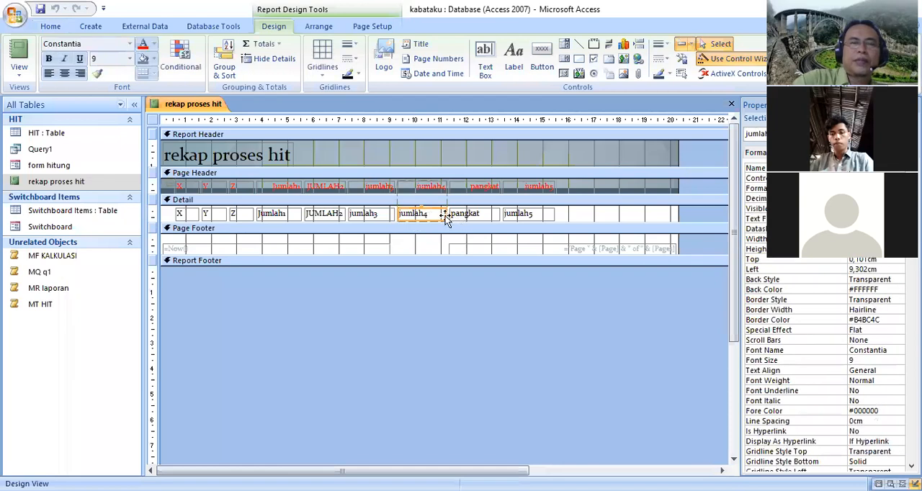
pyautogui.click(525, 218)
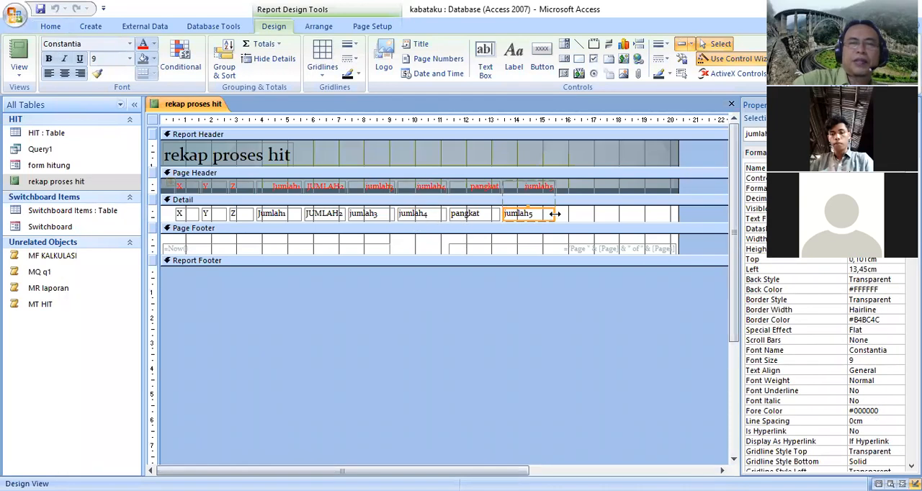
pyautogui.moveTo(565, 214); pyautogui.dragTo(568, 214)
pyautogui.click(441, 214)
pyautogui.moveTo(444, 214); pyautogui.dragTo(455, 214)
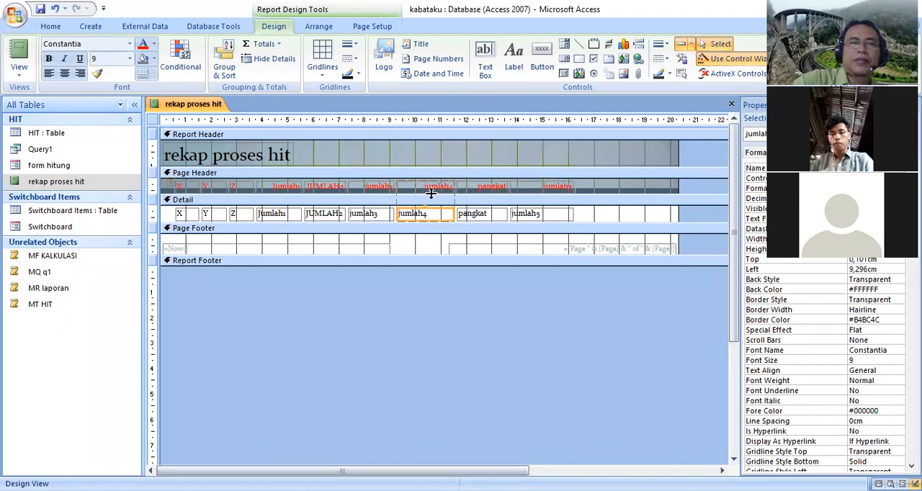
pyautogui.rightClick(198, 105)
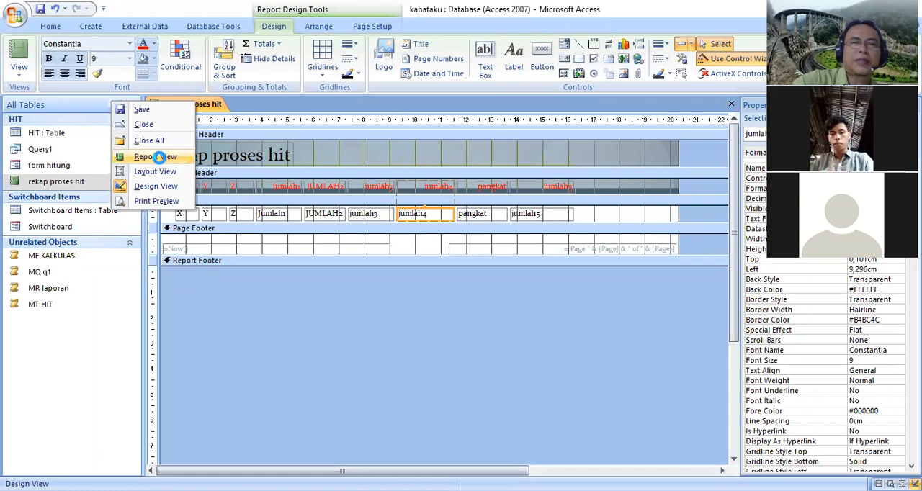
pyautogui.click(157, 155)
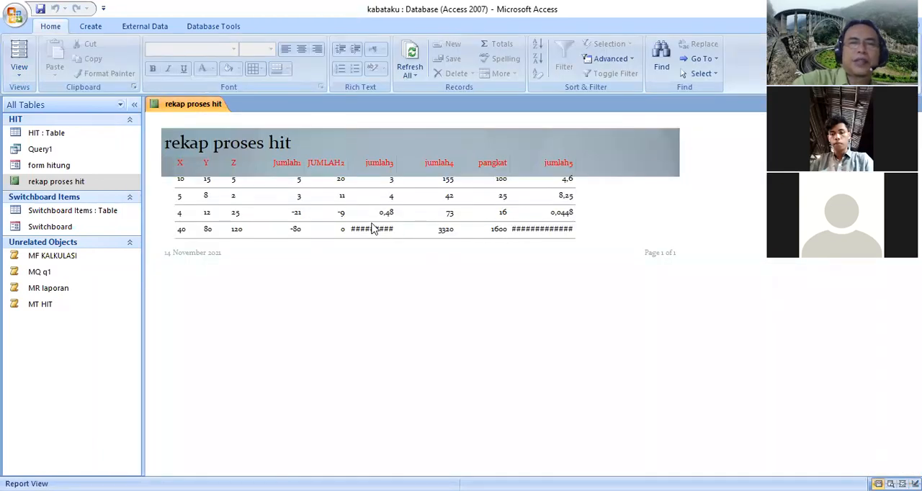
# Try to adjust the Format and Decimal Places properties of the jumlah3 field in the report's Design View, and select jumlah5
pyautogui.rightClick(204, 108)
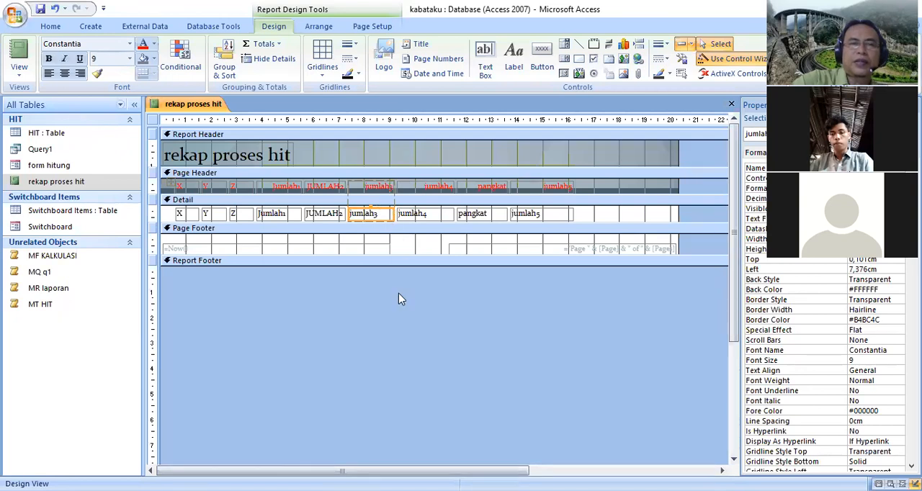
pyautogui.rightClick(363, 218)
pyautogui.doubleClick(362, 214)
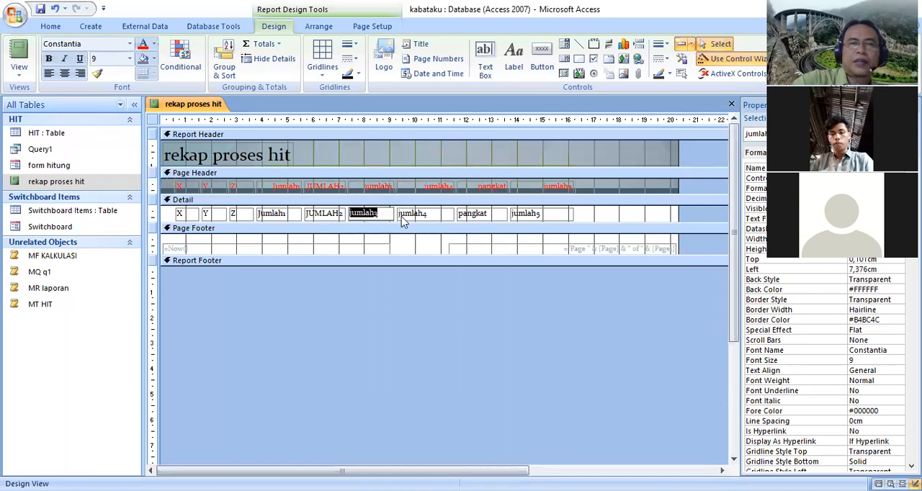
pyautogui.click(392, 208)
pyautogui.doubleClick(391, 211)
pyautogui.click(392, 219)
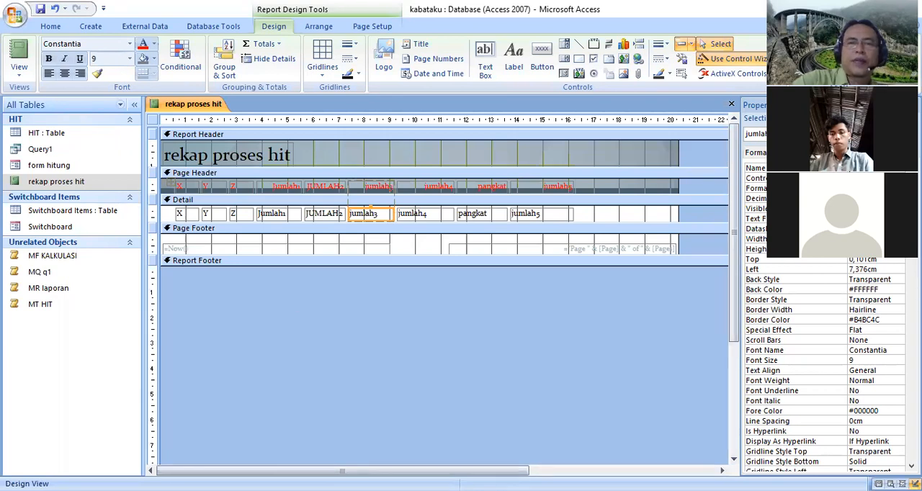
pyautogui.click(872, 188)
pyautogui.click(901, 188)
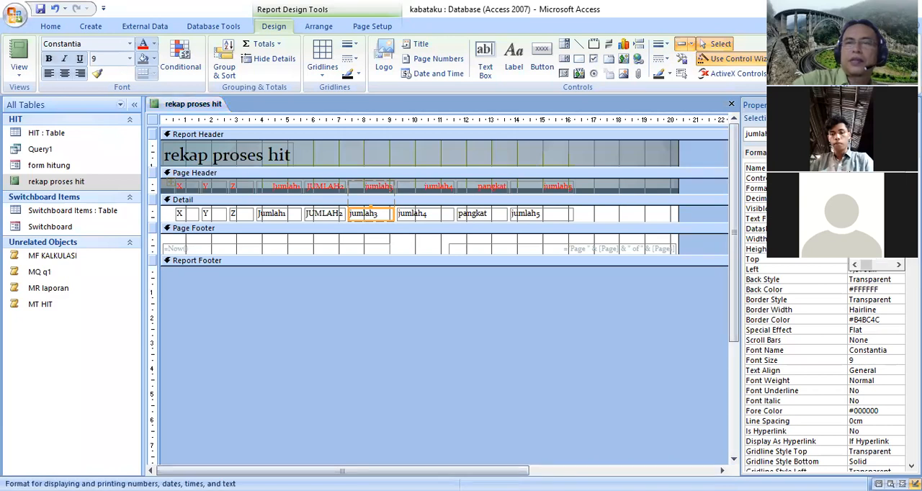
pyautogui.click(872, 223)
pyautogui.click(875, 198)
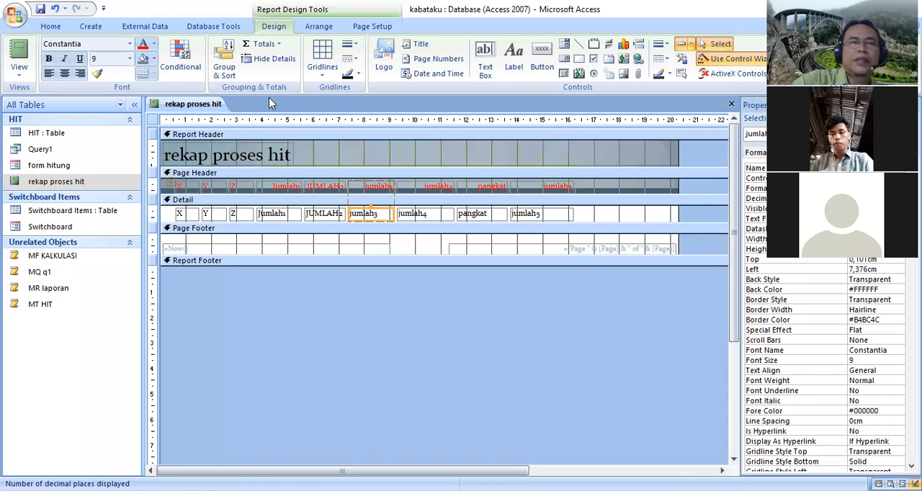
pyautogui.click(536, 216)
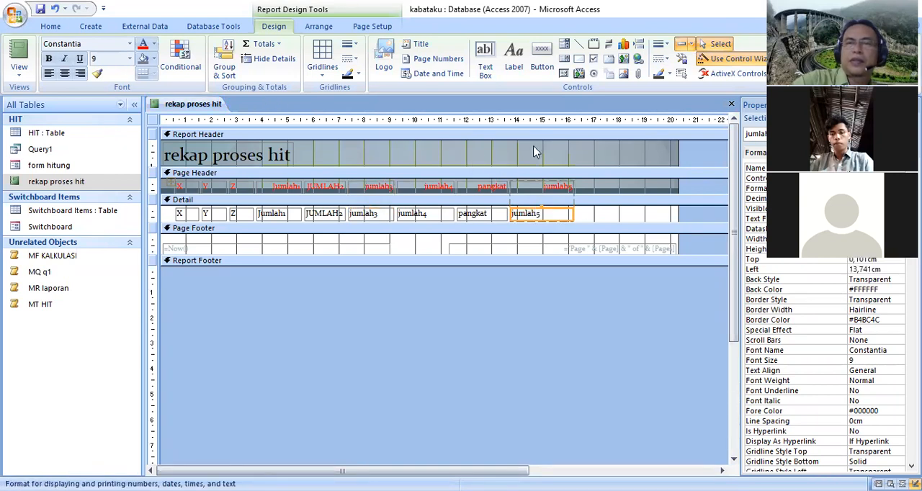
# Try to save the design changes of the rekap proses hit report
pyautogui.click(41, 10)
pyautogui.click(470, 287)
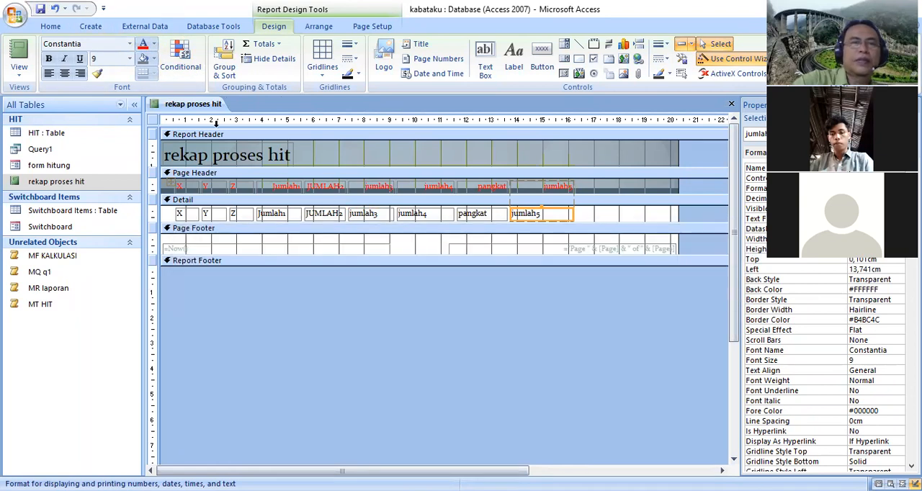
pyautogui.rightClick(211, 108)
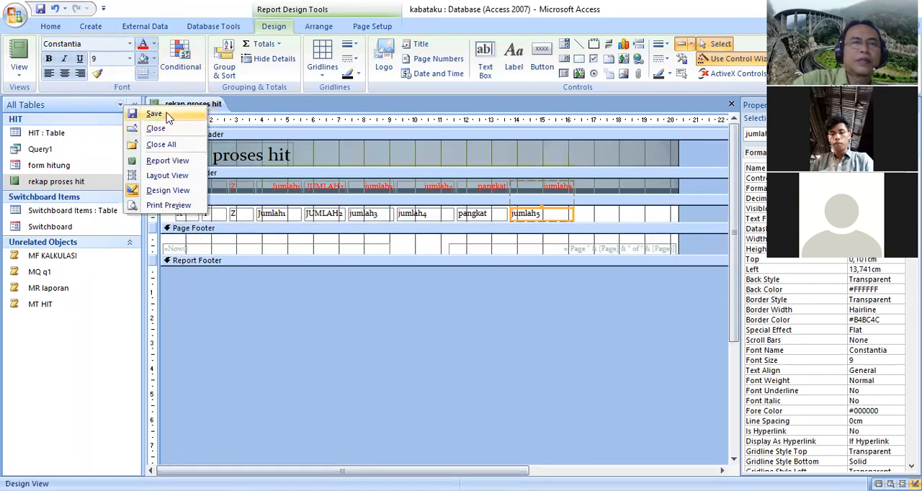
pyautogui.click(154, 114)
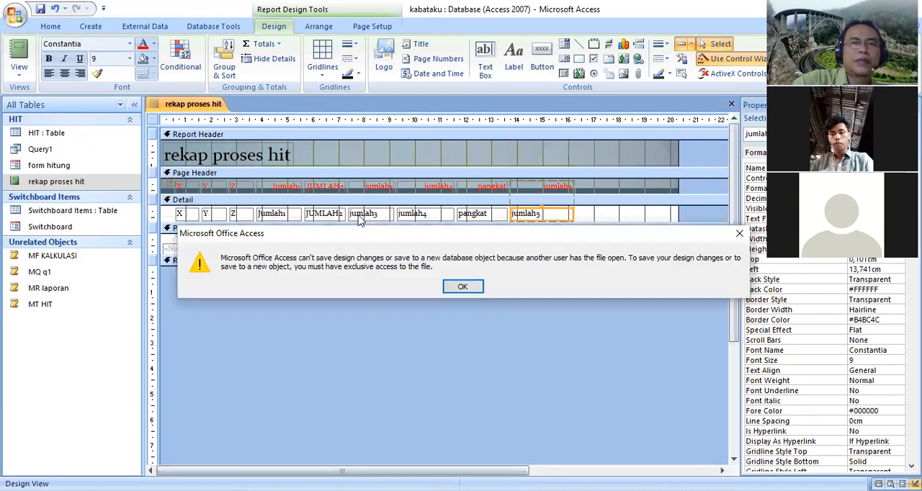
pyautogui.click(462, 288)
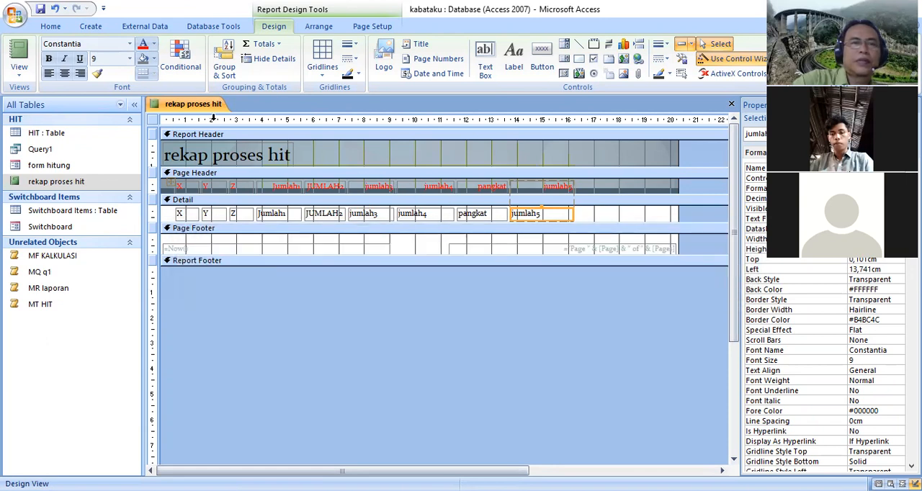
# Close all open objects, choosing to save the changes to the rekap proses hit report
pyautogui.rightClick(209, 107)
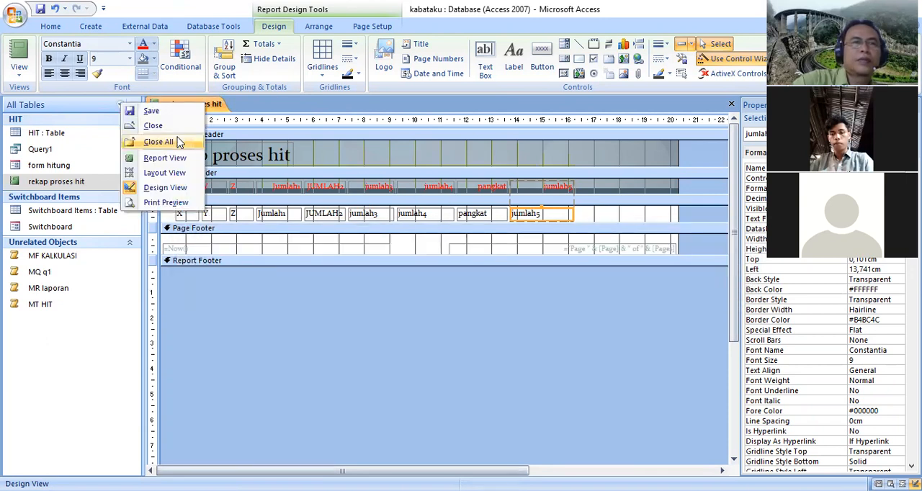
pyautogui.click(179, 142)
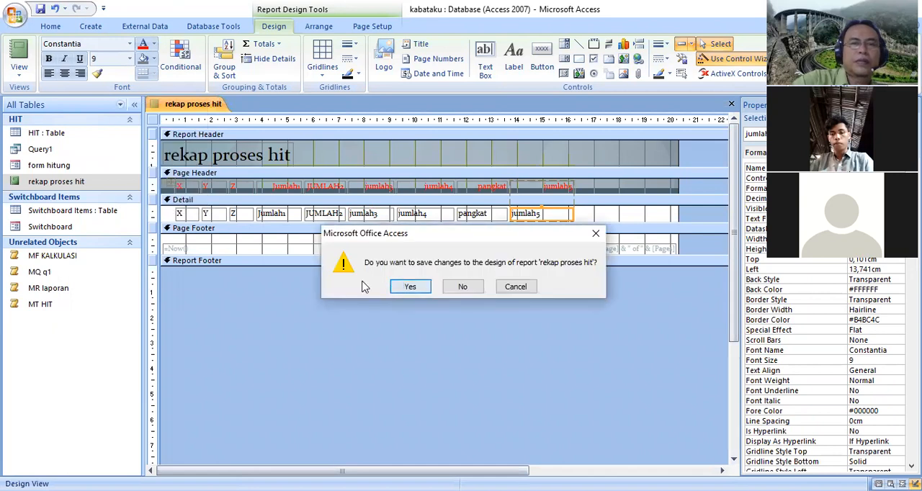
pyautogui.click(407, 289)
pyautogui.click(437, 289)
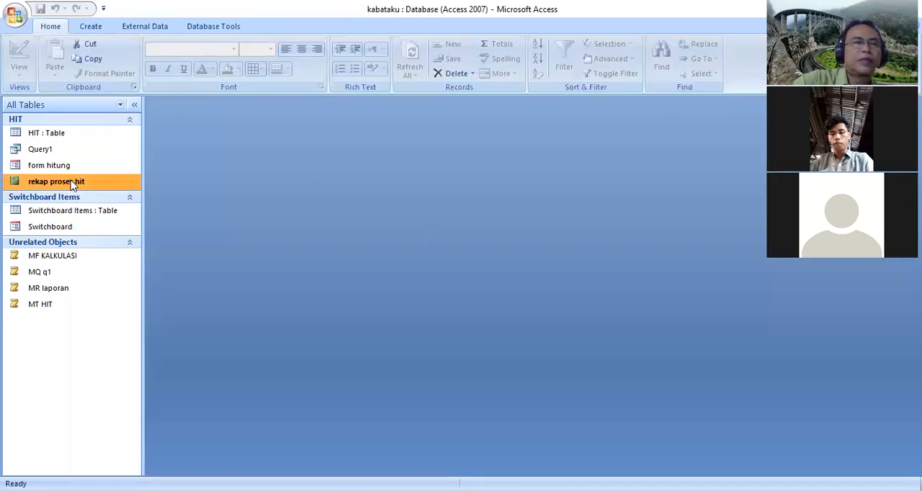
# Open the rekap proses hit report, view it in Layout View, and switch it to Design View
pyautogui.doubleClick(75, 182)
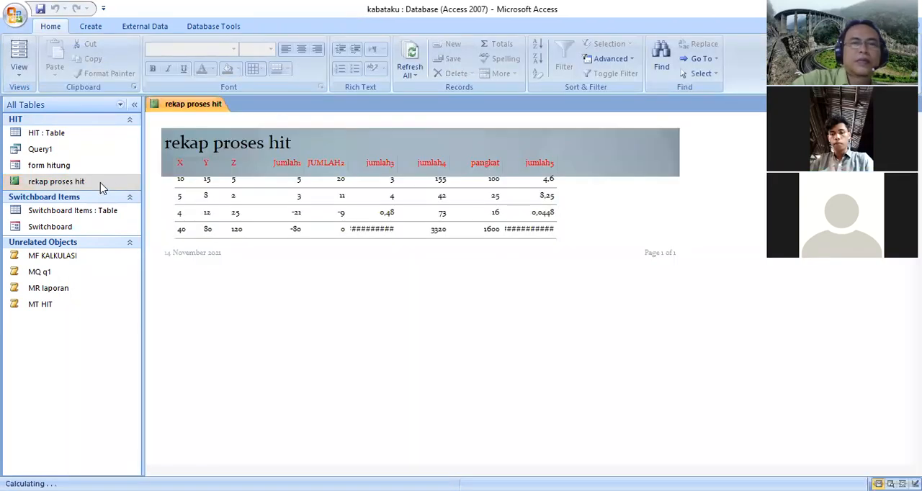
pyautogui.rightClick(182, 104)
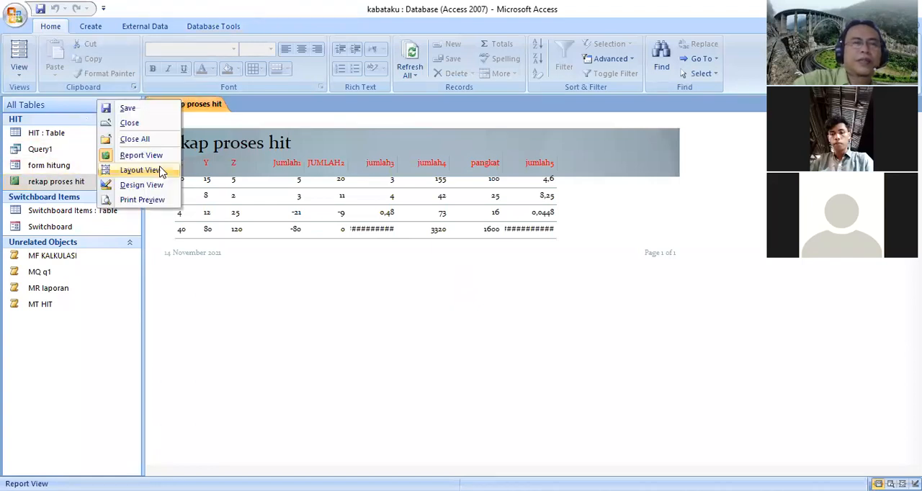
pyautogui.click(152, 171)
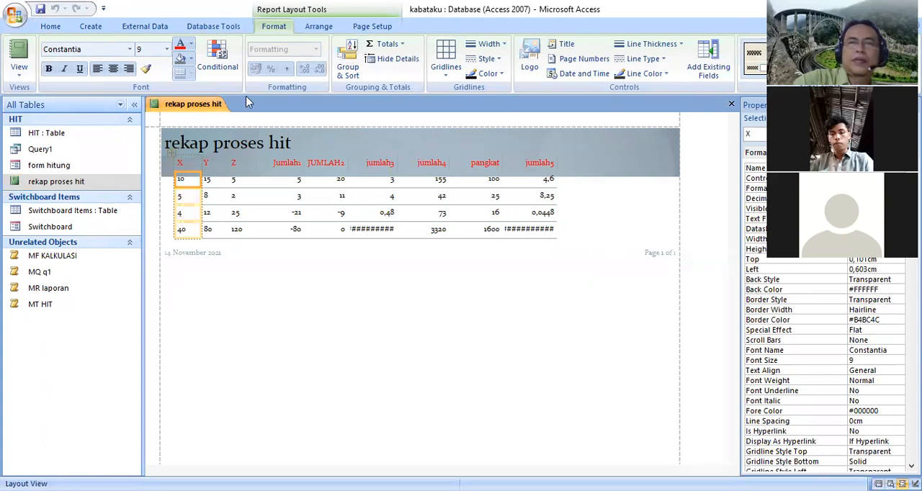
pyautogui.rightClick(214, 106)
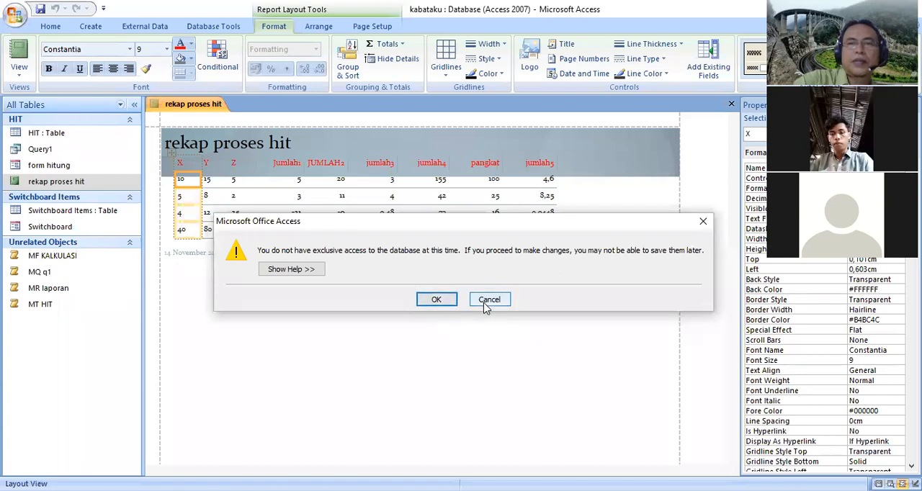
pyautogui.click(437, 299)
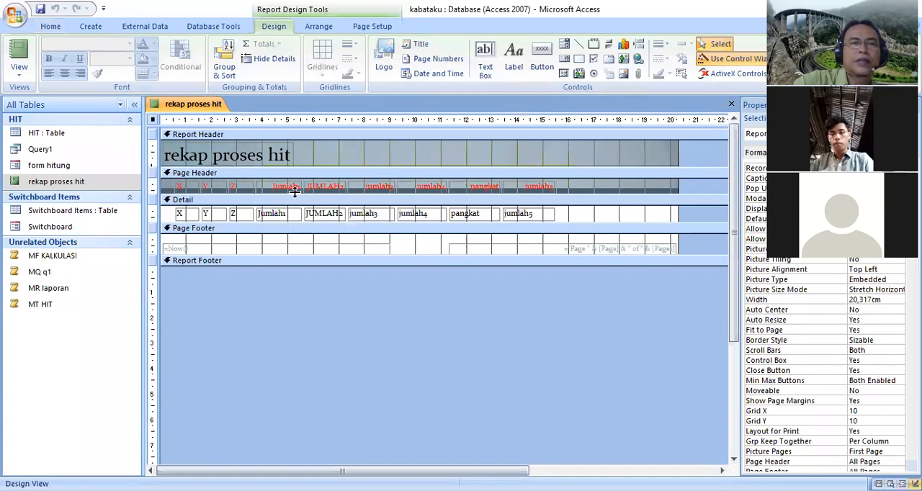
# Try to adjust the Format property of the jumlah3 field in the Detail section and save the report design
pyautogui.click(361, 214)
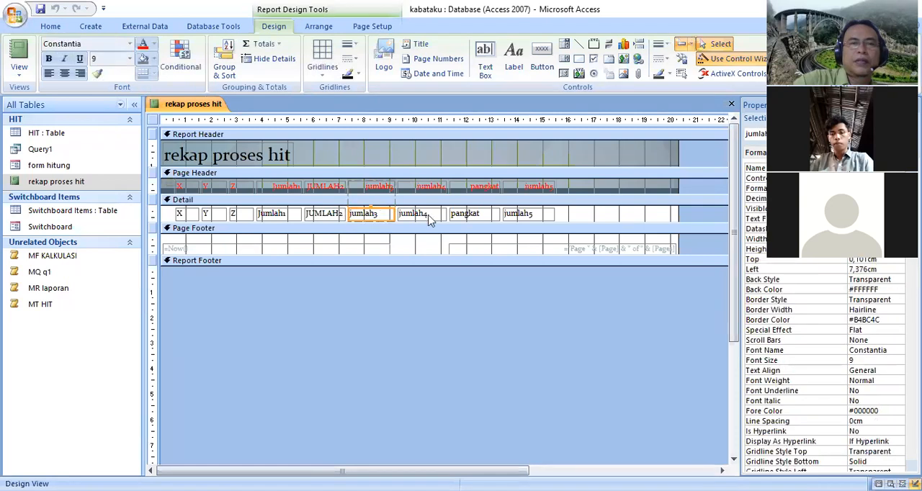
pyautogui.scroll(-10, 825, 317)
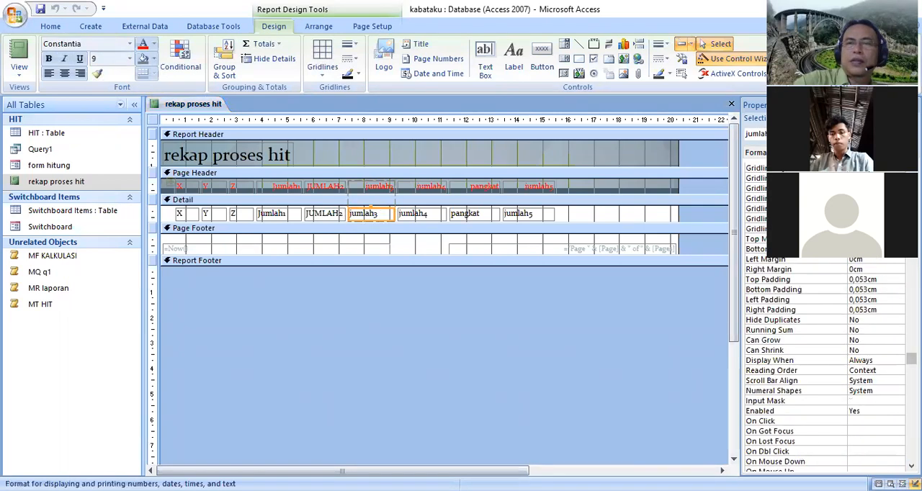
pyautogui.click(414, 264)
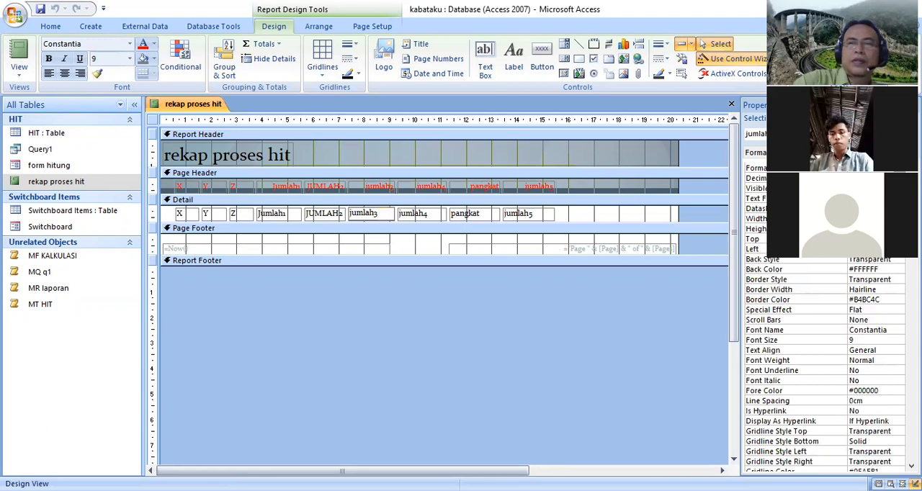
pyautogui.click(432, 305)
pyautogui.click(367, 214)
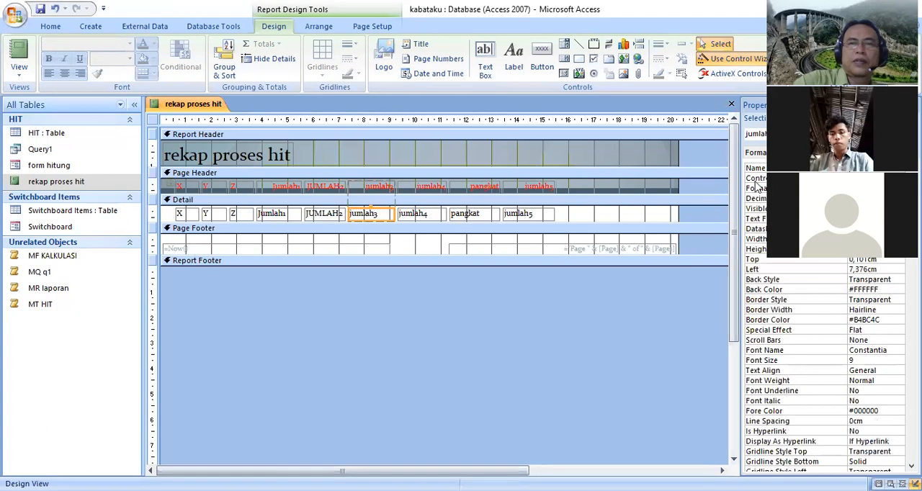
pyautogui.click(900, 188)
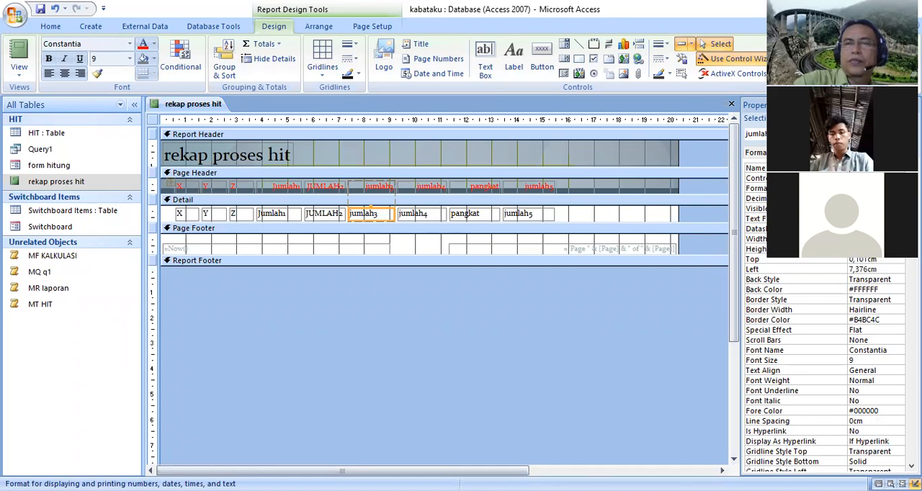
pyautogui.click(41, 11)
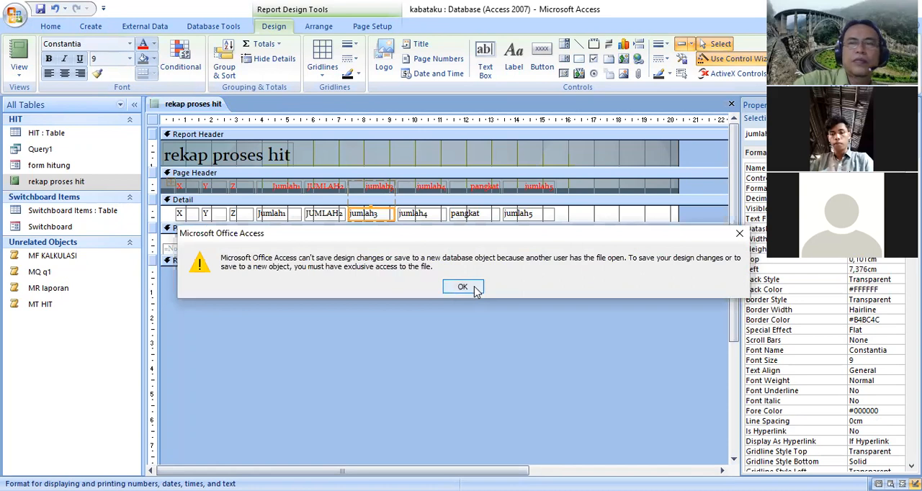
pyautogui.click(471, 289)
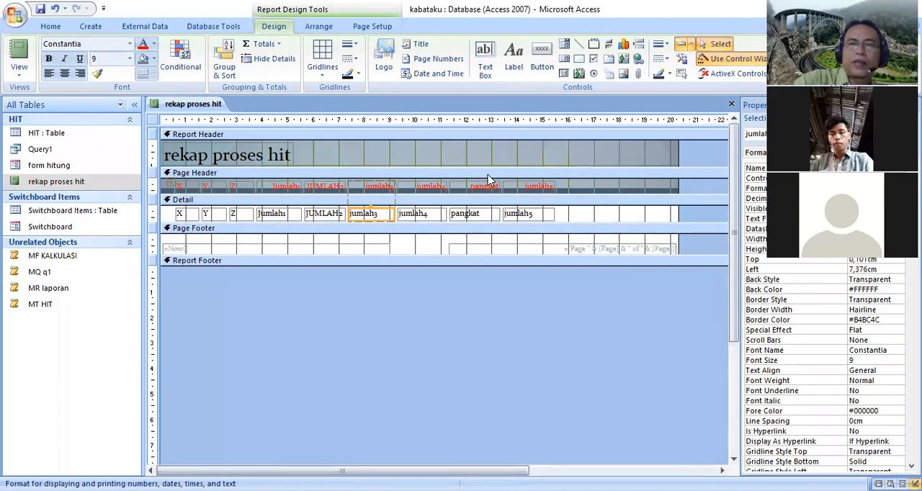
# Widen the jumlah3 column to about 3 cm and try to save the report design
pyautogui.click(443, 314)
pyautogui.moveTo(391, 213); pyautogui.dragTo(428, 211)
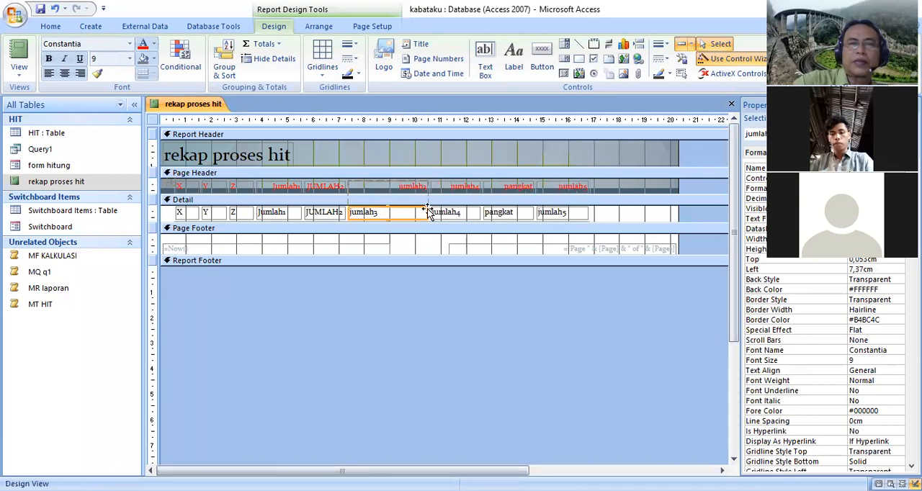
pyautogui.click(40, 9)
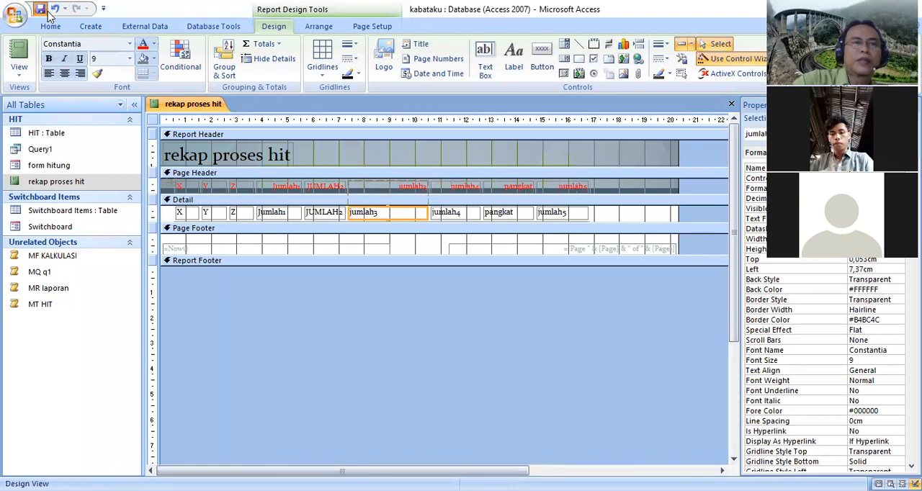
pyautogui.click(479, 290)
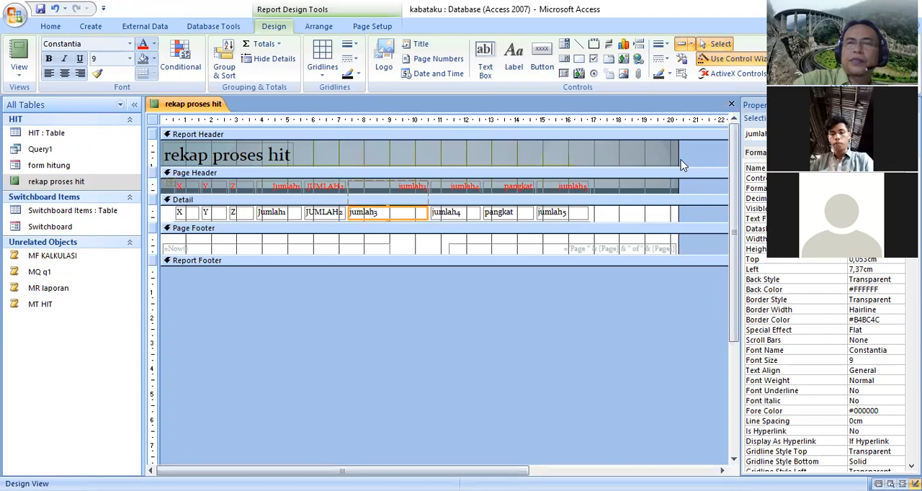
# Review the format options of the jumlah3 field, and close the report
pyautogui.click(901, 188)
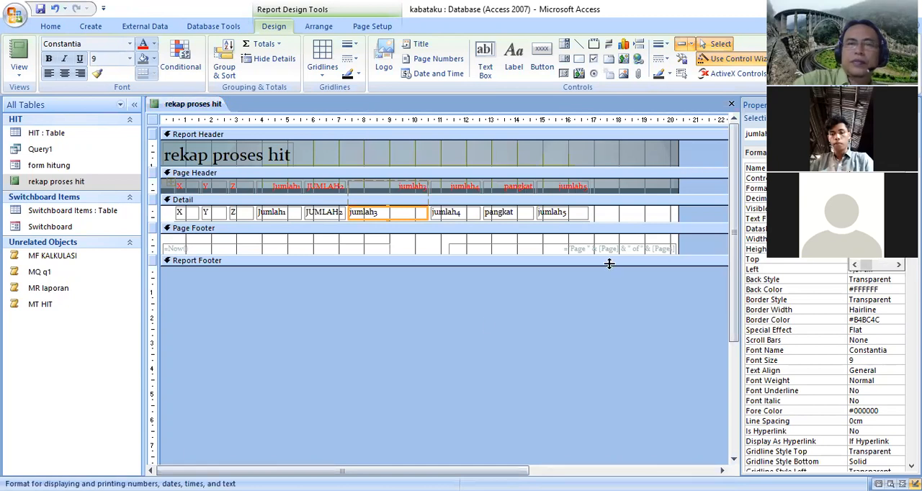
pyautogui.click(444, 306)
pyautogui.click(260, 391)
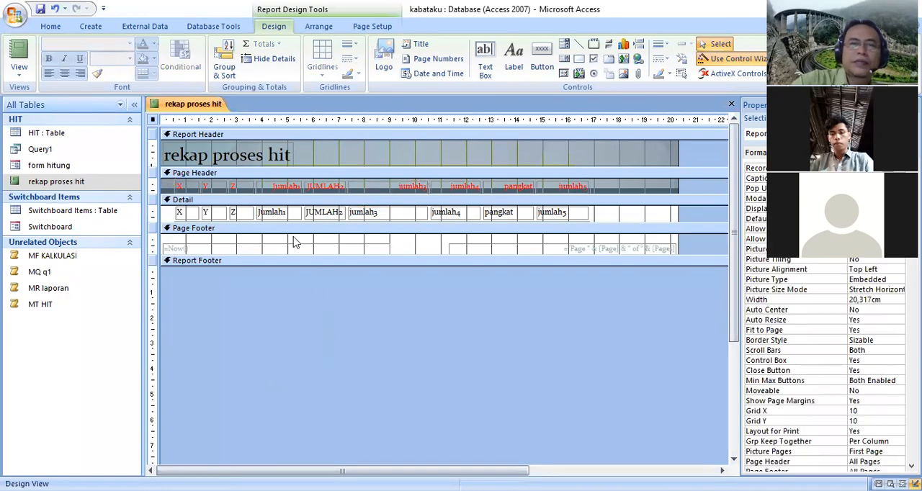
pyautogui.rightClick(193, 105)
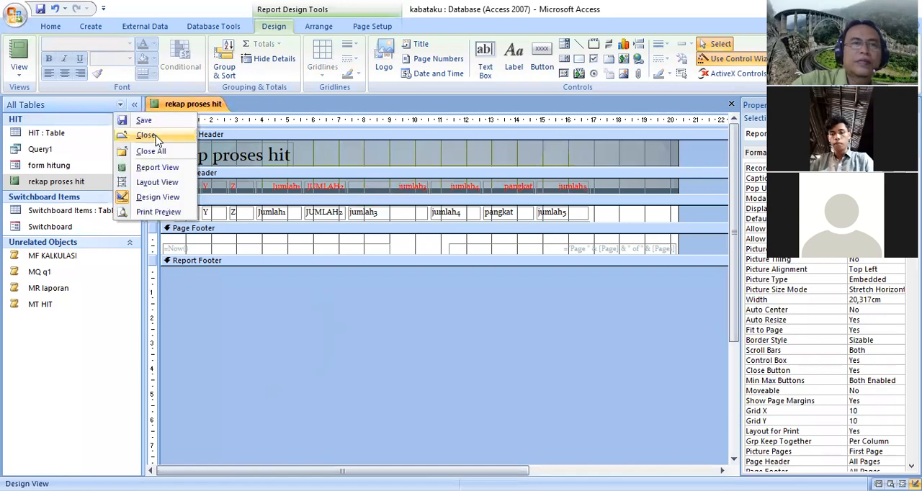
pyautogui.click(148, 135)
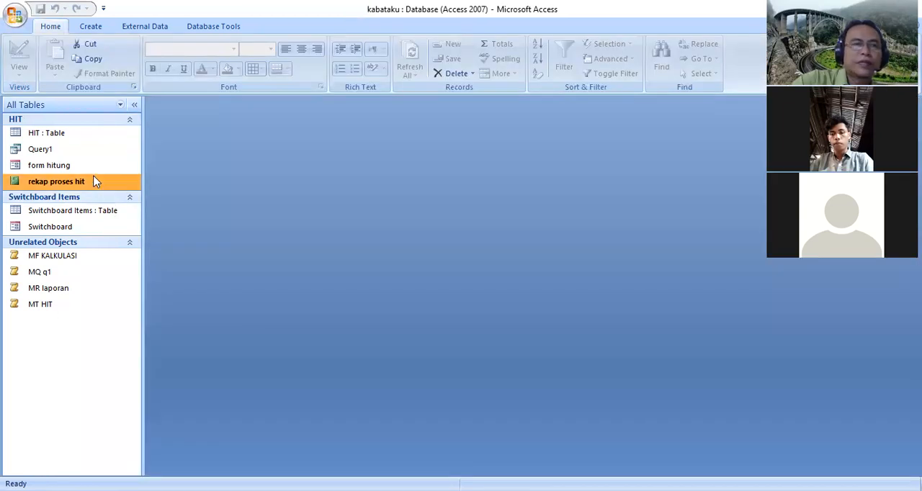
# Reopen the rekap proses hit report in Design View and widen its jumlah3 and jumlah5 columns to about 4 cm each
pyautogui.doubleClick(97, 181)
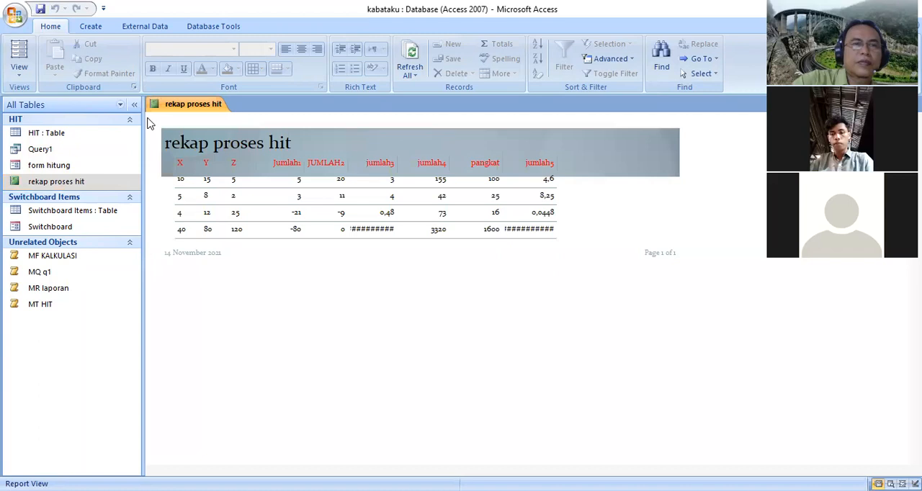
pyautogui.rightClick(157, 178)
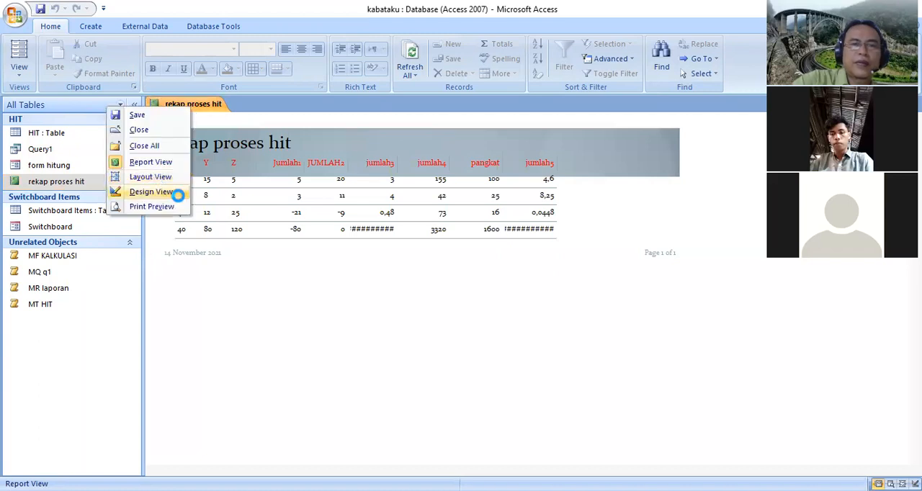
pyautogui.click(448, 298)
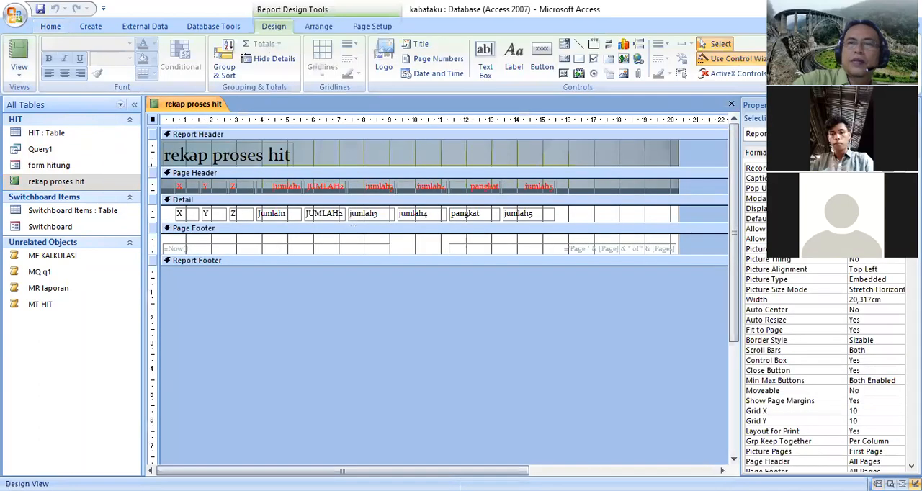
pyautogui.click(364, 215)
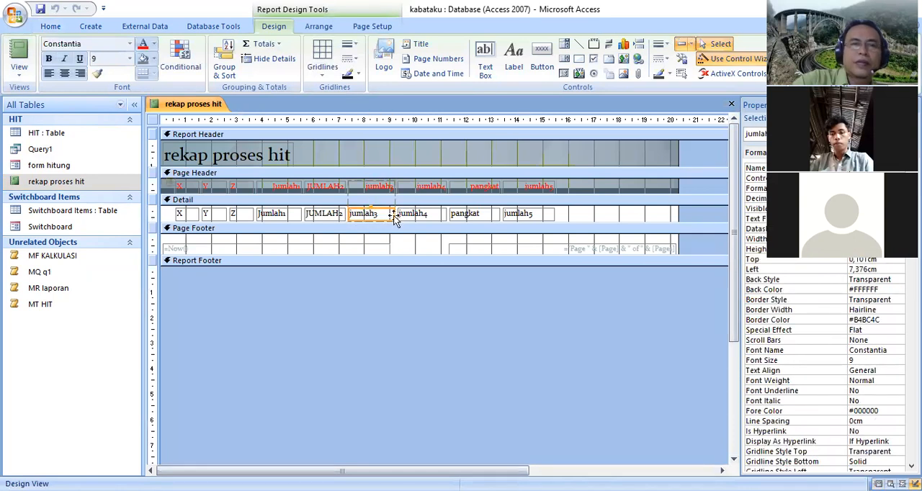
pyautogui.moveTo(392, 214); pyautogui.dragTo(452, 215)
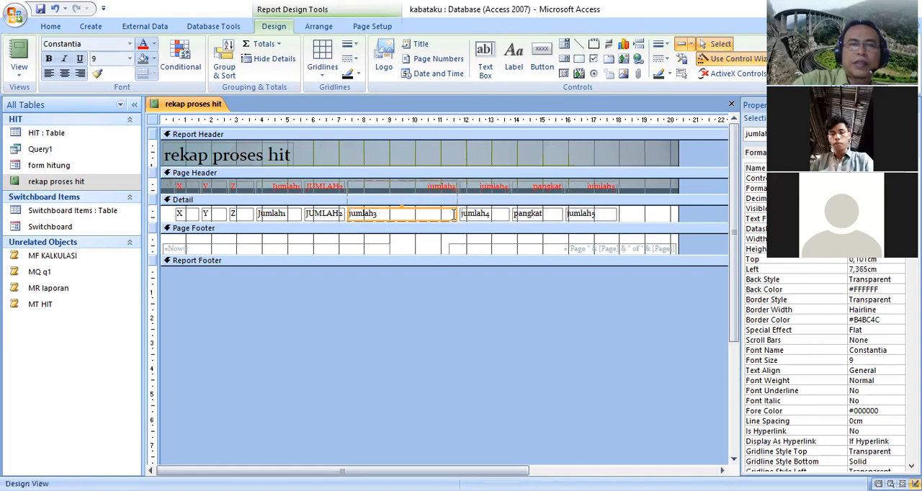
pyautogui.click(609, 216)
pyautogui.click(614, 215)
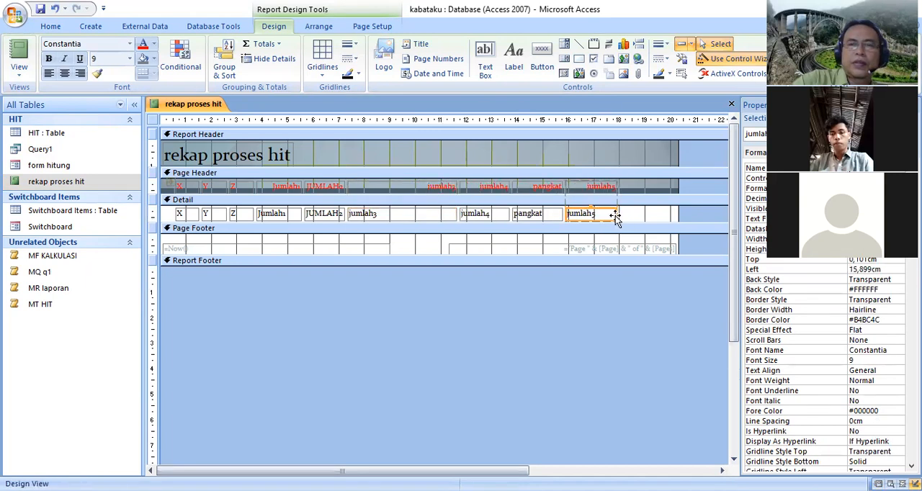
pyautogui.moveTo(617, 214); pyautogui.dragTo(669, 214)
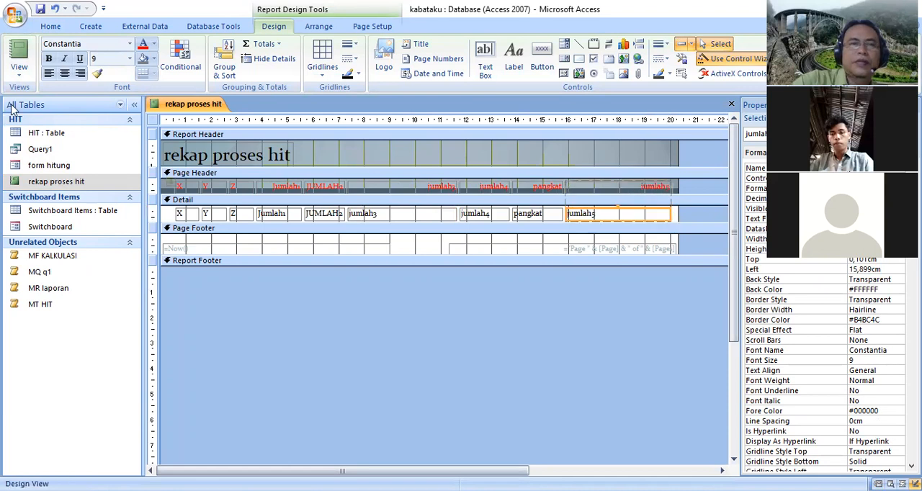
# Try to save the widened columns of the rekap proses hit report, and close it without saving the design changes
pyautogui.click(41, 9)
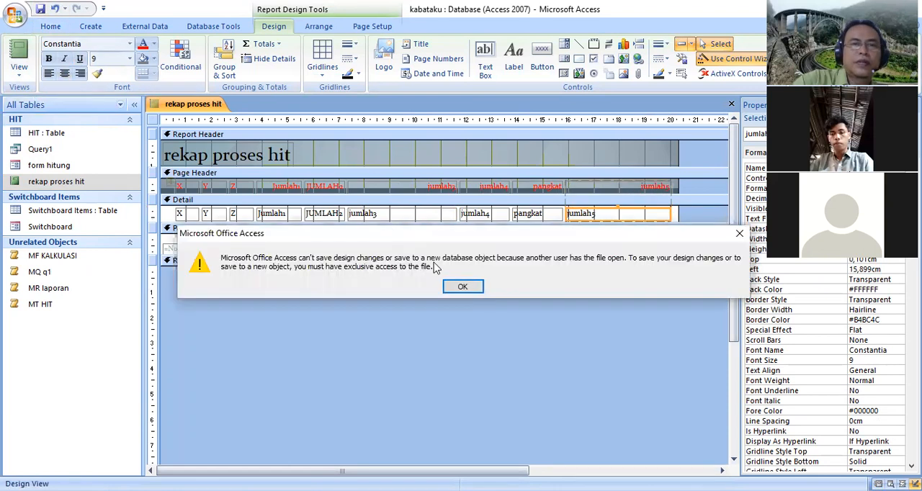
pyautogui.click(460, 288)
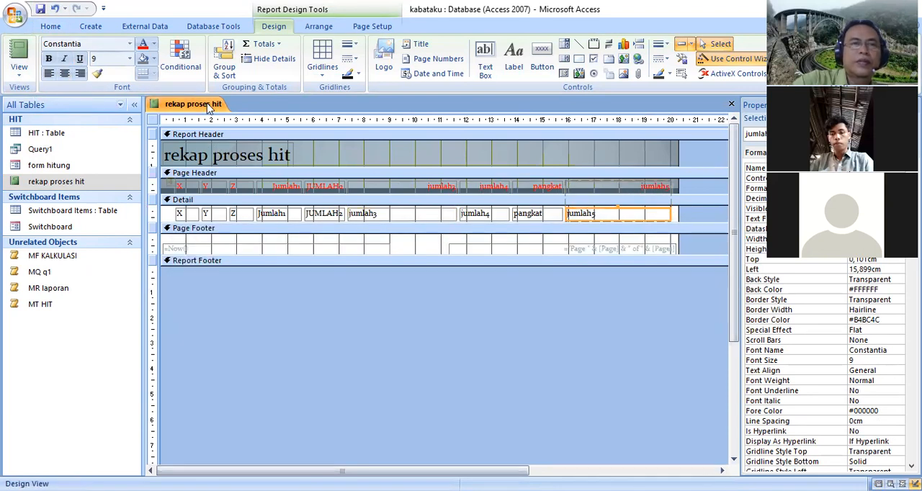
pyautogui.rightClick(210, 108)
pyautogui.click(161, 143)
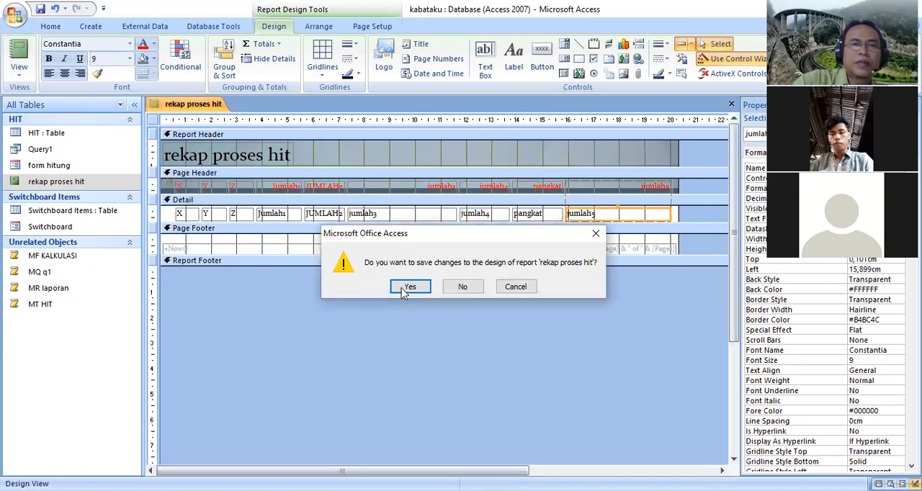
pyautogui.click(412, 290)
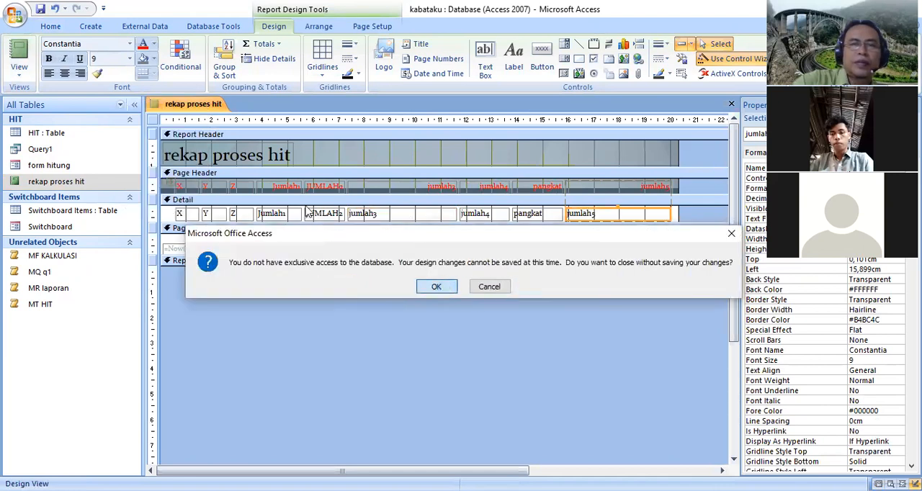
pyautogui.click(438, 287)
# Reopen the rekap proses hit report to check its jumlah3 and jumlah5 columns in Report View, and close it
pyautogui.doubleClick(106, 182)
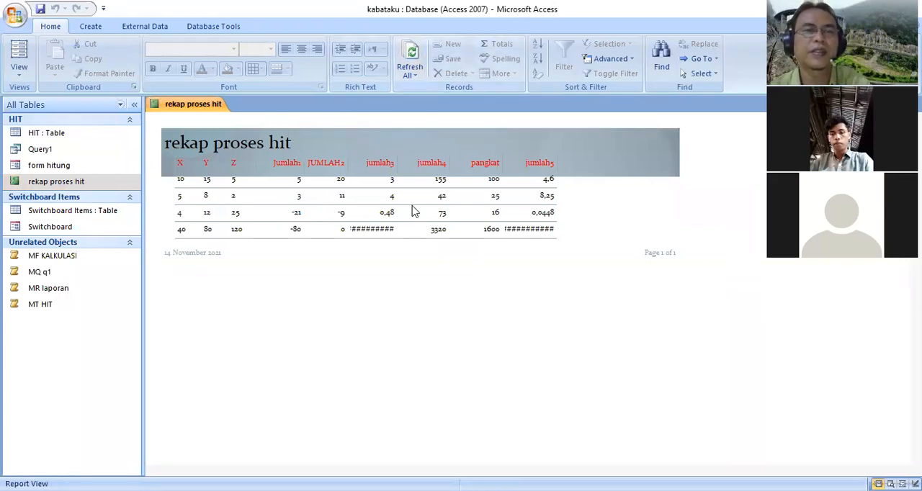
pyautogui.rightClick(214, 106)
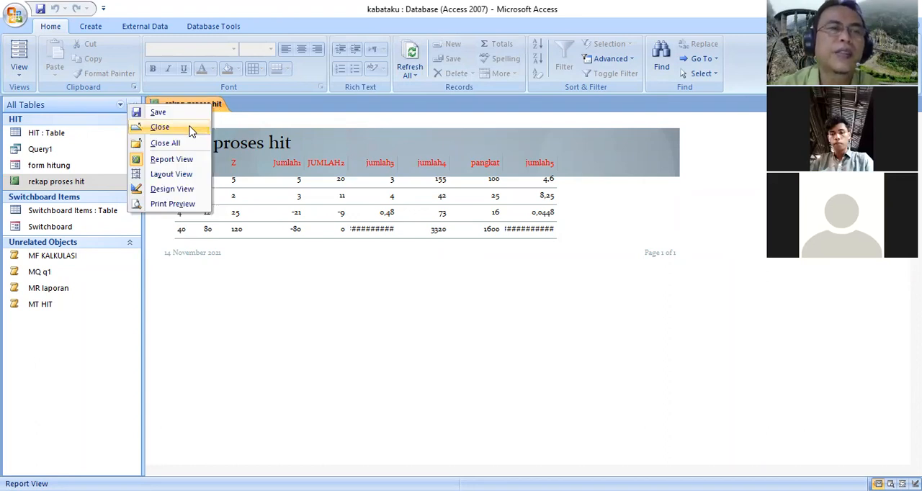
pyautogui.click(192, 130)
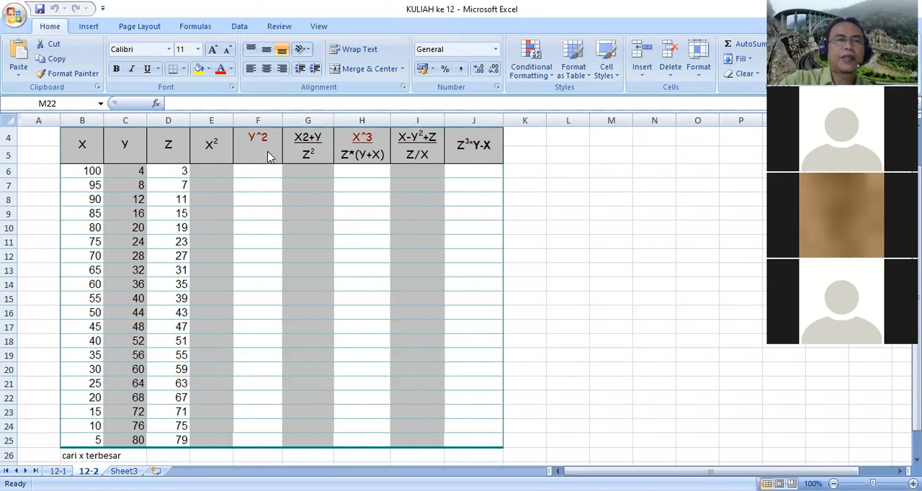
# Fill the X, Y and Z header cells of the calculation table with yellow
pyautogui.click(171, 147)
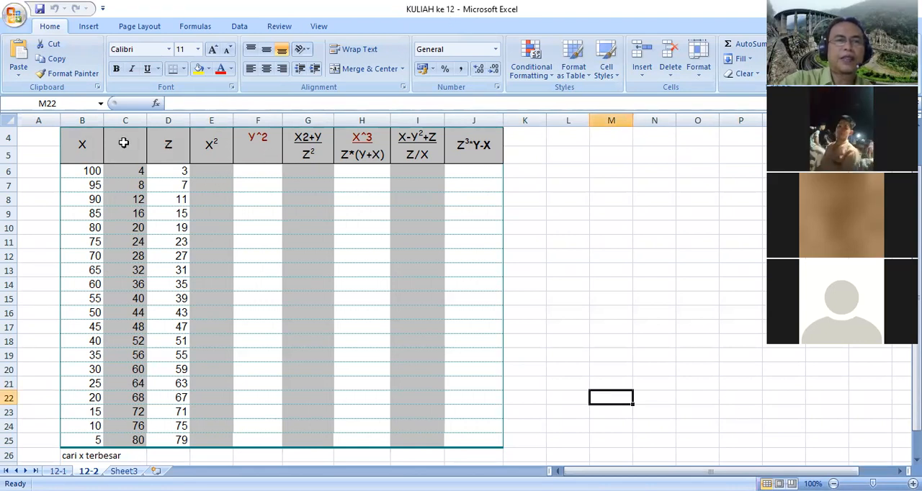
pyautogui.moveTo(79, 142); pyautogui.dragTo(168, 152)
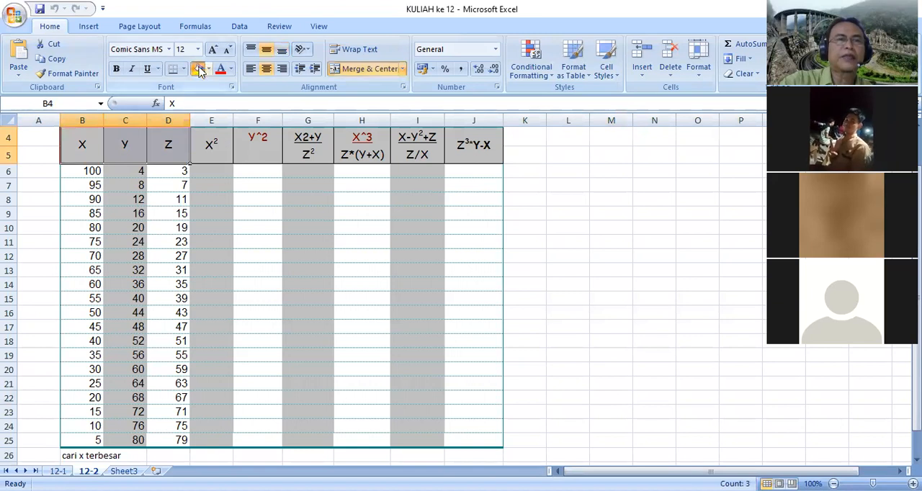
pyautogui.click(256, 275)
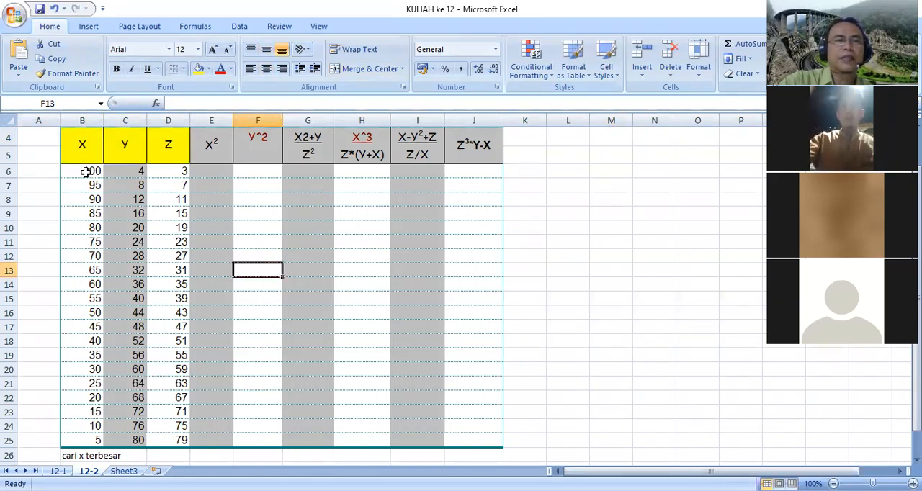
pyautogui.moveTo(85, 172); pyautogui.dragTo(164, 434)
pyautogui.click(247, 303)
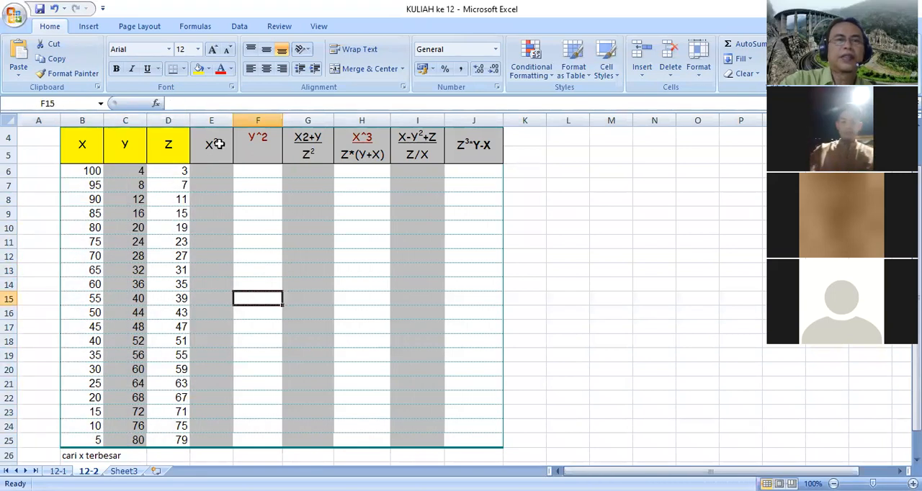
pyautogui.click(218, 145)
pyautogui.moveTo(236, 145); pyautogui.dragTo(473, 155)
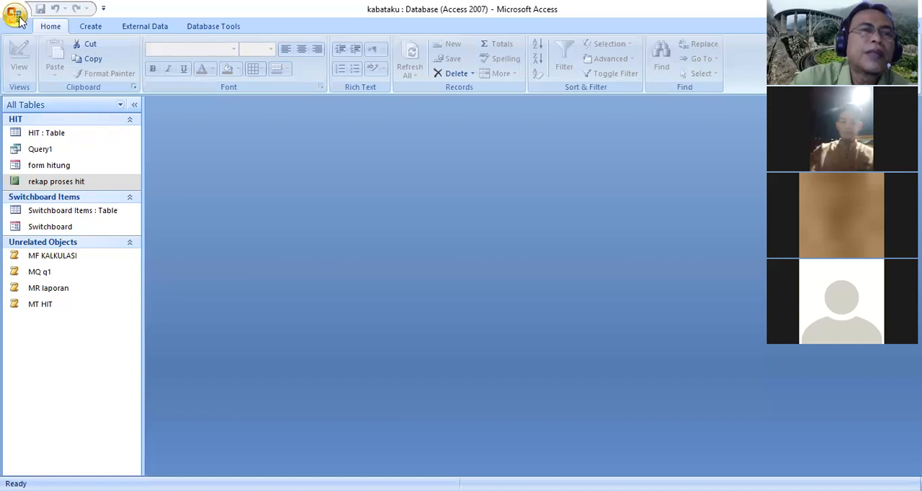
# Switch to Access, start a new blank database, and browse to New Volume (D:) as its save location
pyautogui.click(14, 15)
pyautogui.click(34, 42)
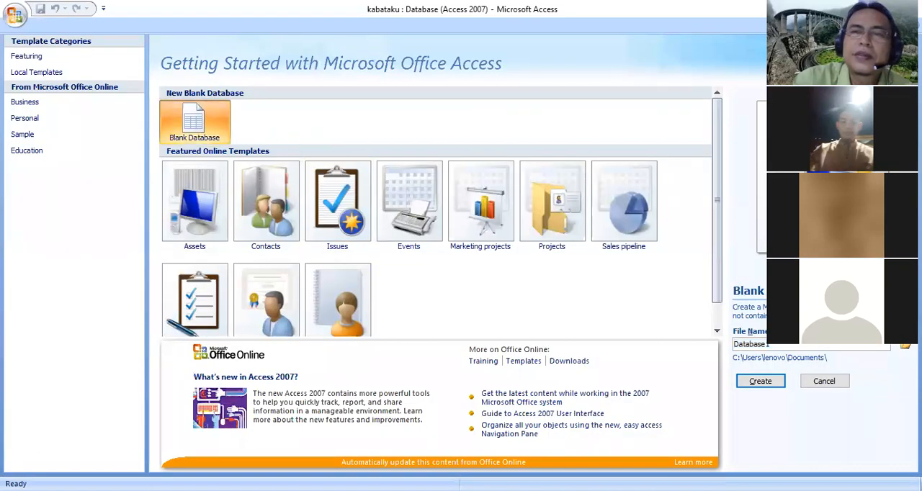
pyautogui.click(902, 346)
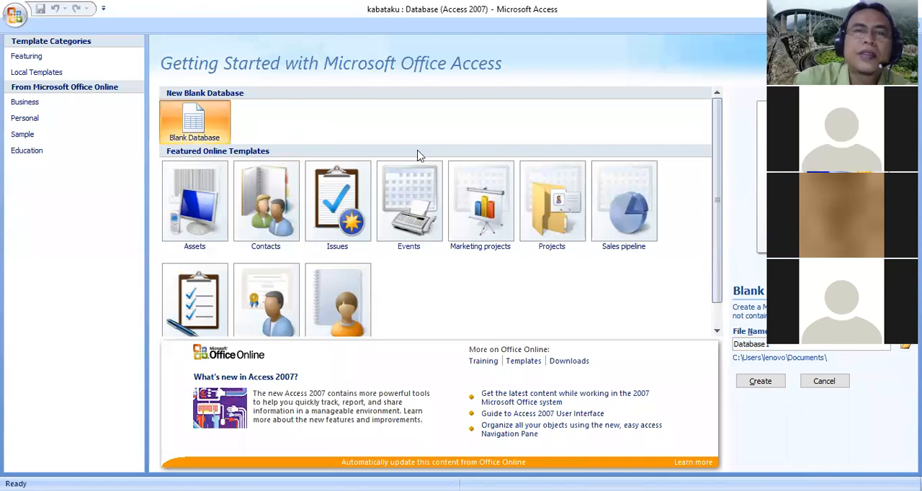
pyautogui.scroll(-2, 400, 176)
pyautogui.click(356, 203)
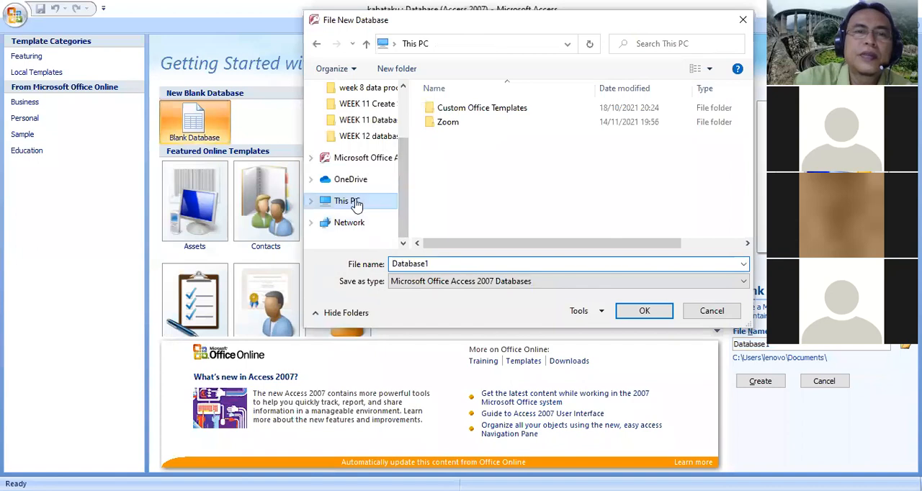
pyautogui.scroll(-3, 742, 151)
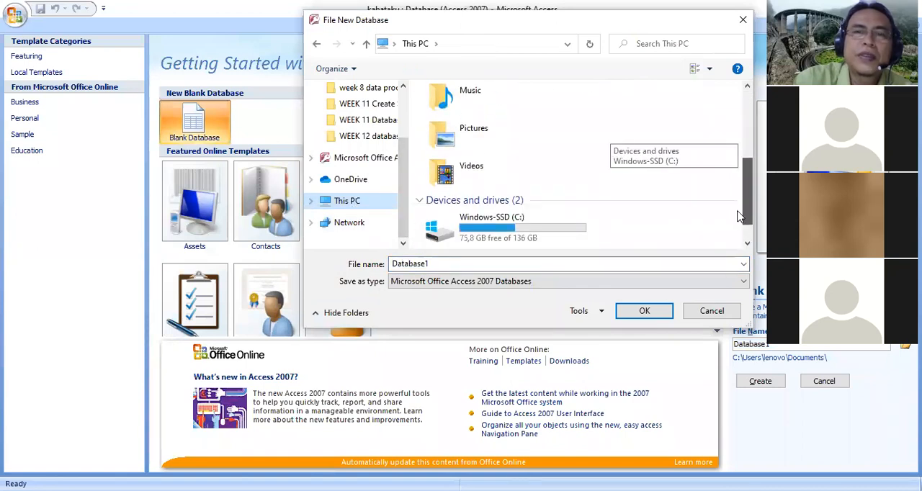
pyautogui.click(544, 234)
pyautogui.doubleClick(544, 235)
# Choose the WEEK 12 database folder inside P2 TIK D3 FEUA GASAL 2021 as the new database's location
pyautogui.scroll(-10, 534, 227)
pyautogui.scroll(-1, 524, 224)
pyautogui.scroll(1, 525, 223)
pyautogui.scroll(-4, 525, 222)
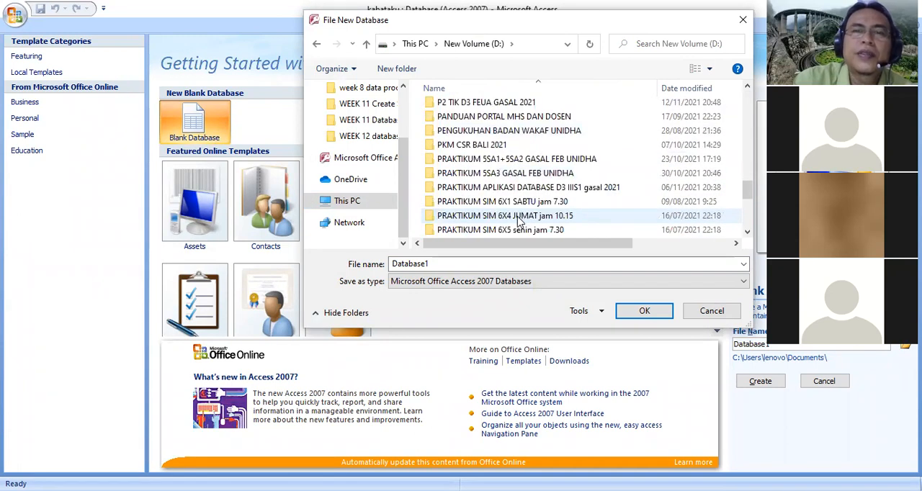
pyautogui.scroll(-1, 518, 221)
pyautogui.scroll(1, 518, 220)
pyautogui.scroll(3, 517, 219)
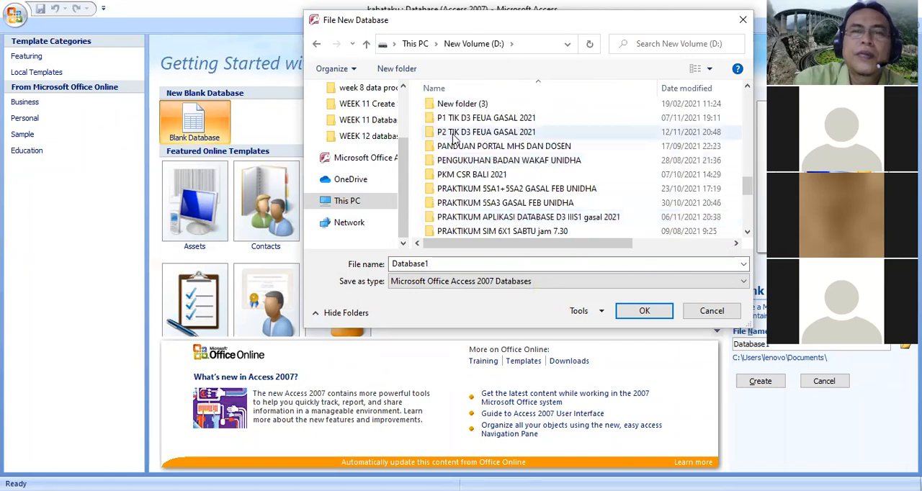
pyautogui.click(454, 134)
pyautogui.click(653, 319)
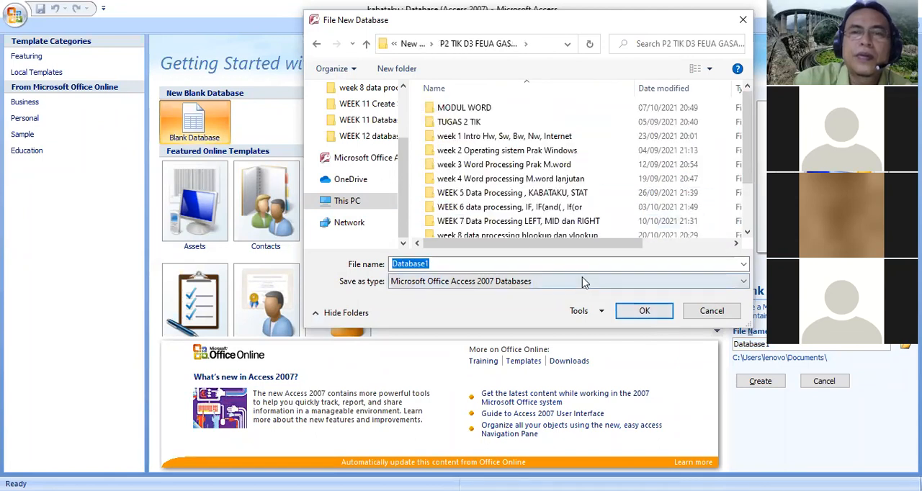
pyautogui.scroll(-2, 750, 238)
pyautogui.click(511, 217)
pyautogui.click(648, 311)
# Name the new database k12 and create it
pyautogui.moveTo(441, 265); pyautogui.dragTo(331, 261)
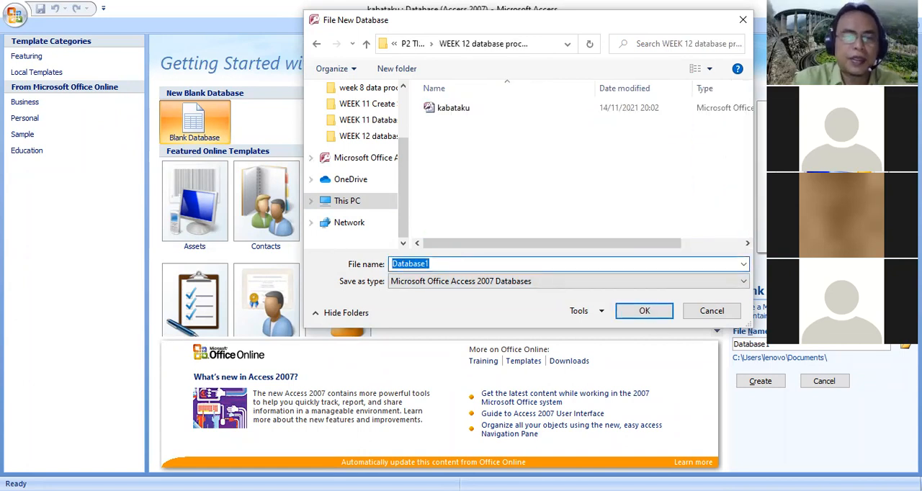
pyautogui.write('k12')
pyautogui.click(662, 317)
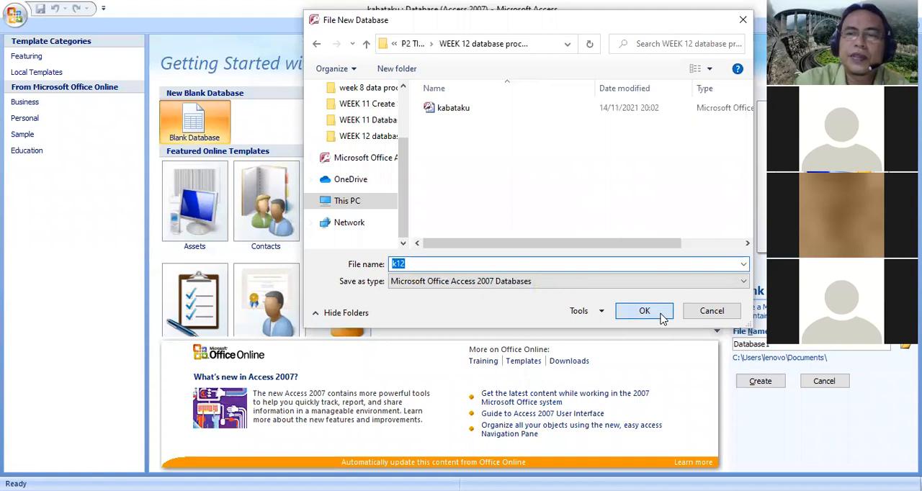
pyautogui.click(761, 385)
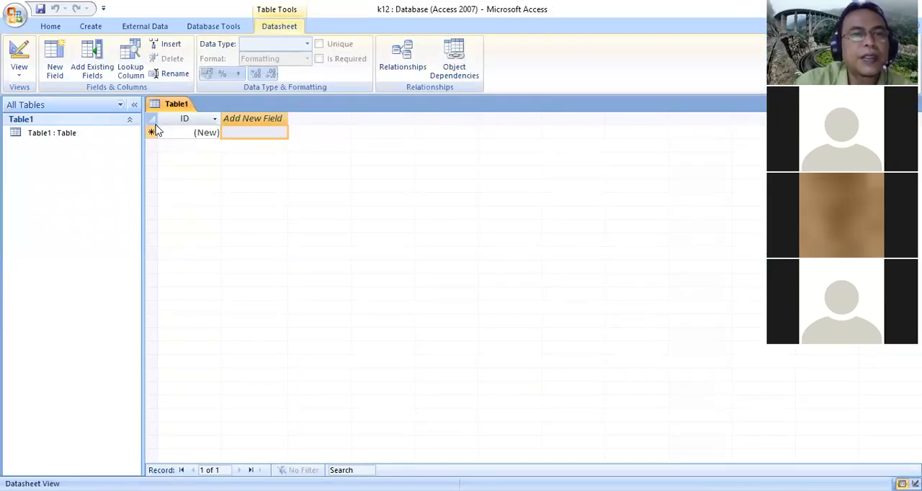
# Switch the new table to Design View and save it under the name kabataku
pyautogui.click(154, 163)
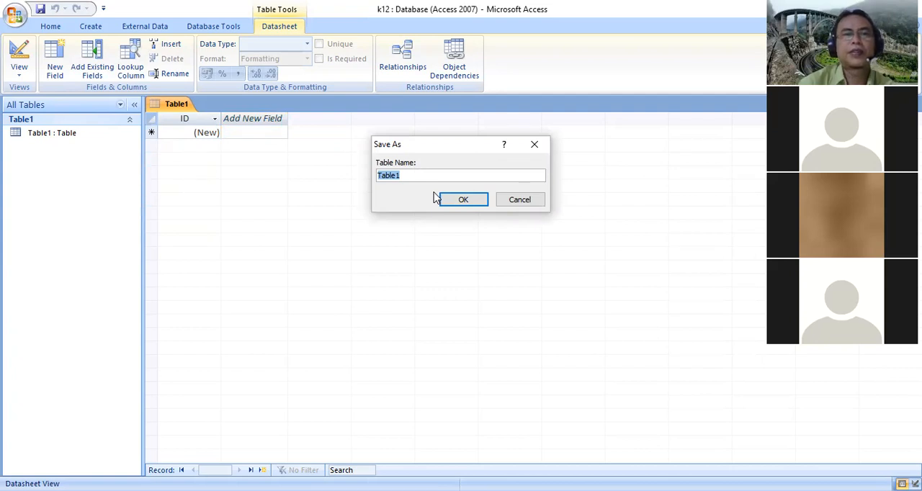
pyautogui.write('kab')
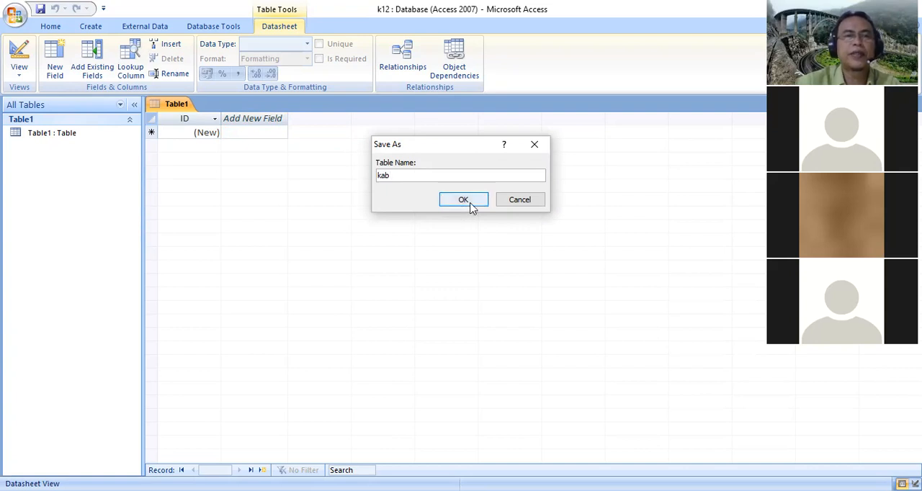
pyautogui.write('ataku')
pyautogui.click(461, 199)
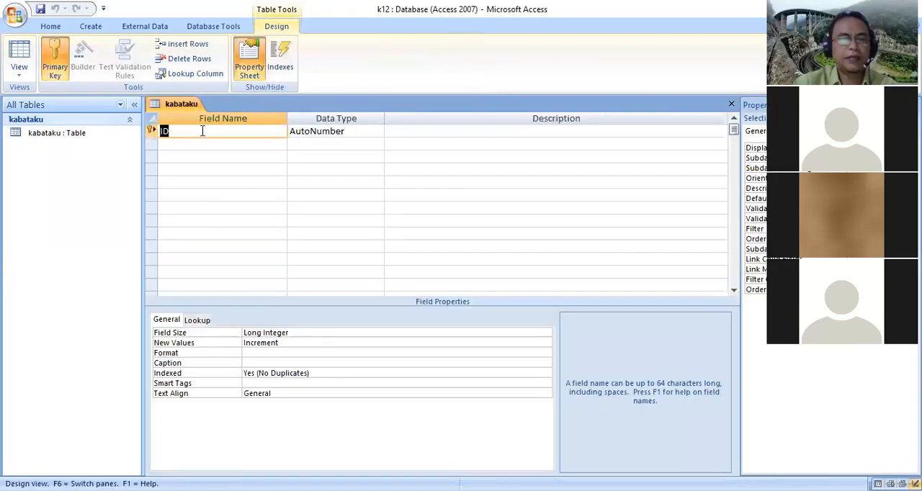
# Rename the ID field as X, remove its primary key, and make it a Text field with field size 3
pyautogui.write('x')
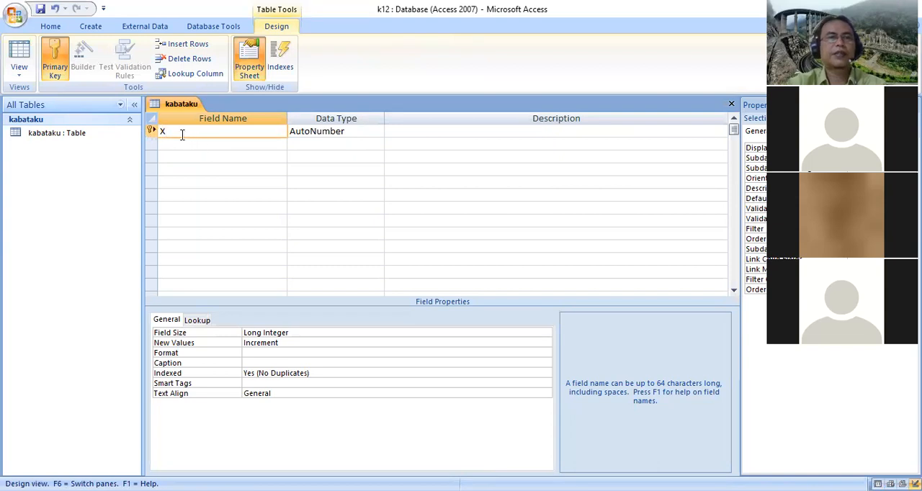
pyautogui.click(55, 61)
pyautogui.click(376, 129)
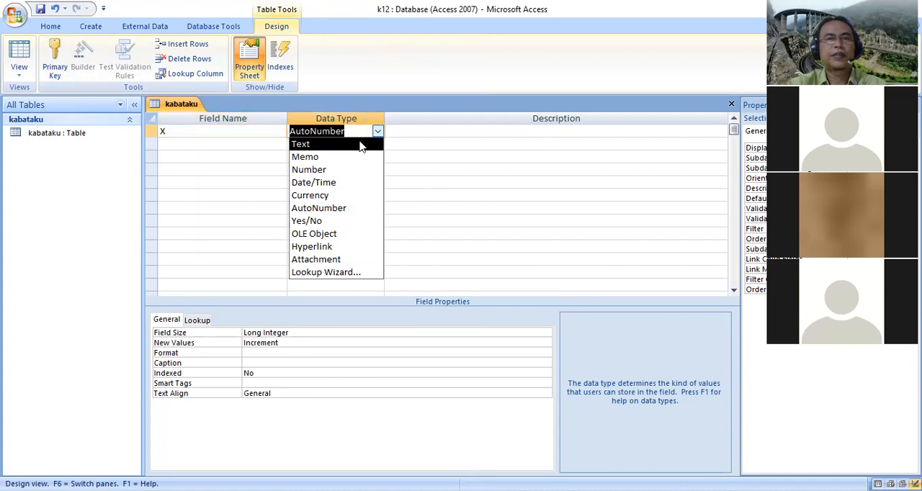
pyautogui.click(361, 145)
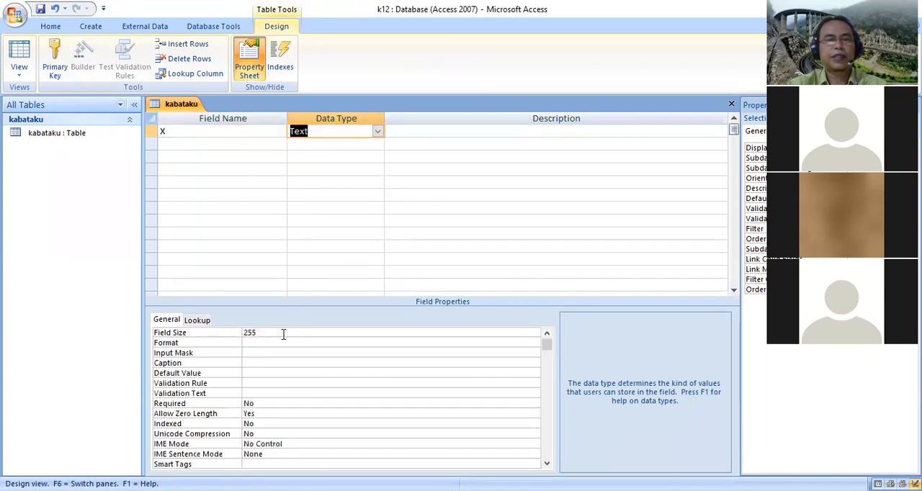
pyautogui.doubleClick(258, 333)
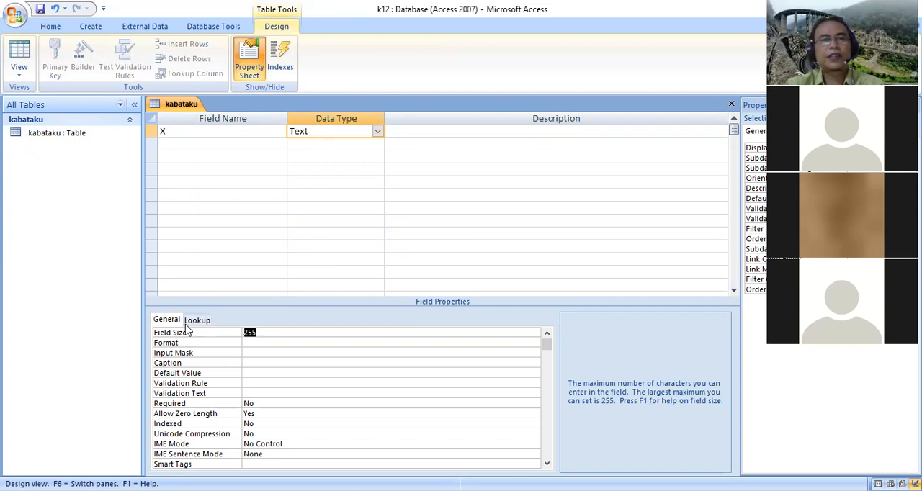
pyautogui.write('3')
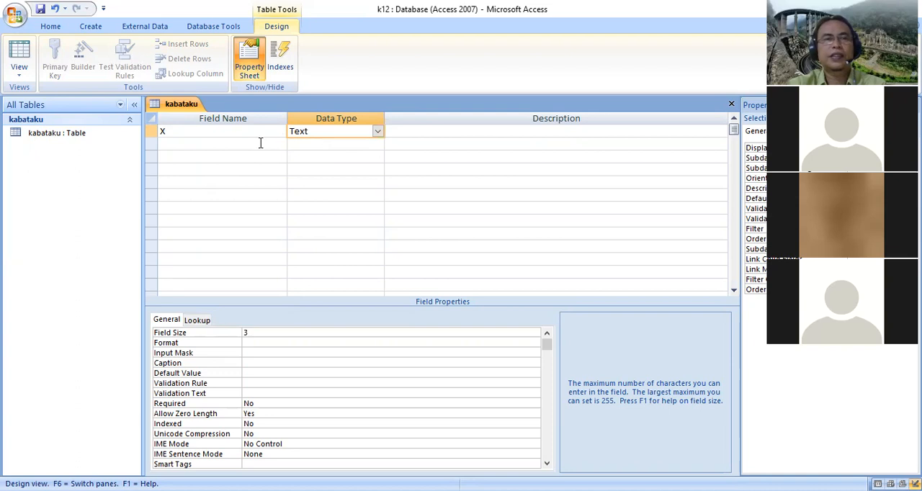
# Add a Text field named Y with field size 3 to the kabataku table
pyautogui.click(184, 146)
pyautogui.write('Y')
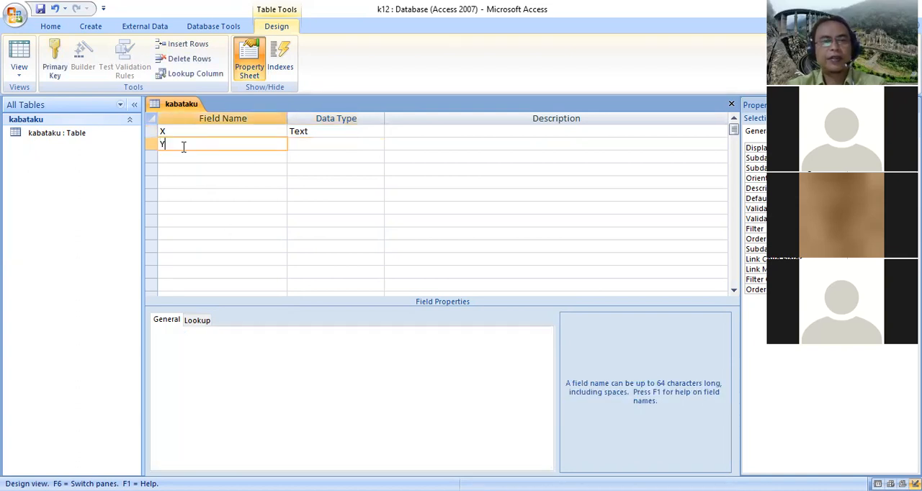
pyautogui.click(319, 146)
pyautogui.click(173, 332)
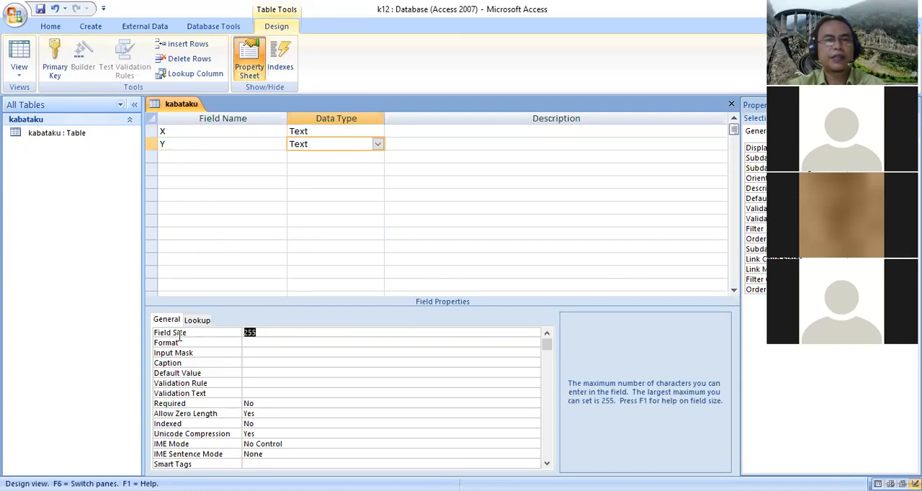
pyautogui.write('3')
# Add a Text field named Z with field size 3 to the kabataku table
pyautogui.click(192, 156)
pyautogui.write('Z')
pyautogui.click(334, 157)
pyautogui.click(156, 333)
pyautogui.write('3')
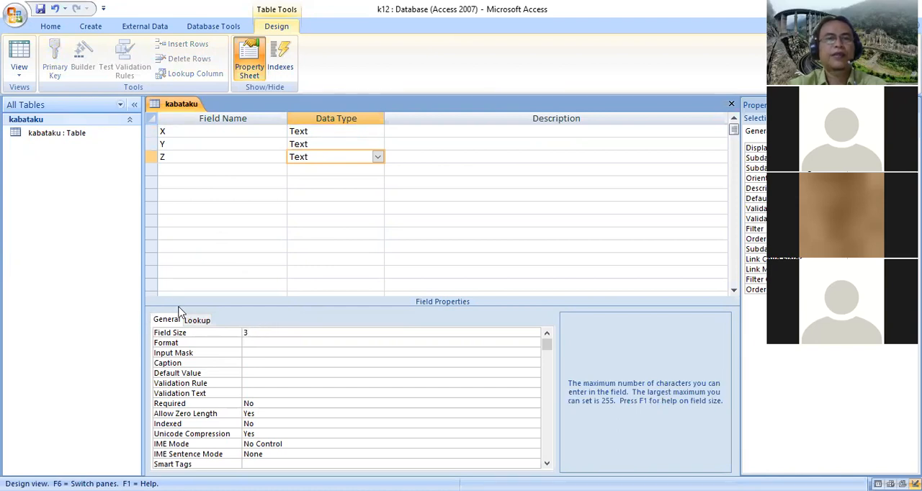
# Save the kabataku table design and close the table
pyautogui.click(42, 10)
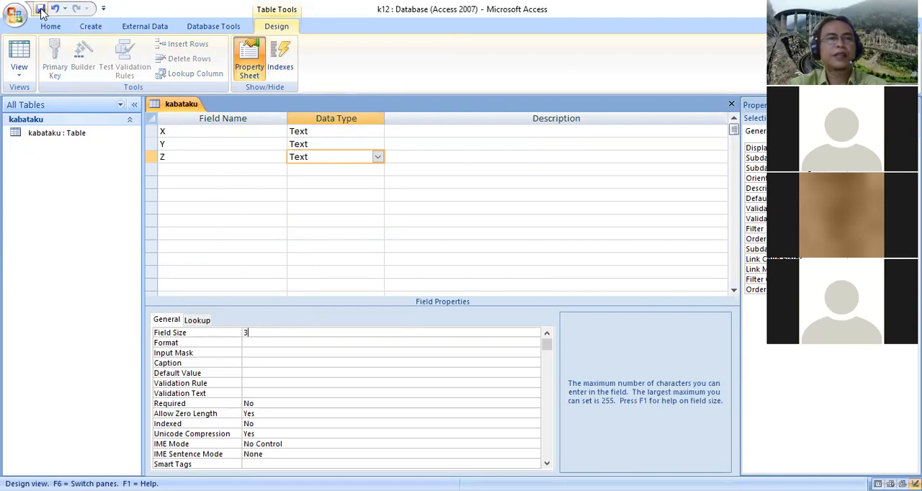
pyautogui.rightClick(183, 108)
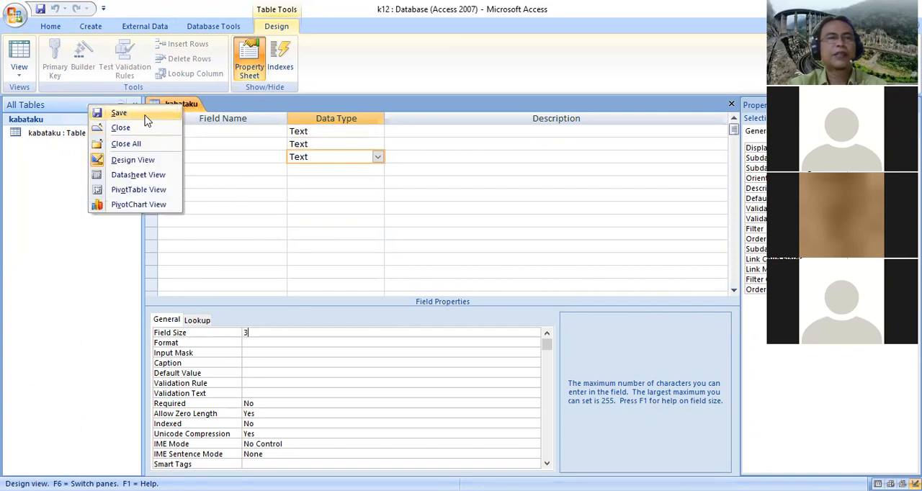
pyautogui.click(146, 118)
pyautogui.rightClick(183, 107)
pyautogui.click(161, 130)
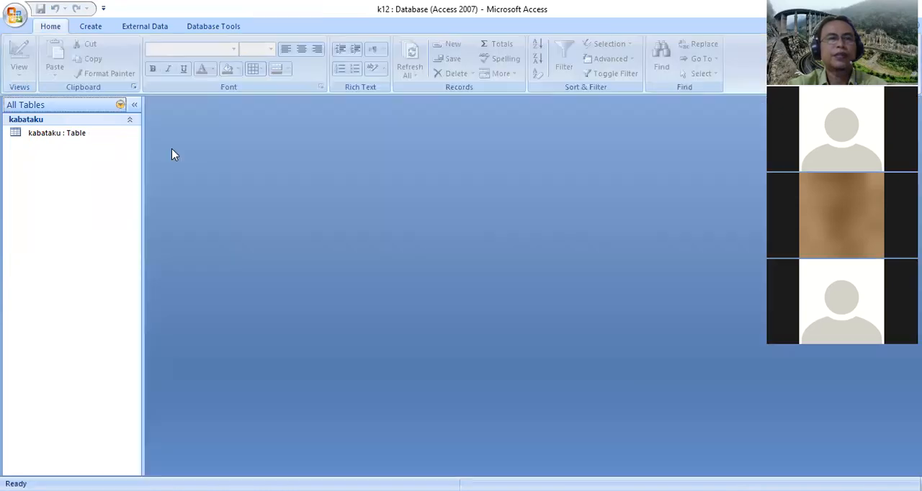
# Create a new query in Design View based on the kabataku table
pyautogui.click(80, 134)
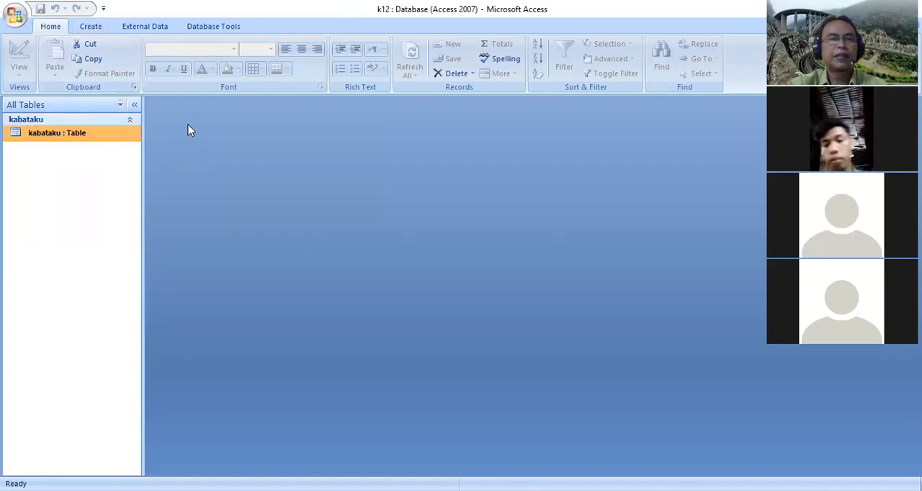
pyautogui.click(102, 29)
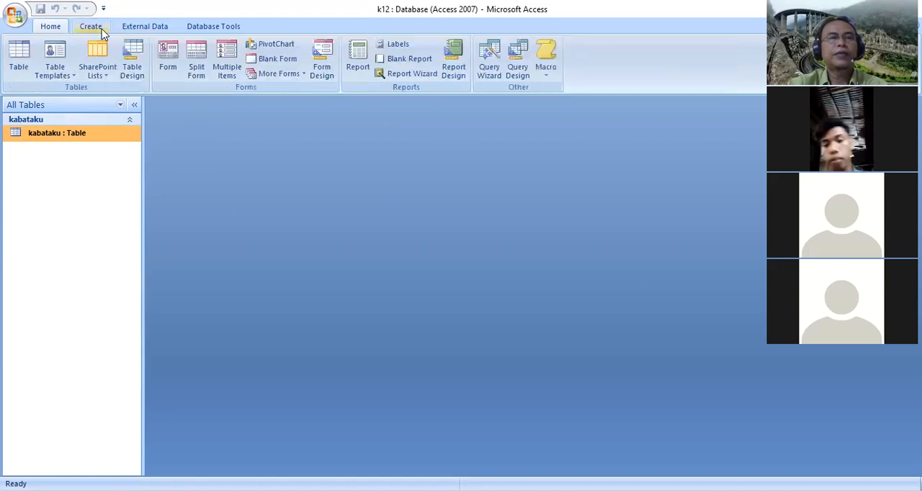
pyautogui.click(523, 81)
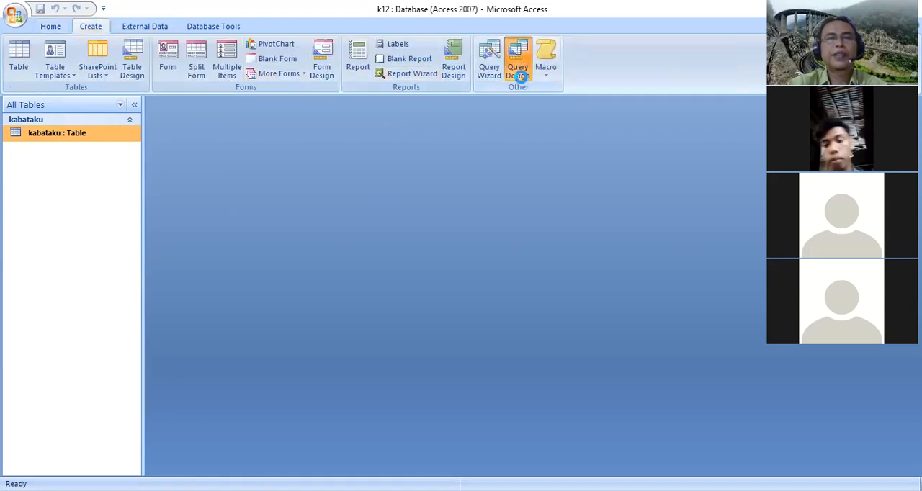
pyautogui.moveTo(449, 286); pyautogui.dragTo(527, 137)
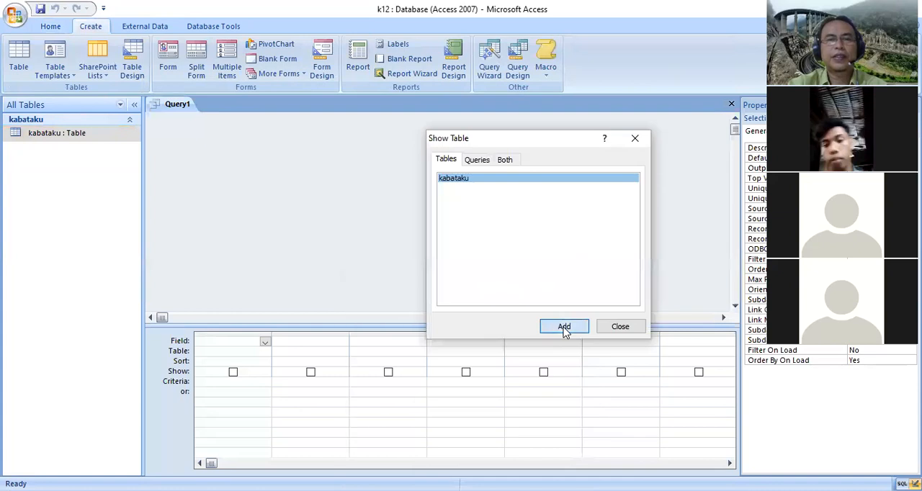
pyautogui.click(564, 328)
pyautogui.click(618, 328)
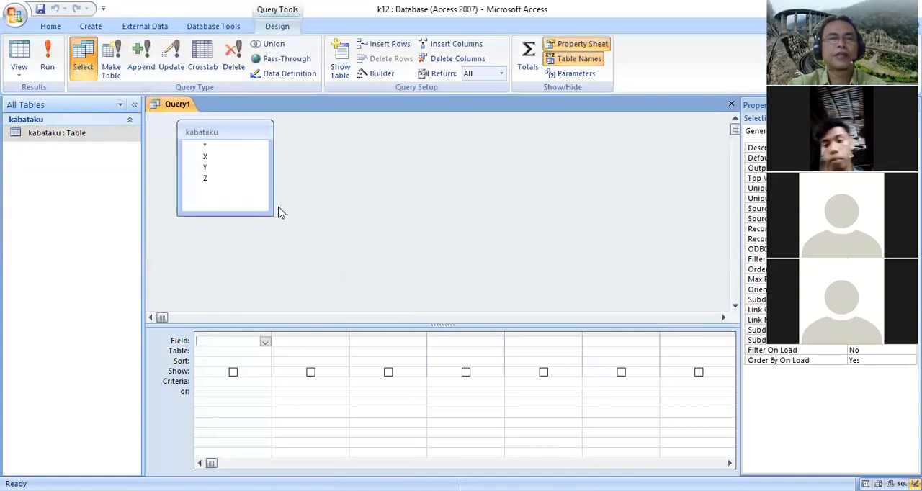
# Add the X, Y and Z fields of the kabataku table to the query design grid
pyautogui.moveTo(221, 160); pyautogui.dragTo(228, 343)
pyautogui.doubleClick(228, 168)
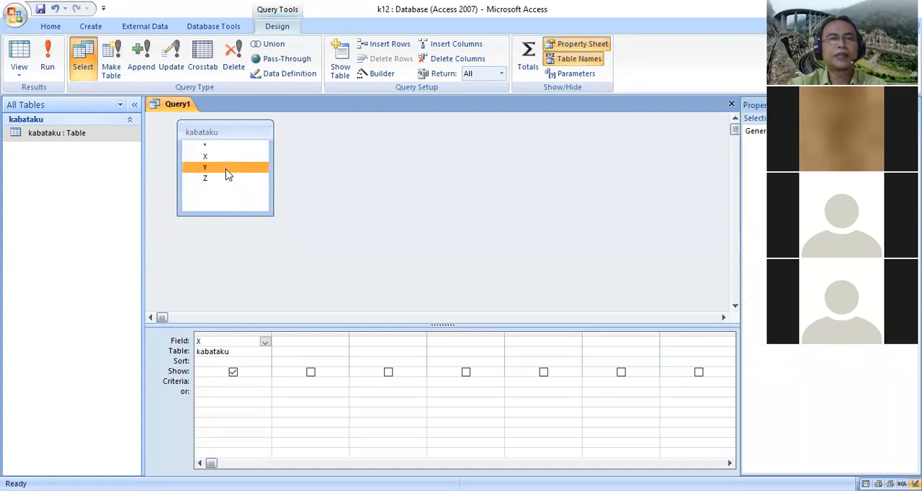
pyautogui.doubleClick(231, 179)
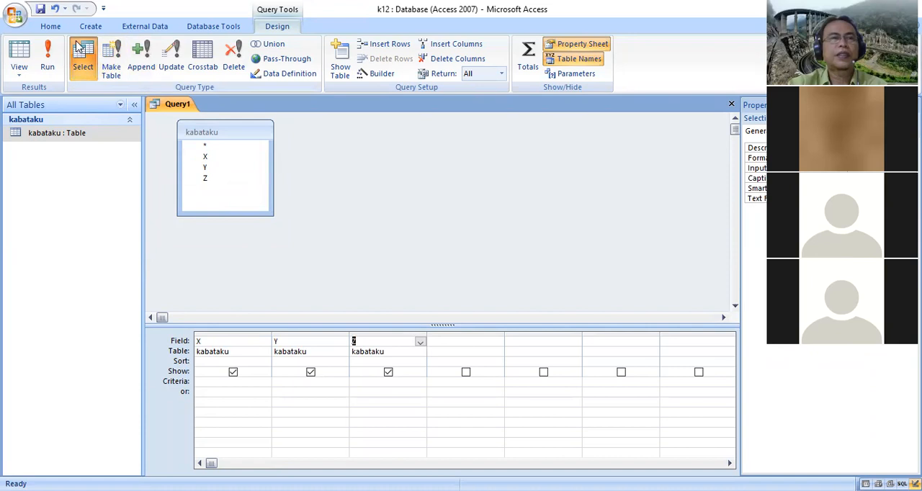
# Save the query under the name QueryHIT
pyautogui.click(41, 9)
pyautogui.click(413, 175)
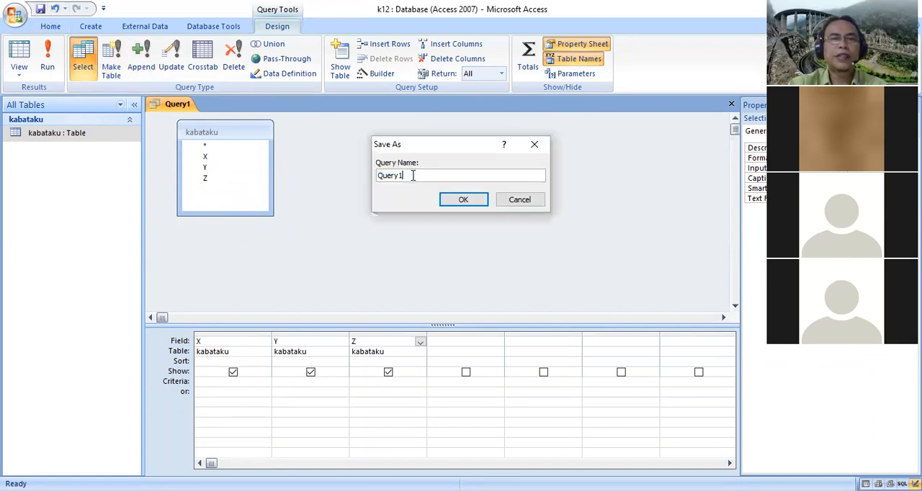
pyautogui.press('BackSpace')
pyautogui.write('HIT')
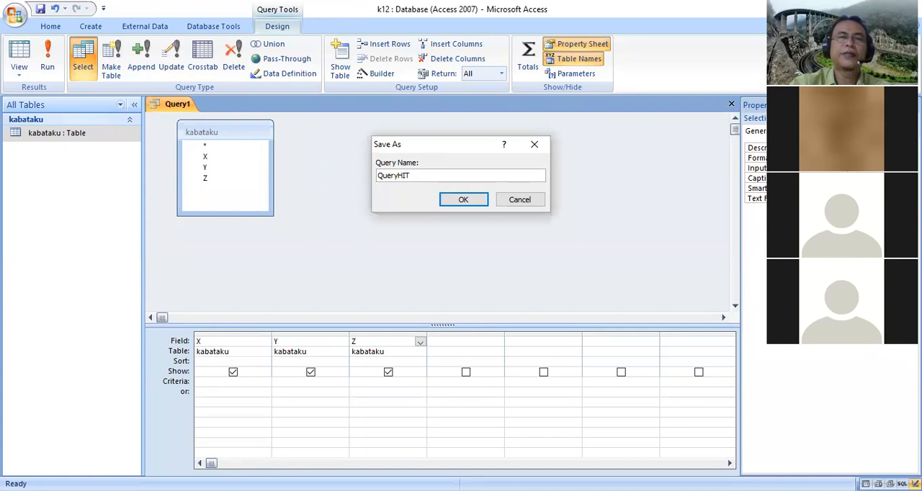
pyautogui.click(463, 200)
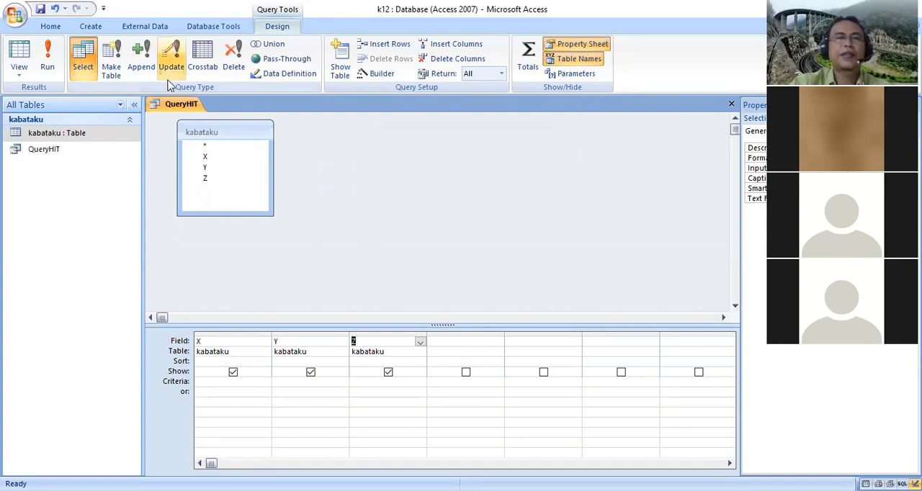
# Show QueryHIT in SQL View and append a comma and a copy of kabataku.X after kabataku.Z in the SELECT list
pyautogui.rightClick(200, 108)
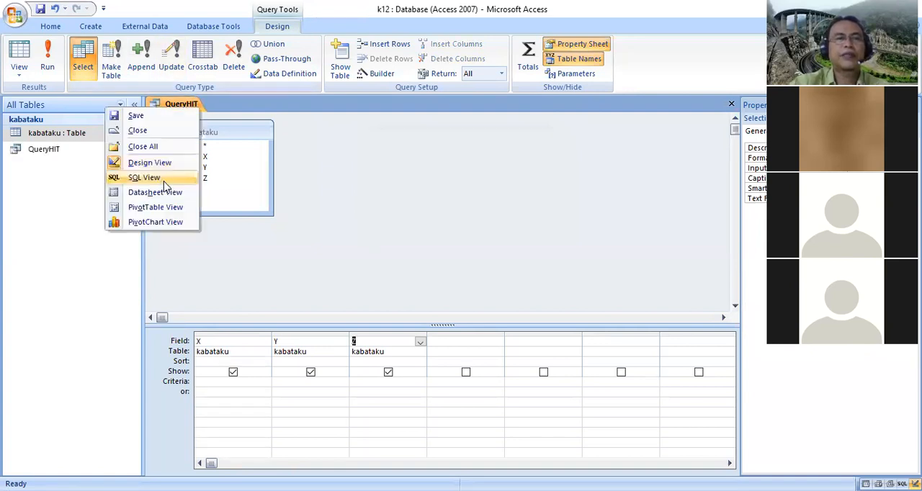
pyautogui.click(163, 181)
pyautogui.click(319, 123)
pyautogui.click(307, 118)
pyautogui.write(', kabataku.Y, kabataku.Z,')
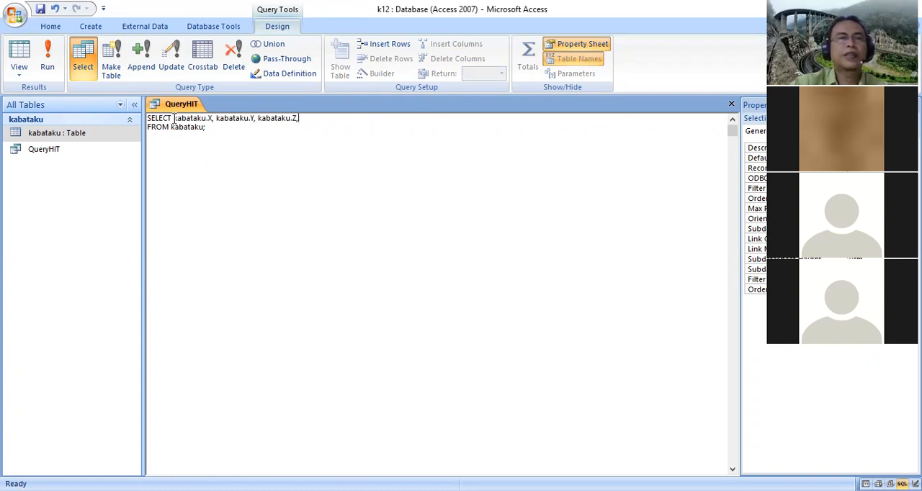
pyautogui.moveTo(173, 118); pyautogui.dragTo(211, 119)
pyautogui.rightClick(193, 121)
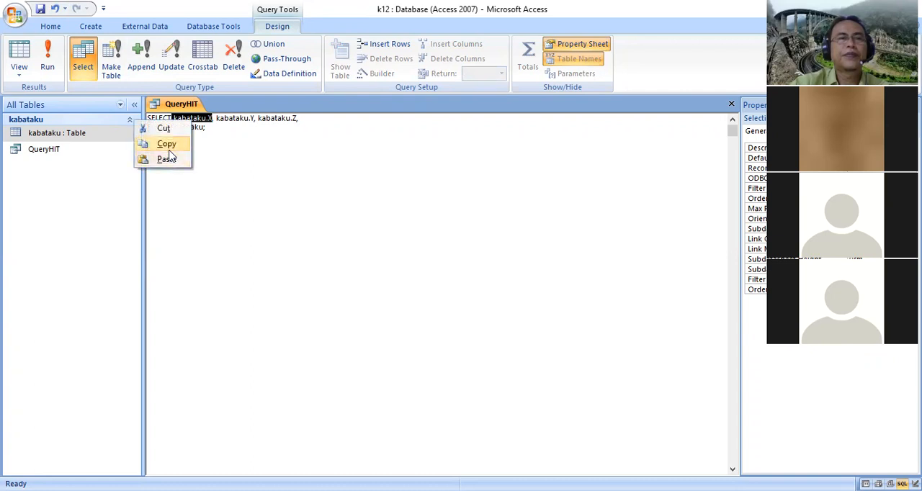
pyautogui.click(167, 146)
pyautogui.click(307, 124)
pyautogui.rightClick(308, 125)
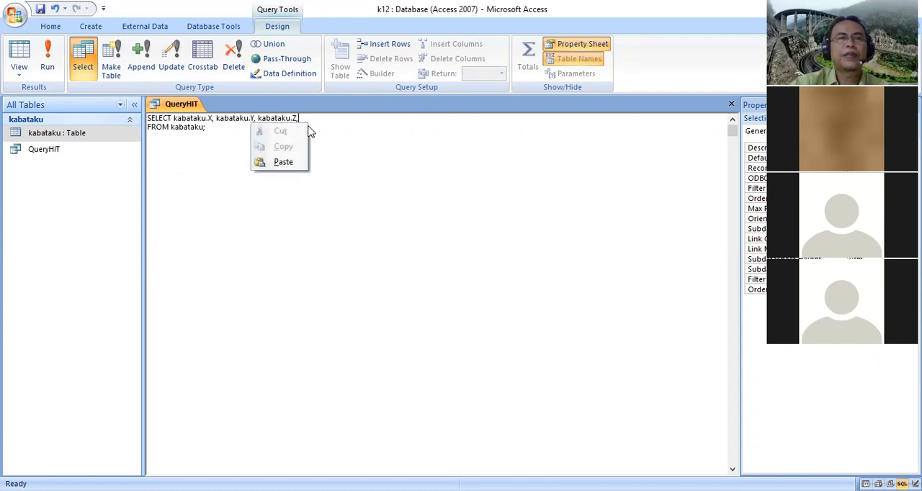
pyautogui.click(282, 162)
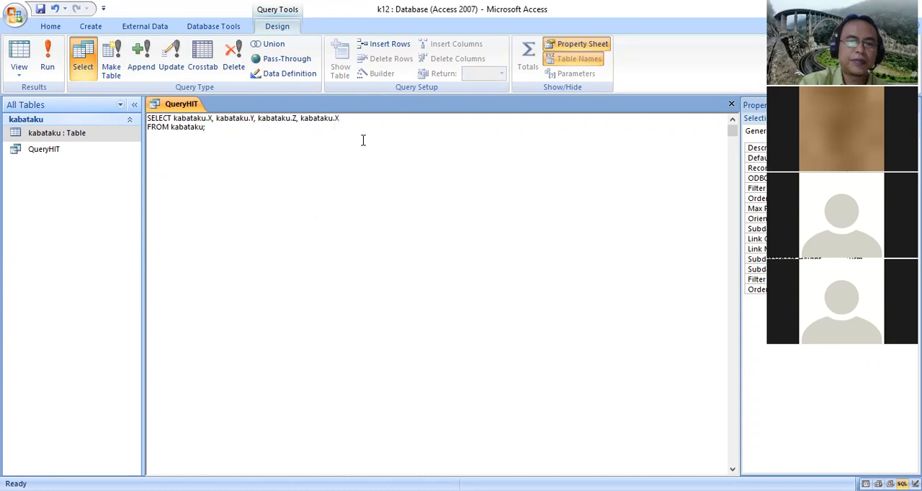
# Complete the appended expression as kabataku.X^2 as PANGKAT and run the query
pyautogui.write('^2')
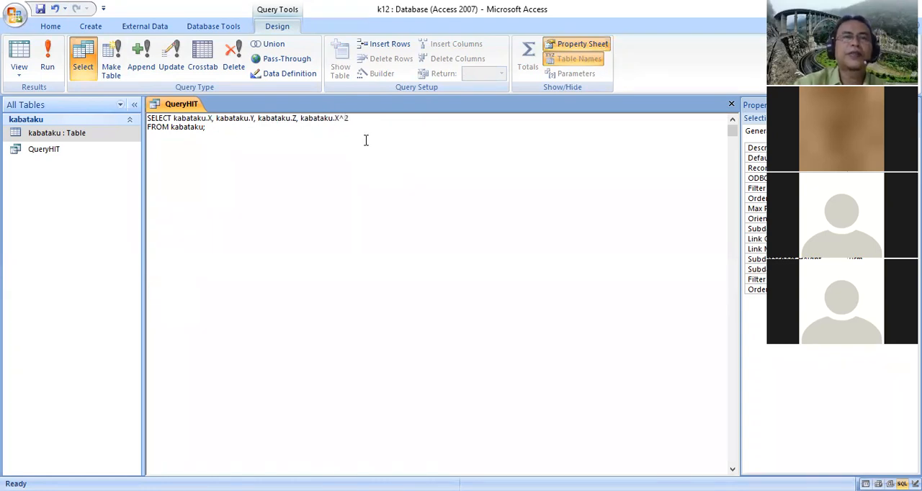
pyautogui.write(' as PANGKAT')
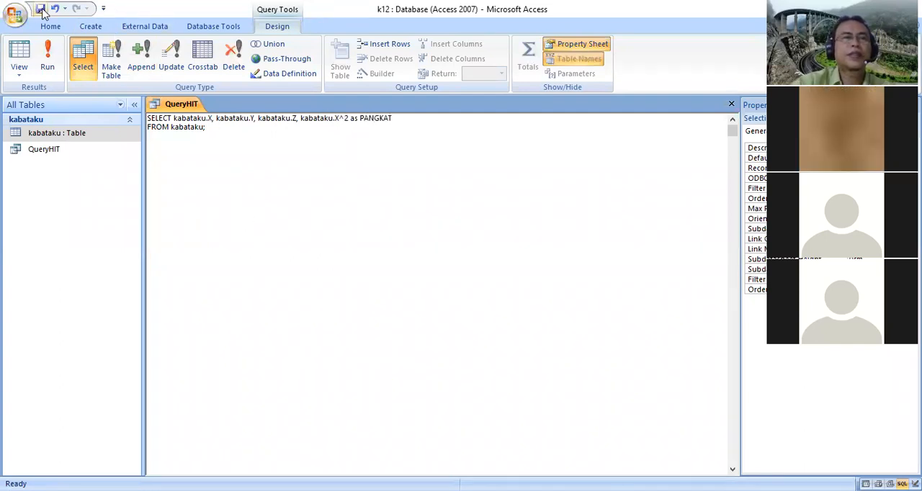
pyautogui.click(48, 58)
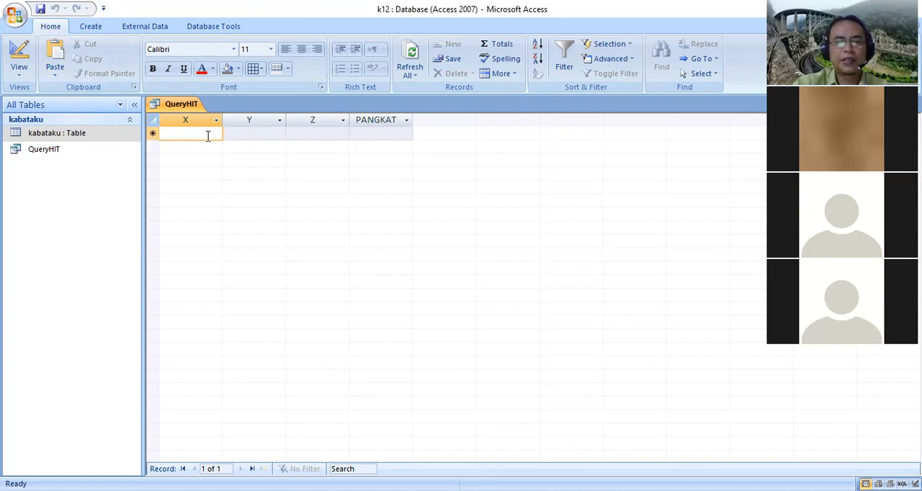
# Enter a record in the query datasheet with X 12, Y 10 and Z 25
pyautogui.write('12')
pyautogui.click(239, 131)
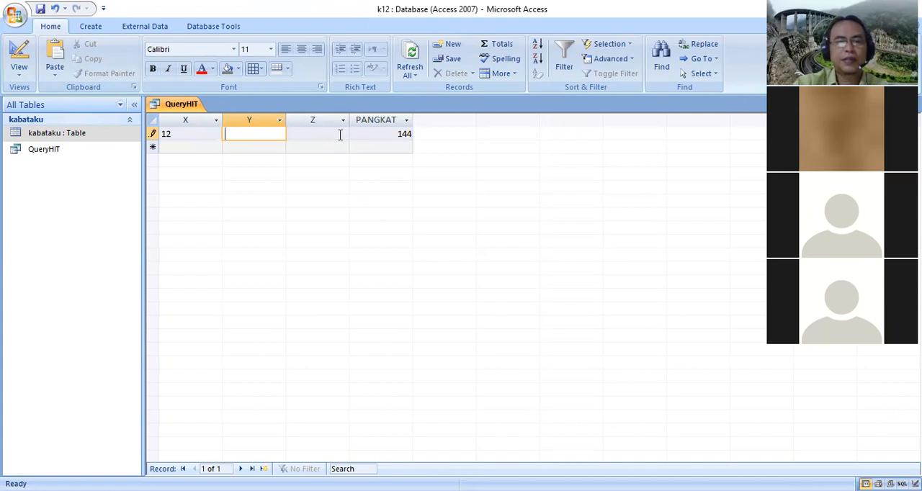
pyautogui.write('10')
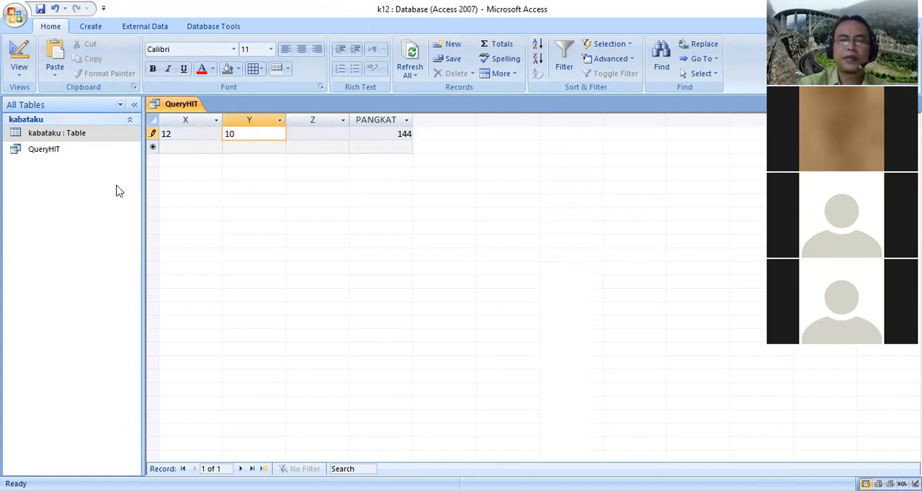
pyautogui.press('Tab')
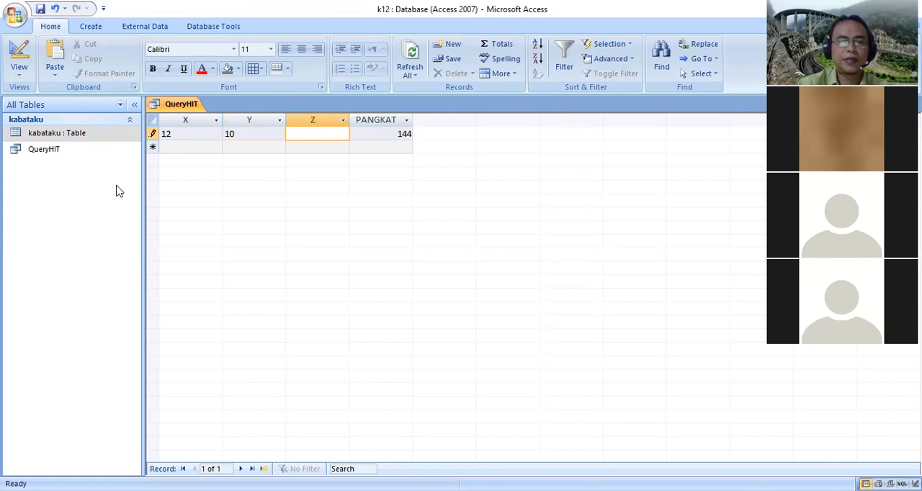
pyautogui.write('25')
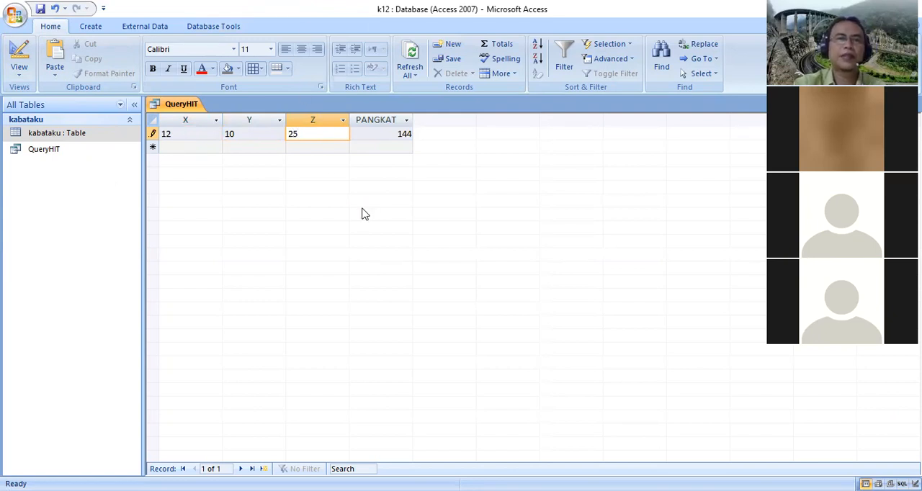
pyautogui.click(238, 147)
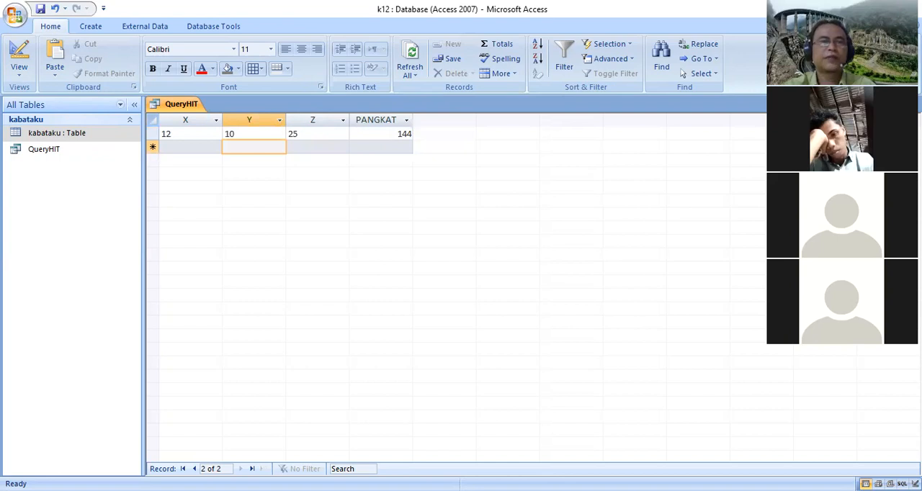
# Return QueryHIT to SQL View and append a comma and a copy of kabataku.Y after PANGKAT
pyautogui.rightClick(189, 104)
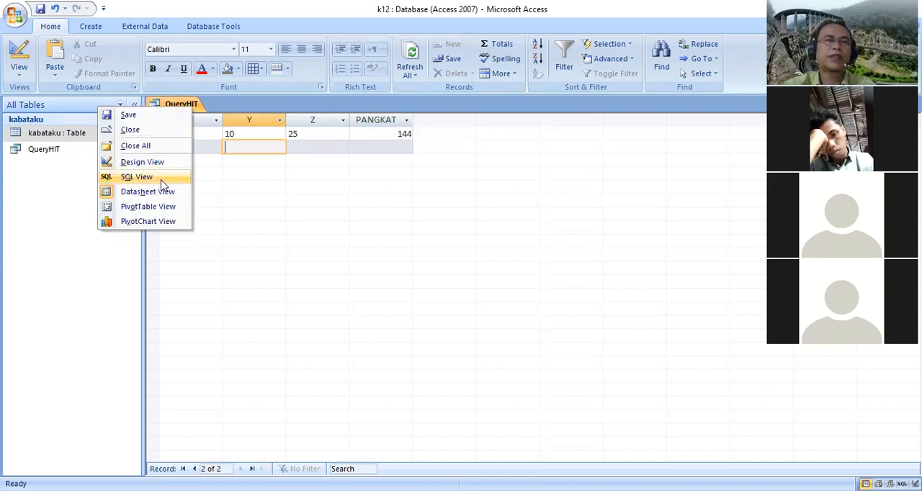
pyautogui.click(165, 179)
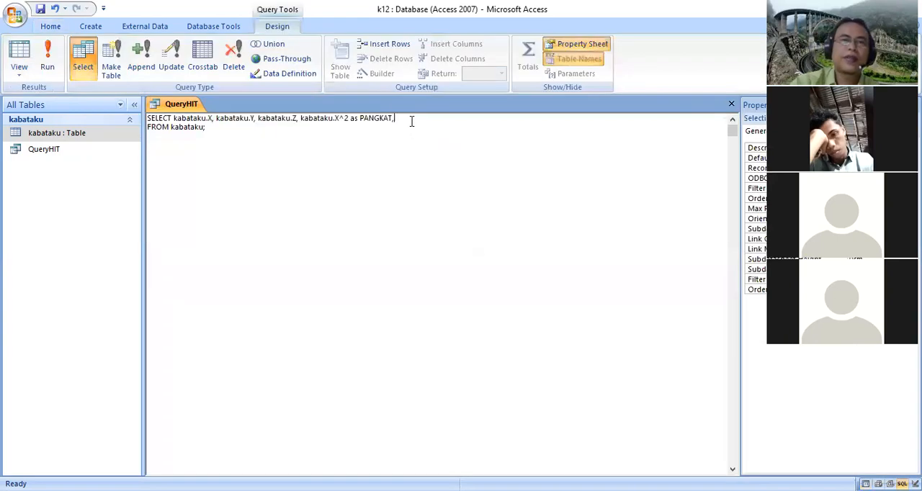
pyautogui.click(216, 118)
pyautogui.moveTo(223, 118); pyautogui.dragTo(256, 119)
pyautogui.rightClick(225, 120)
pyautogui.click(216, 143)
pyautogui.click(406, 118)
pyautogui.rightClick(411, 122)
pyautogui.click(389, 161)
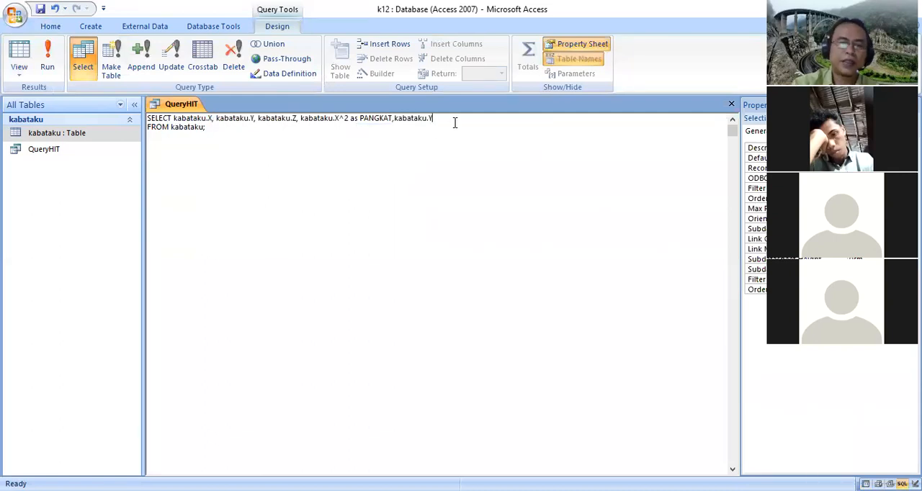
# Complete the appended Y expression as kabataku.Y^3 as P3 and run the query
pyautogui.write('3 ')
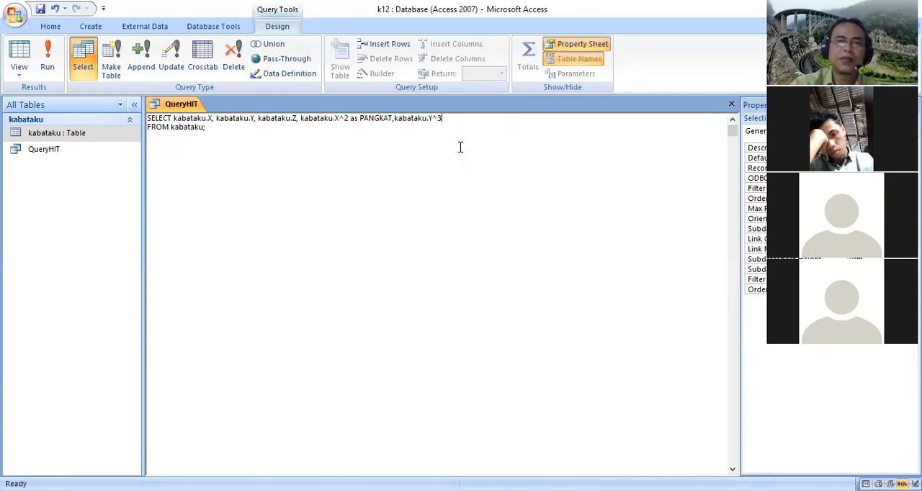
pyautogui.write('as ')
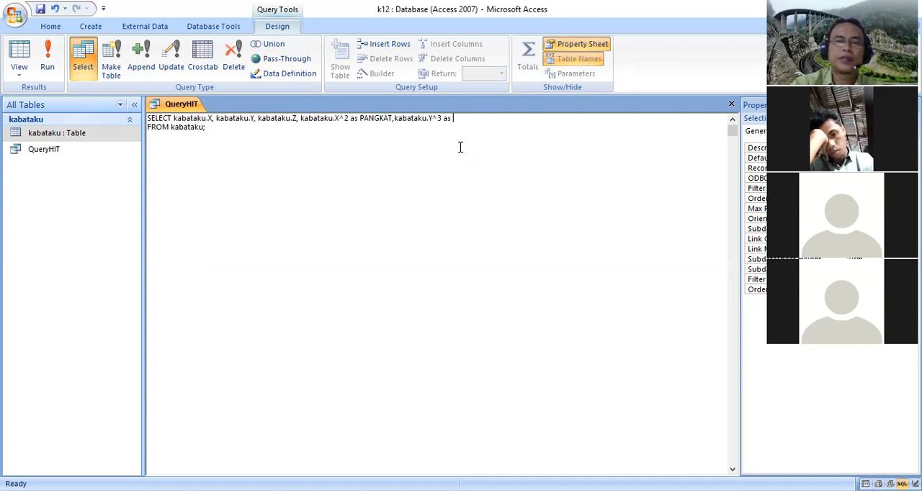
pyautogui.write('P3')
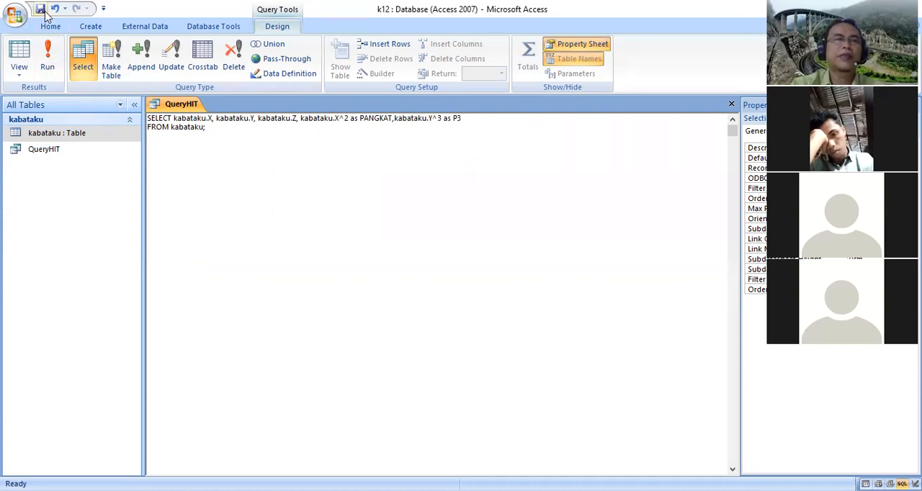
pyautogui.click(49, 56)
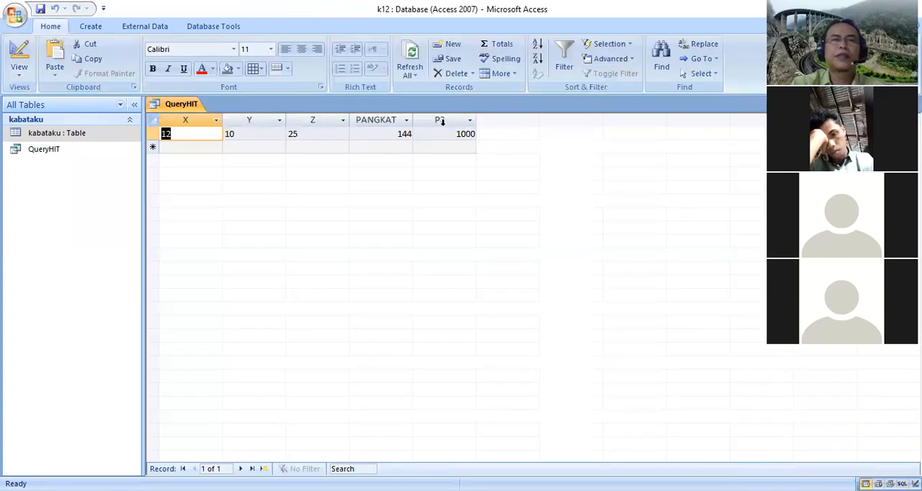
pyautogui.click(249, 135)
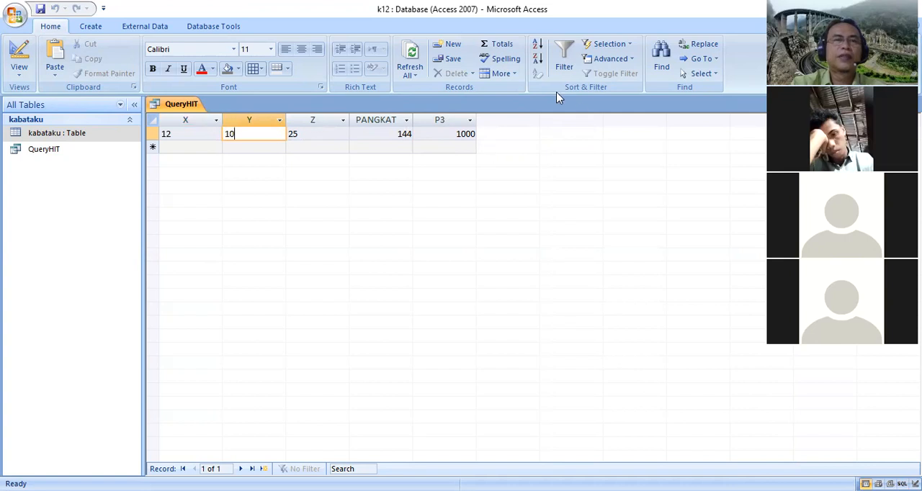
# Return QueryHIT to SQL View and append a comma and a copy of kabataku.X after P3
pyautogui.rightClick(192, 105)
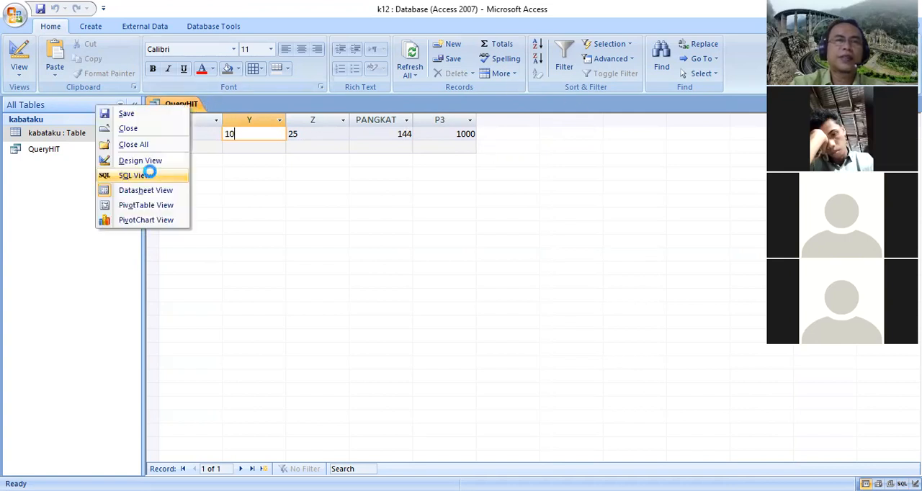
pyautogui.click(151, 177)
pyautogui.click(474, 118)
pyautogui.write(',')
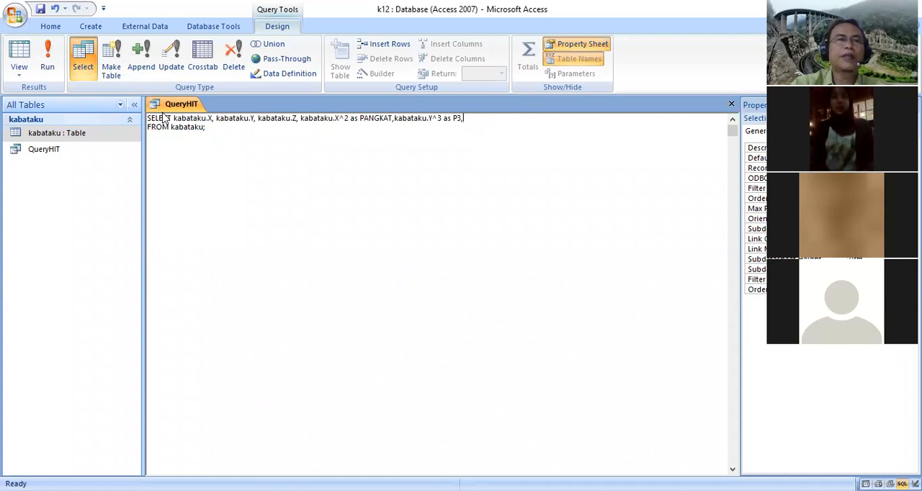
pyautogui.moveTo(173, 118); pyautogui.dragTo(214, 119)
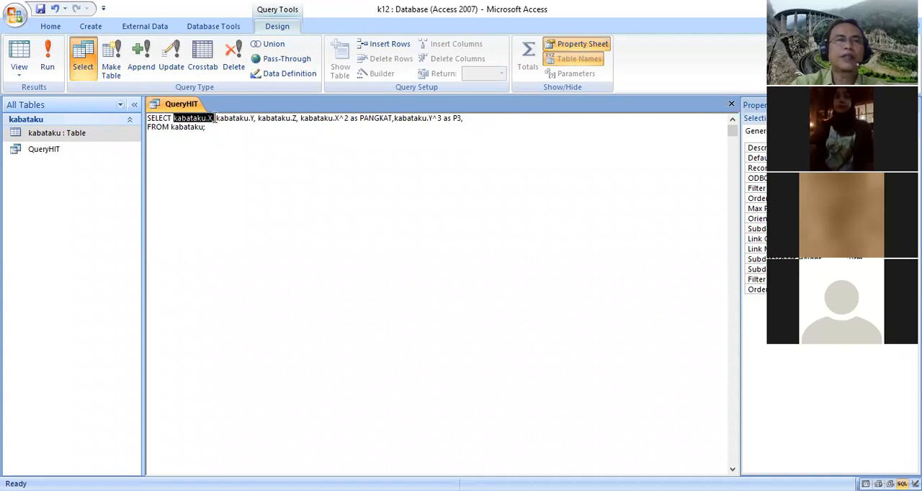
pyautogui.rightClick(189, 119)
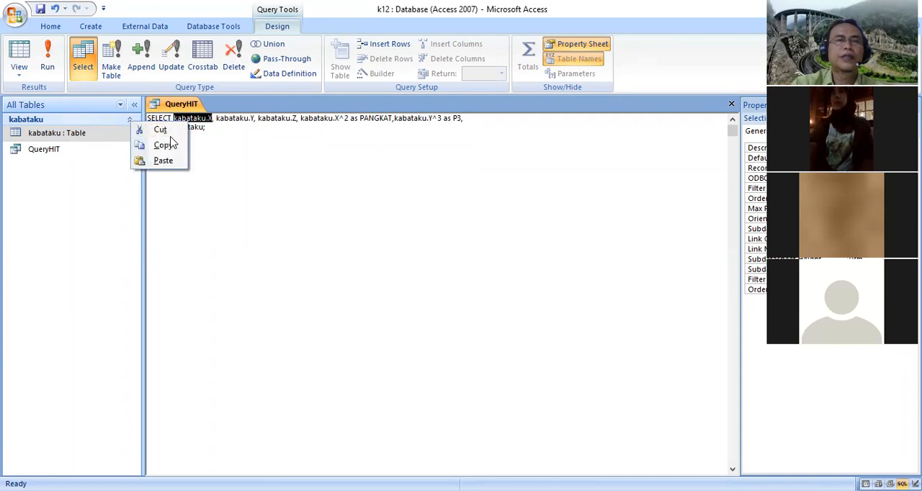
pyautogui.click(166, 145)
pyautogui.click(473, 121)
pyautogui.rightClick(474, 120)
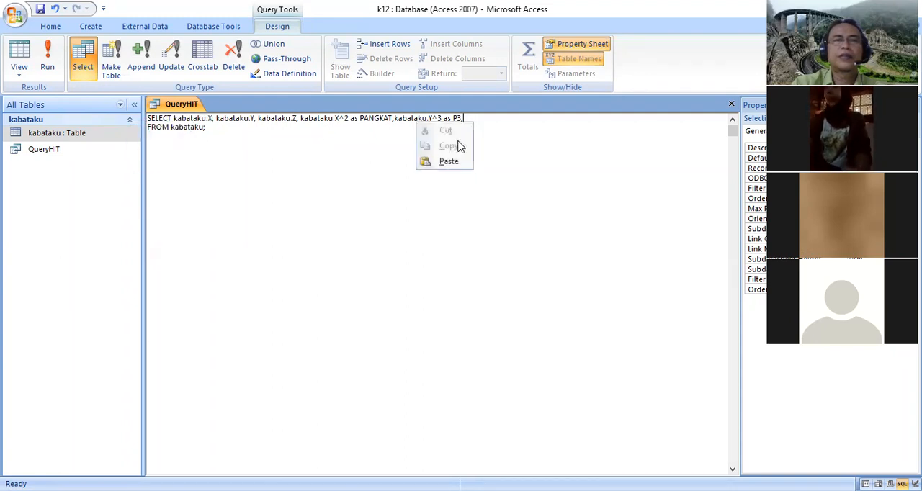
pyautogui.click(449, 160)
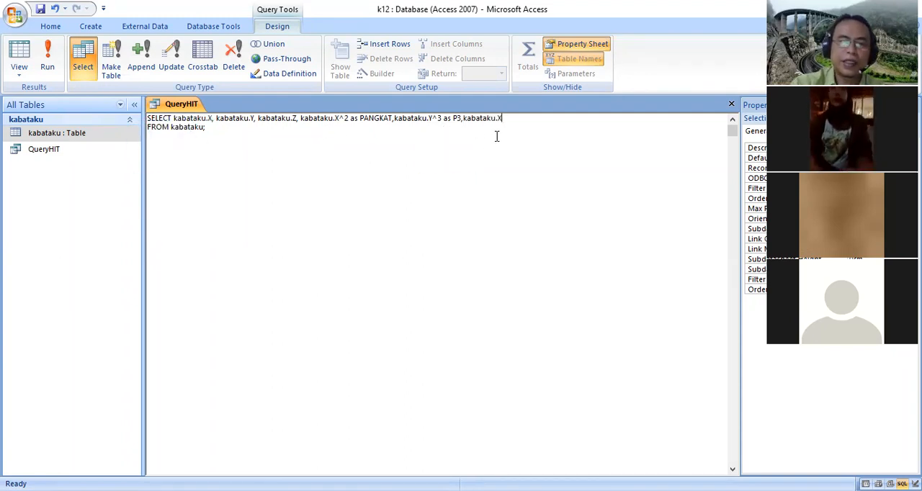
# Turn the kabataku.X appended after P3 into (kabataku.X*2) and add a plus sign behind it
pyautogui.write('^2')
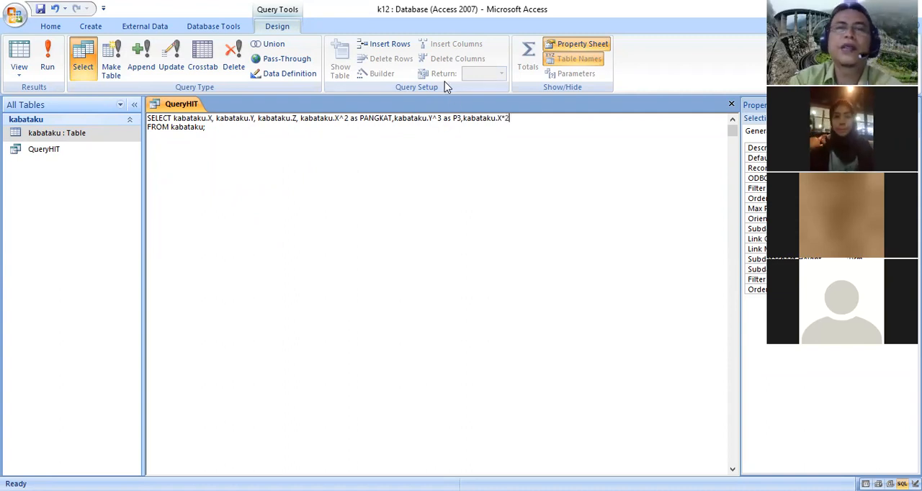
pyautogui.moveTo(464, 118); pyautogui.dragTo(476, 118)
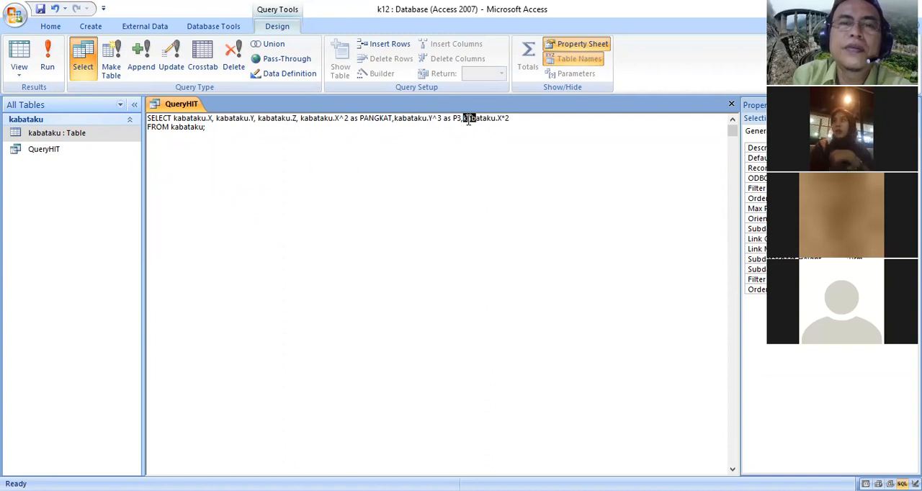
pyautogui.click(464, 119)
pyautogui.write('(')
pyautogui.click(516, 117)
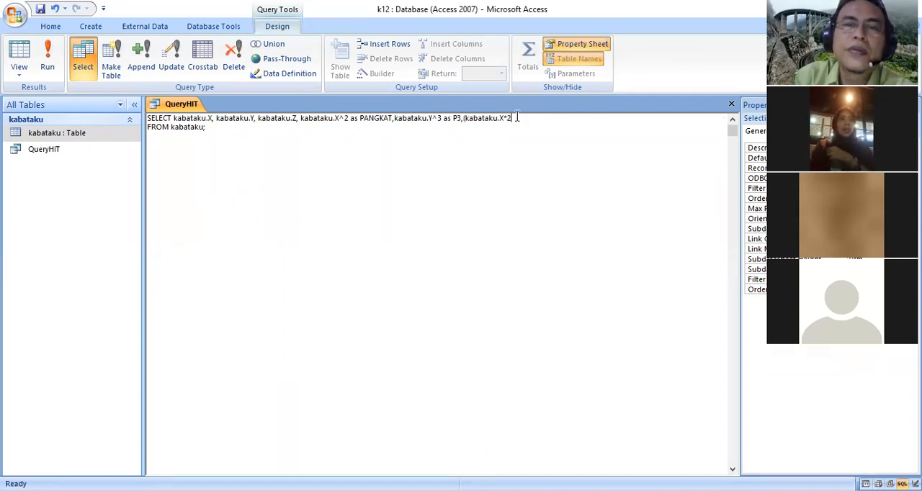
pyautogui.write(')+')
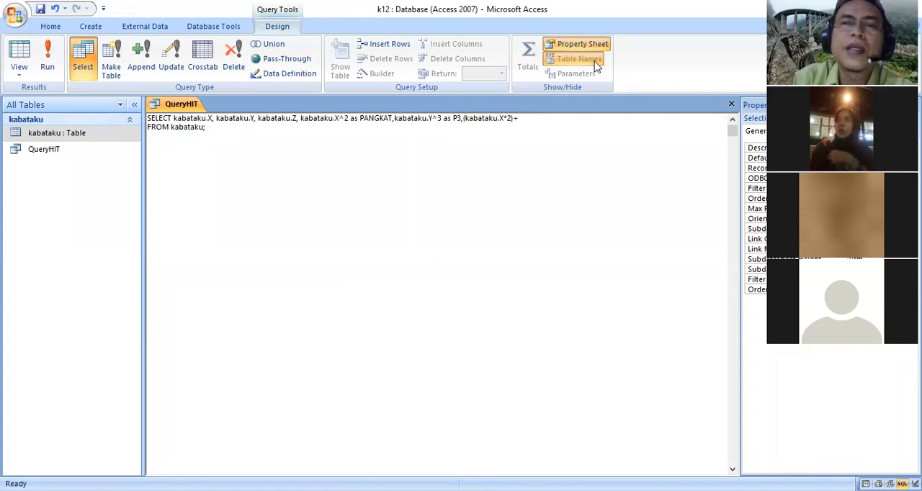
# Append a copy of kabataku.Y after the plus sign in the new expression
pyautogui.moveTo(216, 119); pyautogui.dragTo(256, 121)
pyautogui.rightClick(241, 119)
pyautogui.click(217, 146)
pyautogui.click(531, 123)
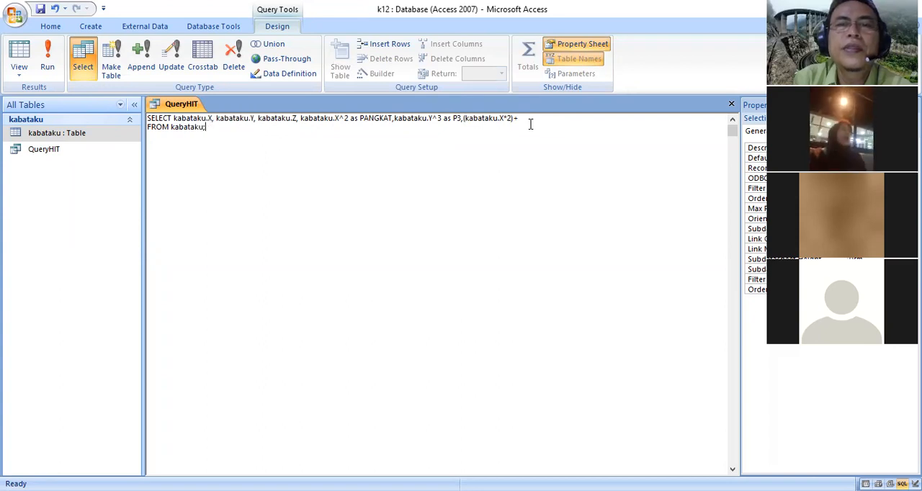
pyautogui.rightClick(527, 120)
pyautogui.click(502, 158)
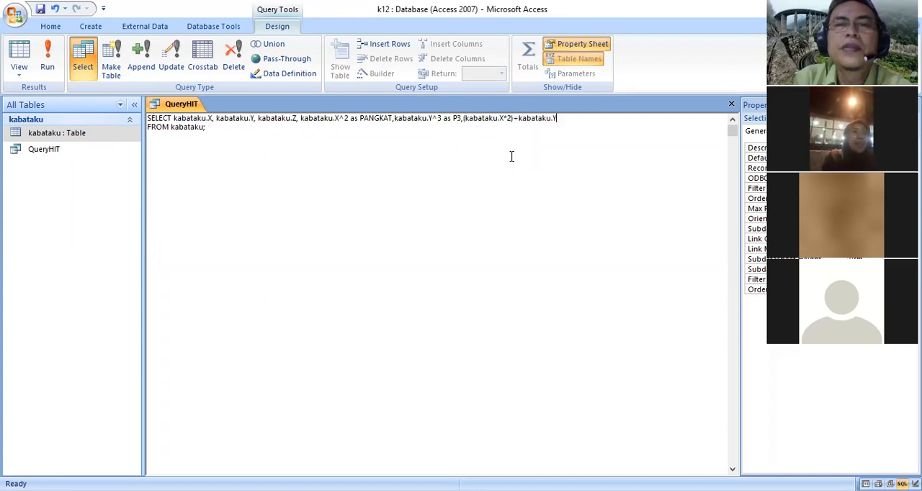
# Enclose (kabataku.X*2)+kabataku.Y in outer parentheses and add a division slash after it
pyautogui.click(465, 120)
pyautogui.write('(')
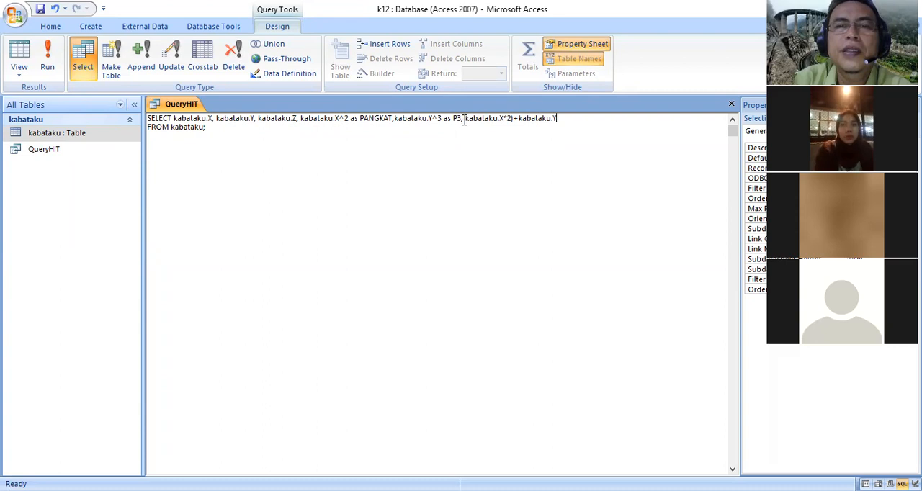
pyautogui.write('(')
pyautogui.write(')')
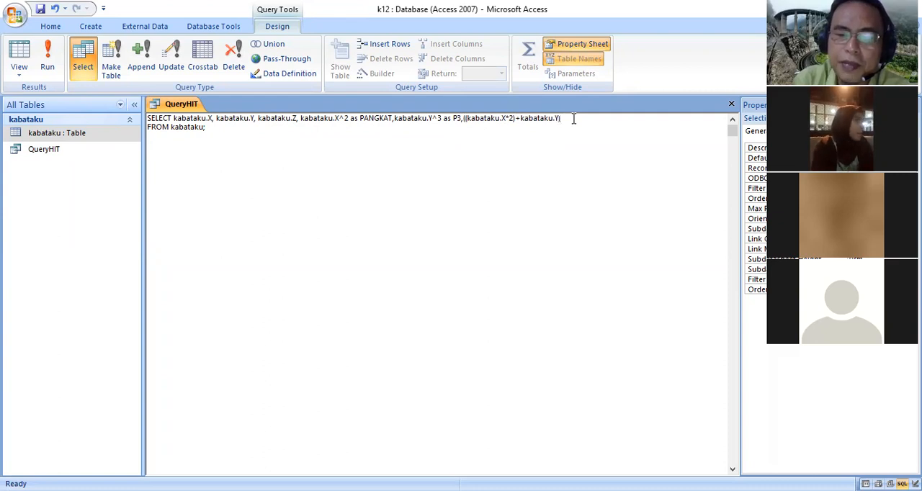
pyautogui.write('/')
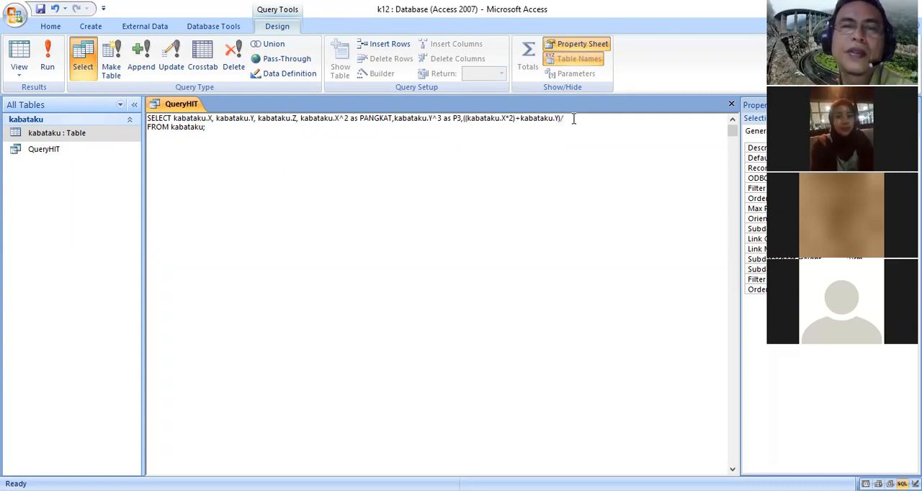
# Append a copy of kabataku.Z after the division slash
pyautogui.moveTo(258, 118); pyautogui.dragTo(296, 119)
pyautogui.rightClick(279, 120)
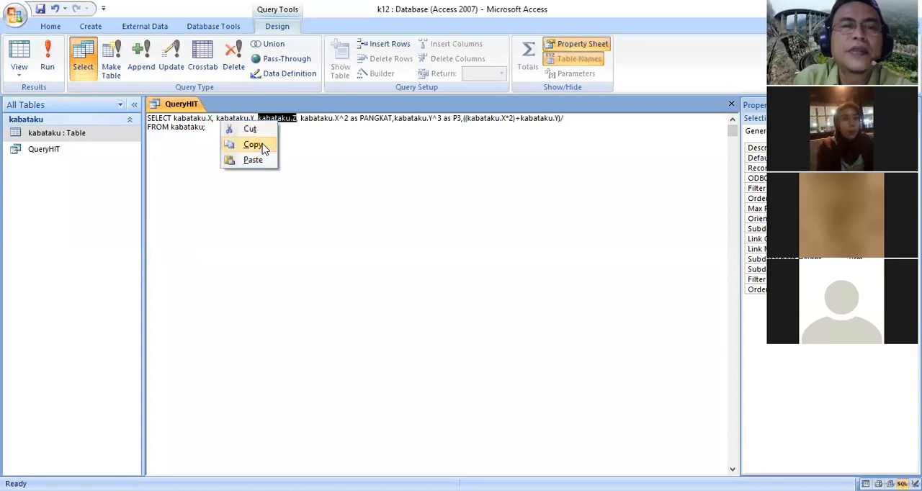
pyautogui.click(263, 146)
pyautogui.click(583, 120)
pyautogui.rightClick(581, 126)
pyautogui.click(558, 165)
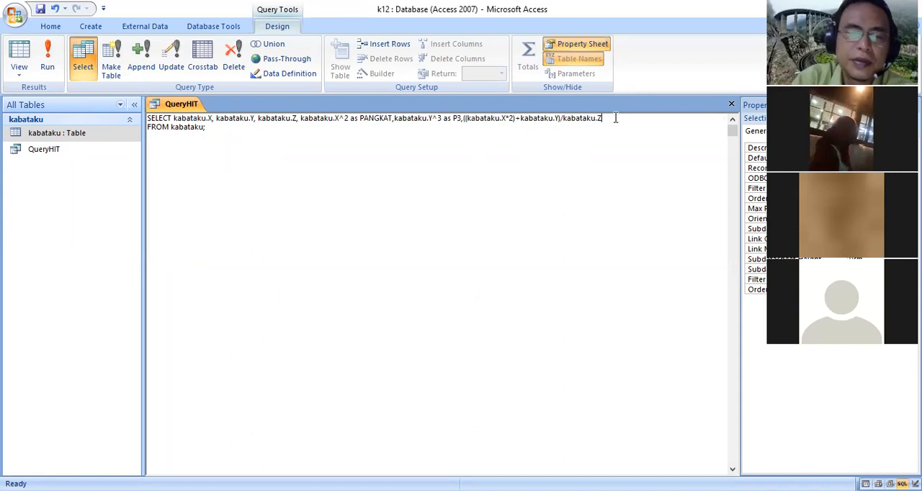
# Square the divisor and enclose it in parentheses as (kabataku.Z^2)
pyautogui.write('^@')
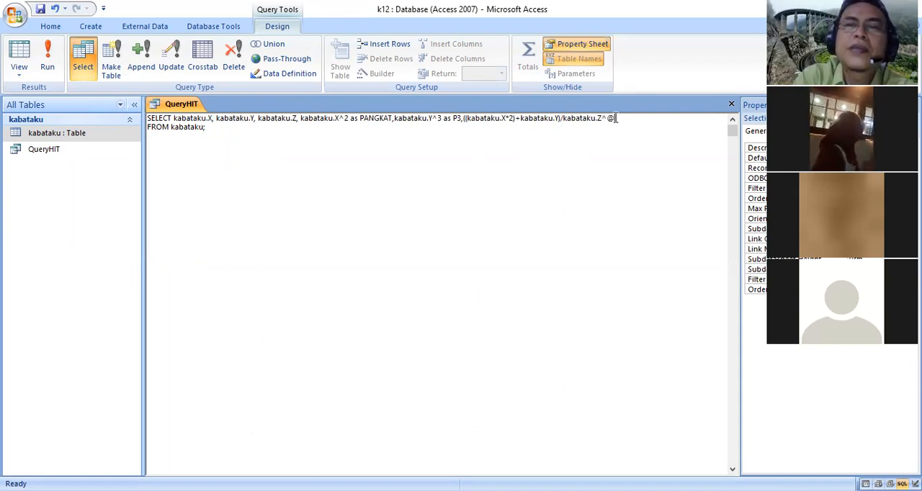
pyautogui.press('BackSpace')
pyautogui.write('2')
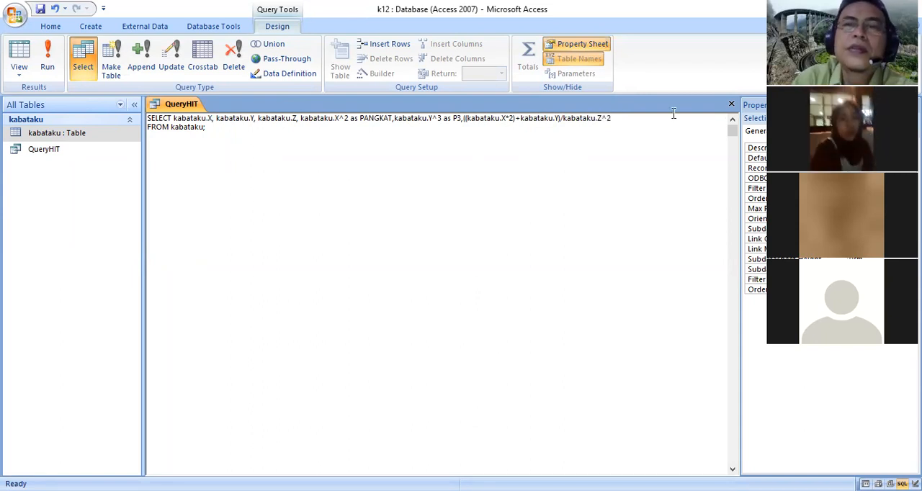
pyautogui.click(562, 119)
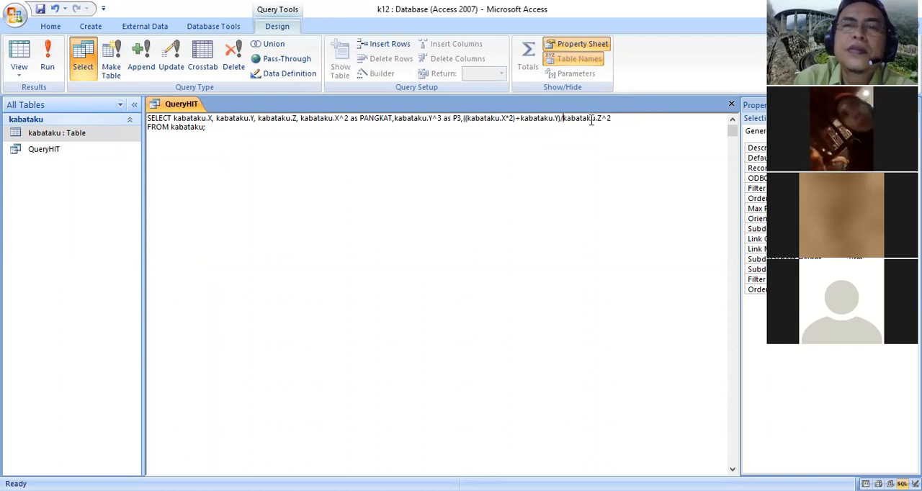
pyautogui.write('(')
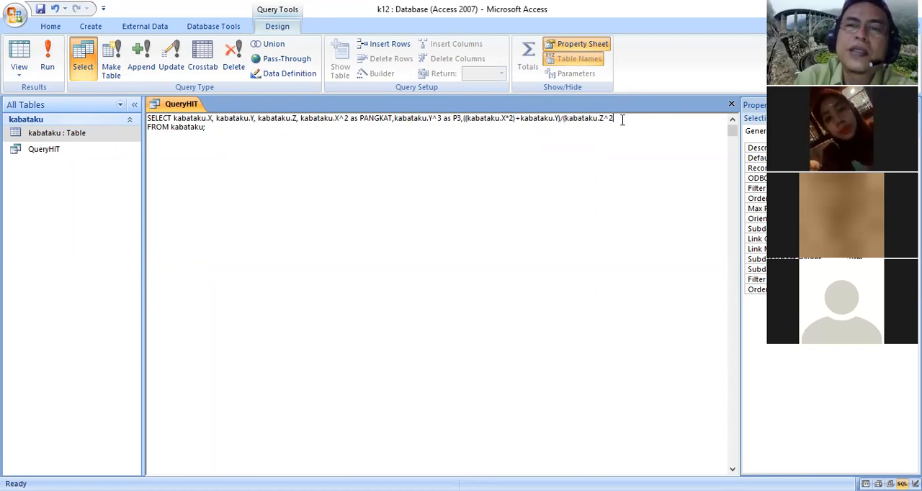
pyautogui.click(625, 118)
pyautogui.write(')')
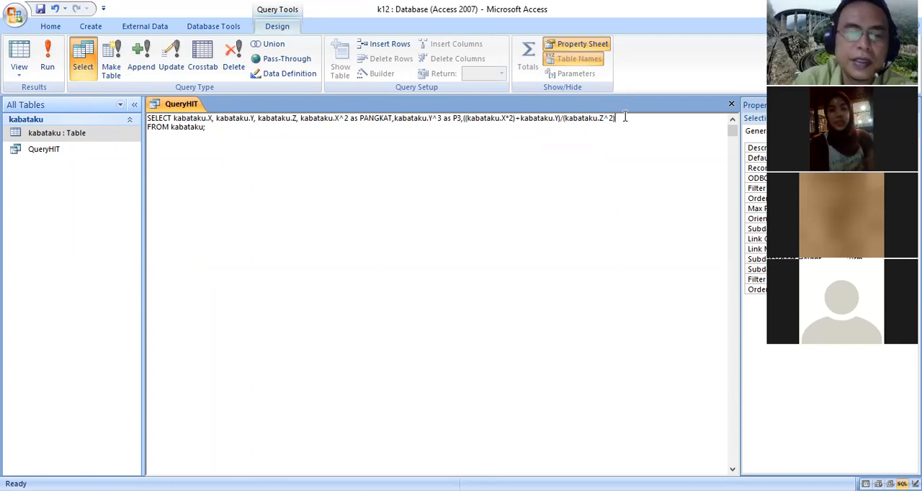
pyautogui.write(' as')
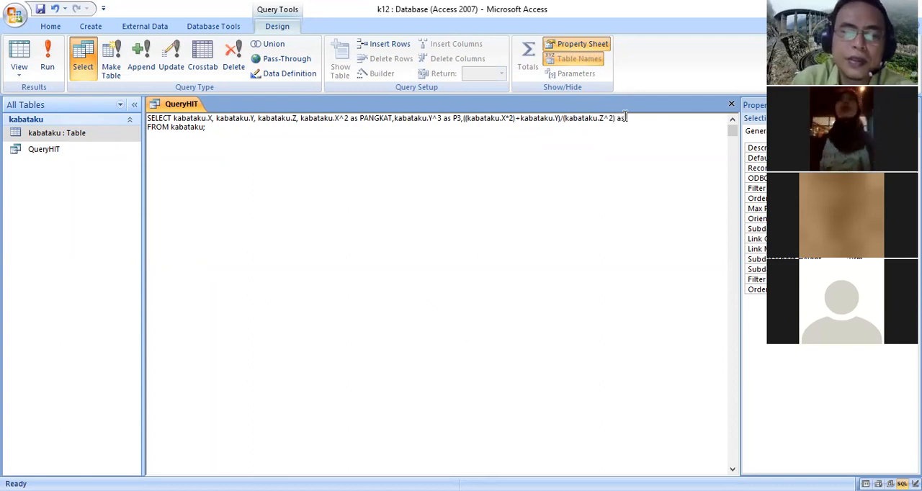
pyautogui.write(' JUMLAH')
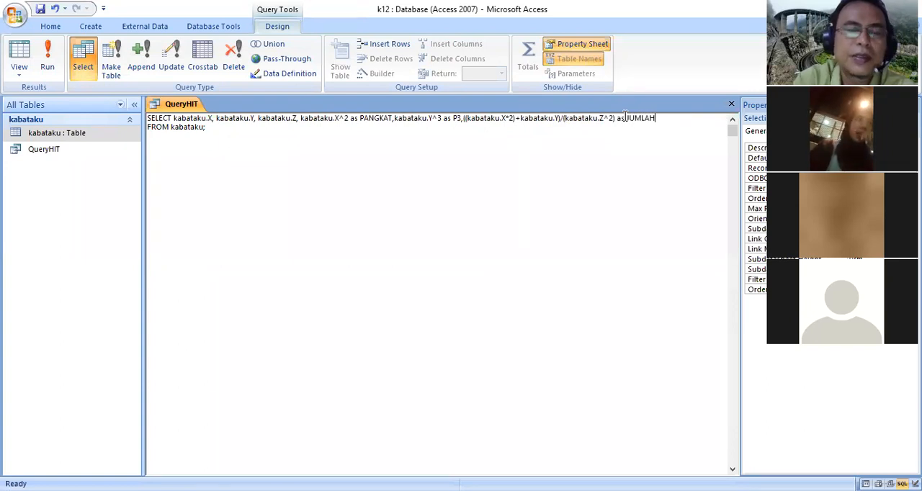
pyautogui.write('1')
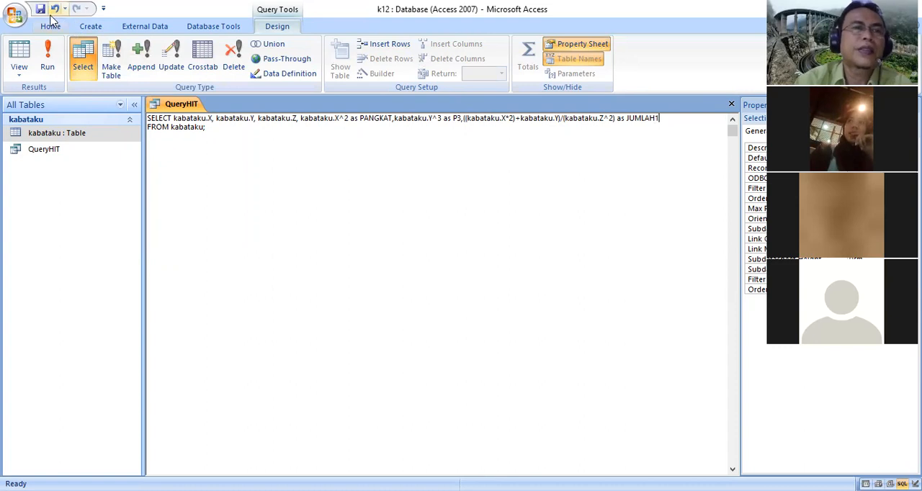
# Give the new expression the alias JUMLAH1 and run the query
pyautogui.click(52, 58)
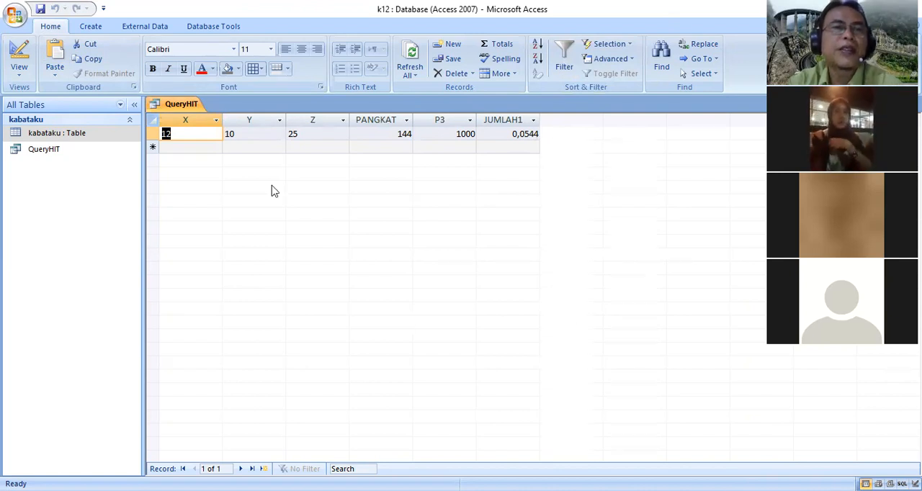
# Return QueryHIT to SQL View and append a comma and a copy of kabataku.Z after JUMLAH1
pyautogui.rightClick(195, 112)
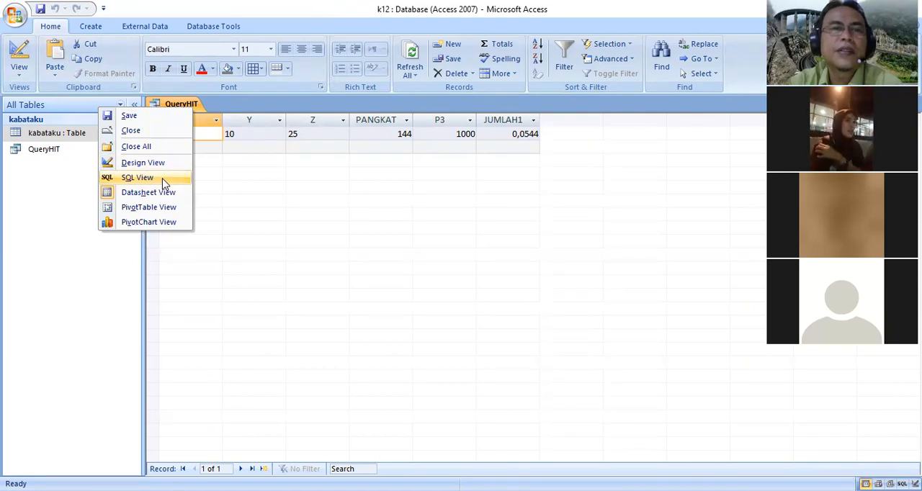
pyautogui.click(163, 185)
pyautogui.click(680, 123)
pyautogui.write(',')
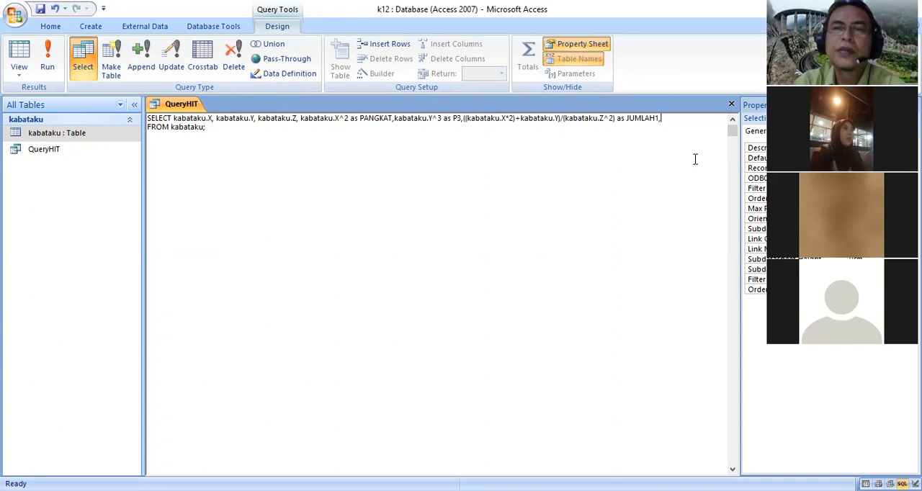
pyautogui.click(257, 119)
pyautogui.moveTo(261, 119); pyautogui.dragTo(297, 119)
pyautogui.click(264, 136)
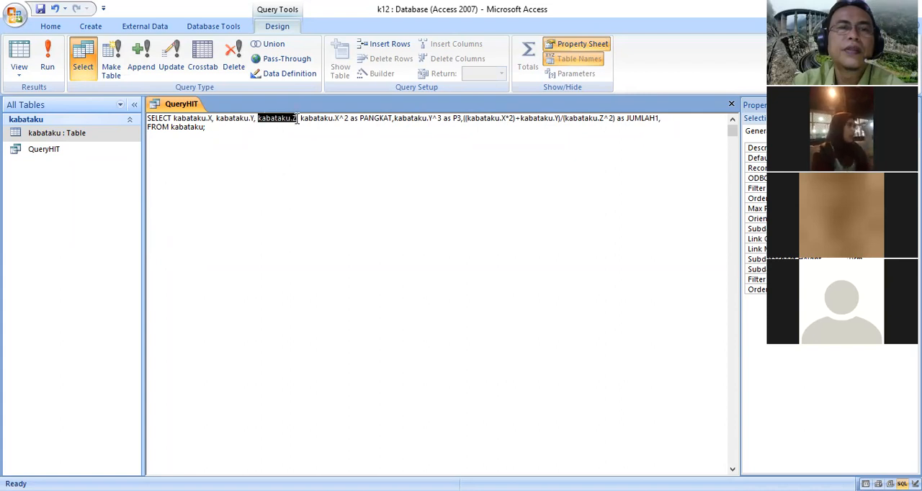
pyautogui.rightClick(231, 123)
pyautogui.click(269, 147)
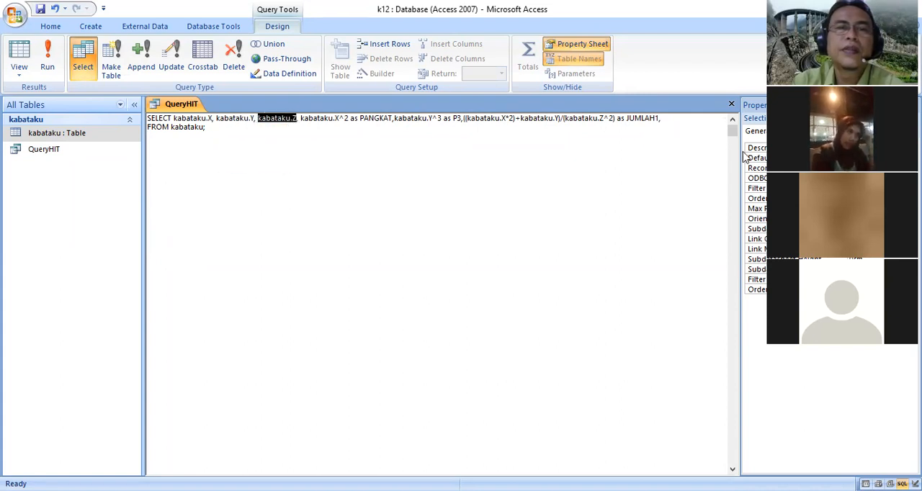
pyautogui.click(663, 119)
pyautogui.rightClick(665, 120)
pyautogui.click(641, 156)
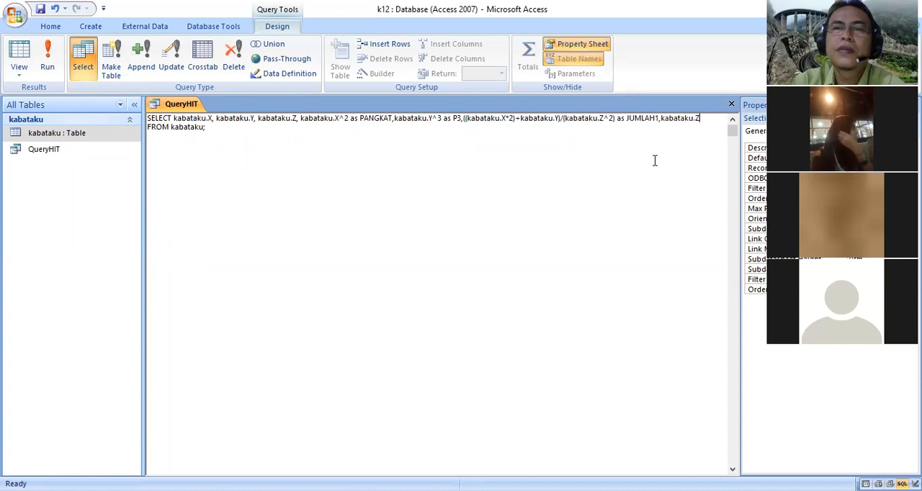
# Append a minus sign and a copy of kabataku.X after the last kabataku.Z
pyautogui.write('-')
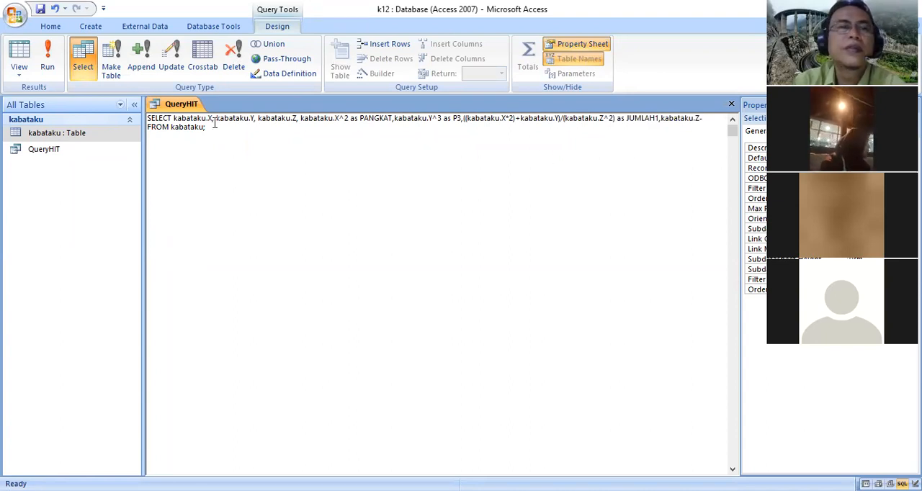
pyautogui.moveTo(174, 118); pyautogui.dragTo(217, 118)
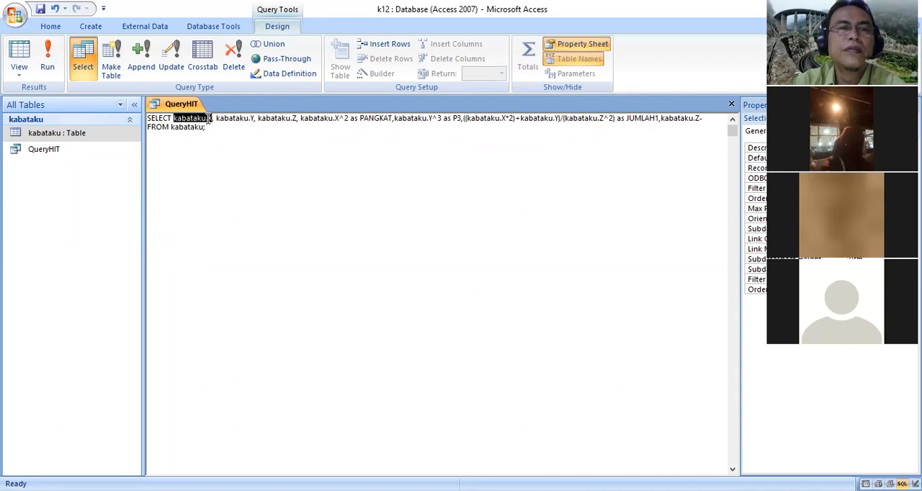
pyautogui.rightClick(213, 118)
pyautogui.click(188, 144)
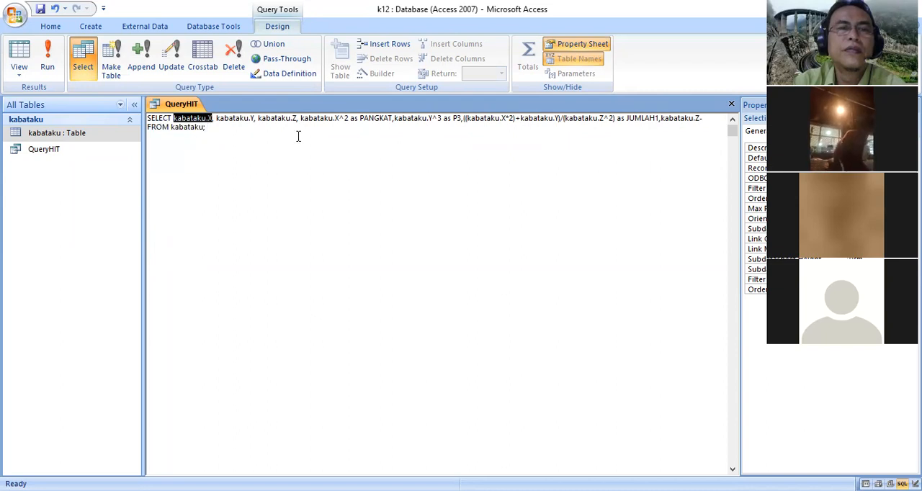
pyautogui.click(709, 119)
pyautogui.rightClick(709, 121)
pyautogui.click(685, 161)
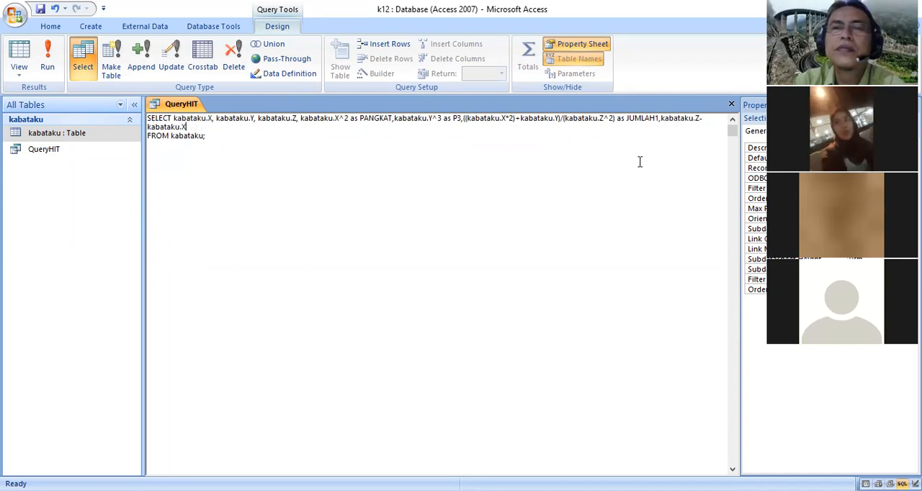
# Enclose kabataku.Z-kabataku.X after JUMLAH1 in parentheses and add a division slash after it
pyautogui.click(660, 119)
pyautogui.write('(')
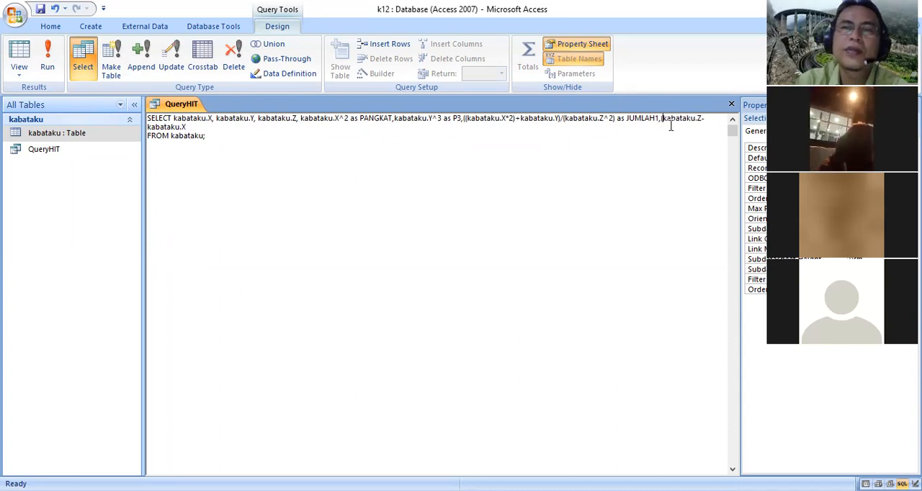
pyautogui.click(192, 126)
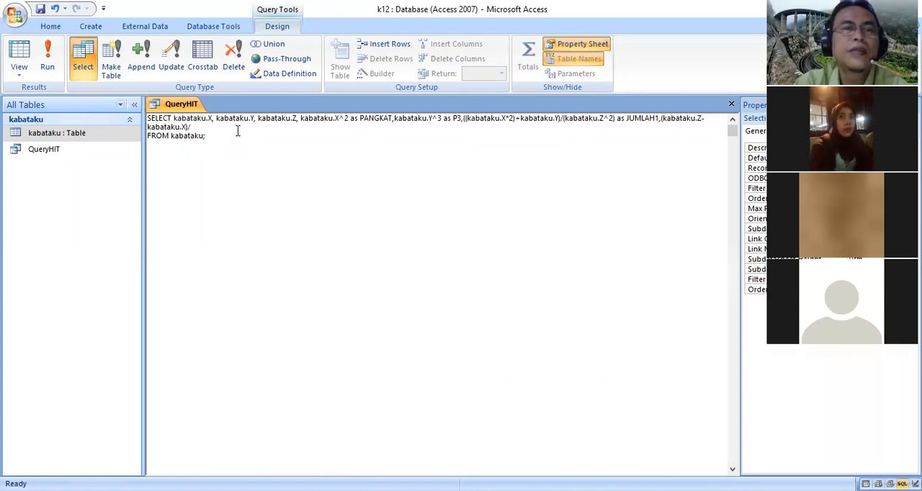
# Append a copy of kabataku.Y and a plus sign after (kabataku.Z-kabataku.X)/
pyautogui.moveTo(214, 118); pyautogui.dragTo(254, 117)
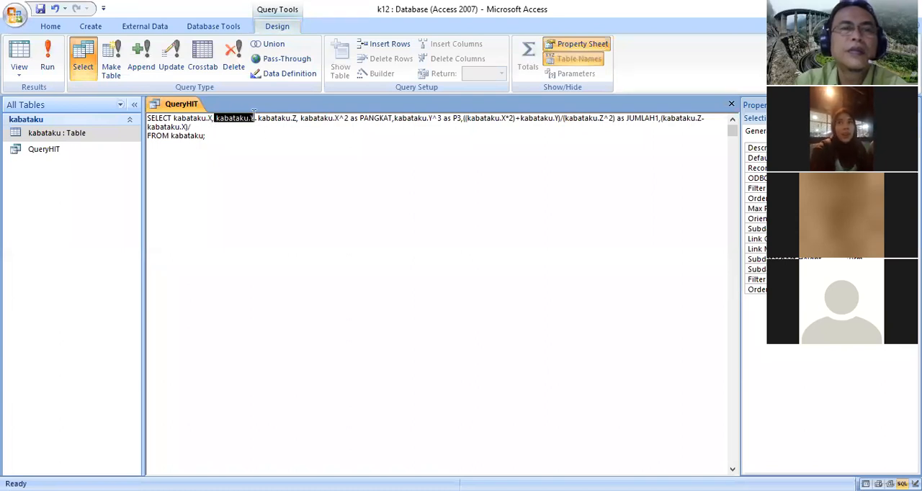
pyautogui.rightClick(184, 115)
pyautogui.click(215, 140)
pyautogui.click(230, 131)
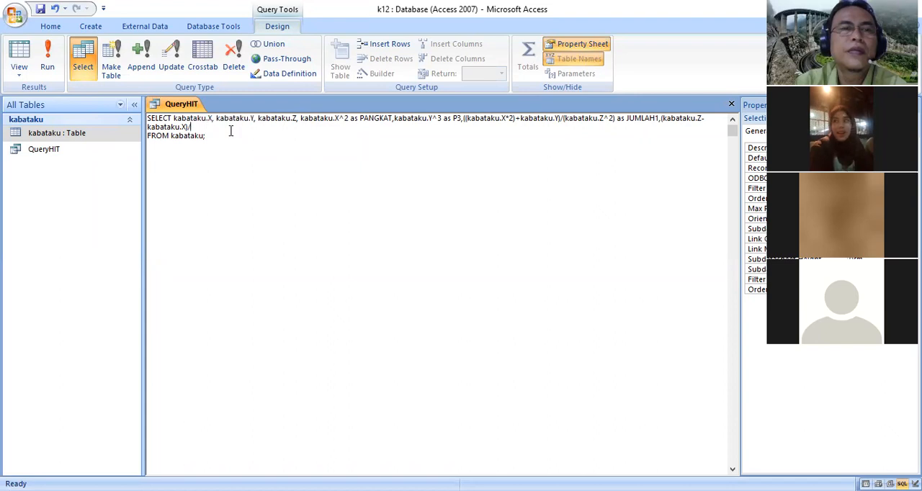
pyautogui.rightClick(175, 124)
pyautogui.click(205, 171)
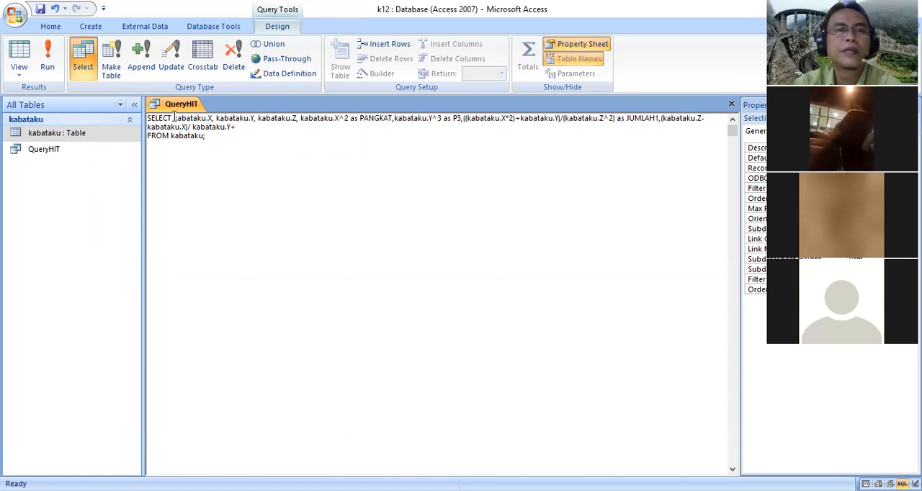
# Append a copy of kabataku.X after the plus sign following the last kabataku.Y in the SQL statement
pyautogui.moveTo(173, 116); pyautogui.dragTo(211, 117)
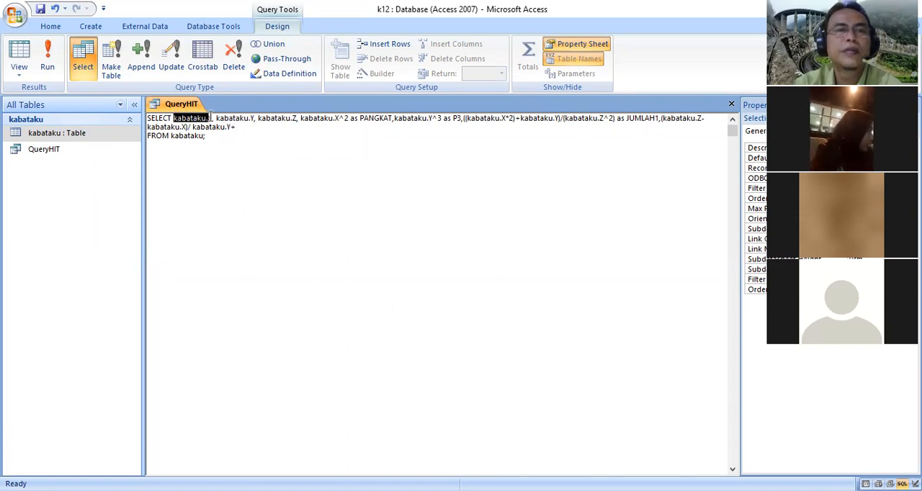
pyautogui.rightClick(210, 118)
pyautogui.click(181, 144)
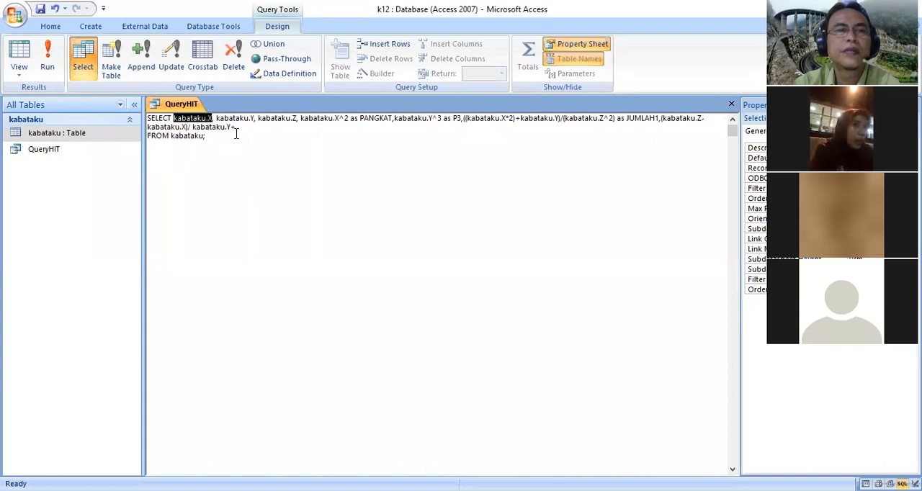
pyautogui.click(244, 128)
pyautogui.rightClick(216, 129)
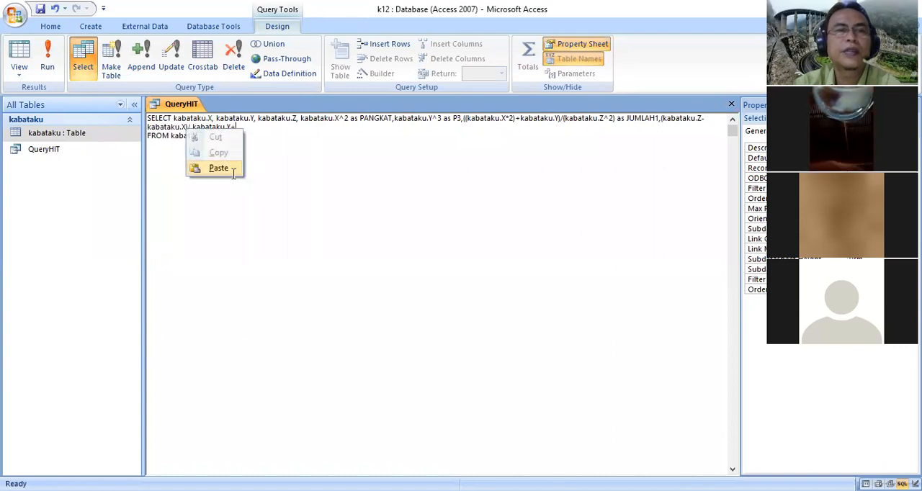
pyautogui.click(235, 172)
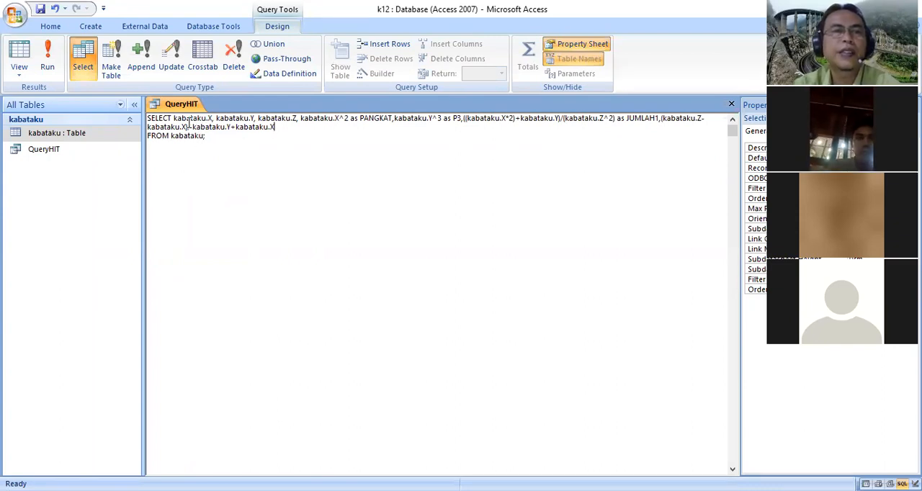
# Enclose the divisor kabataku.Y+kabataku.X in parentheses and name the calculated column JUMLAH2
pyautogui.write('(')
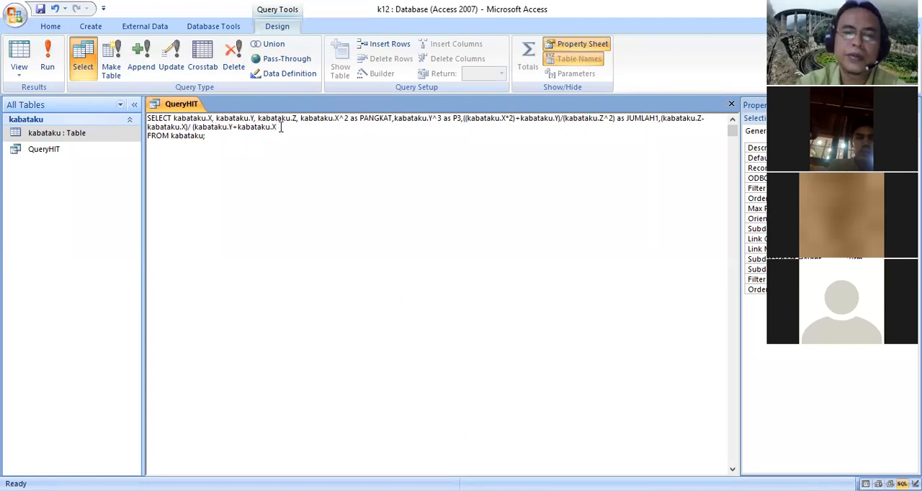
pyautogui.write(') as JUMLA')
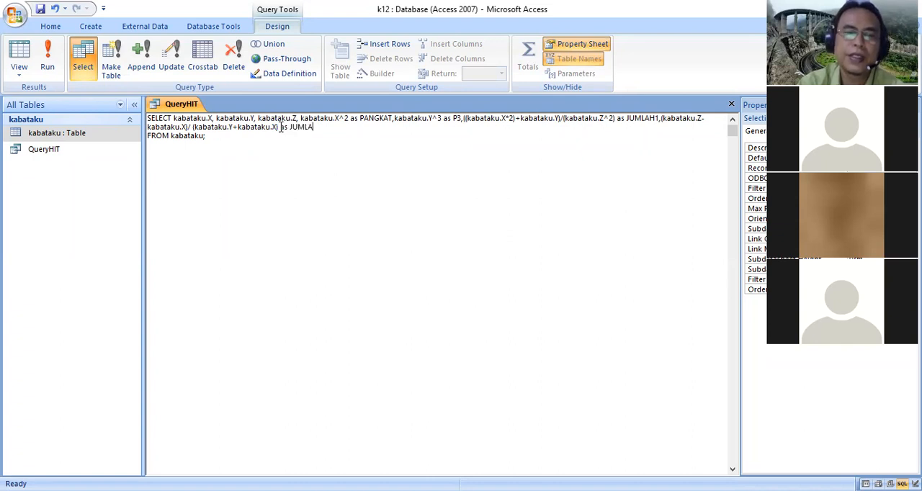
pyautogui.write('H2')
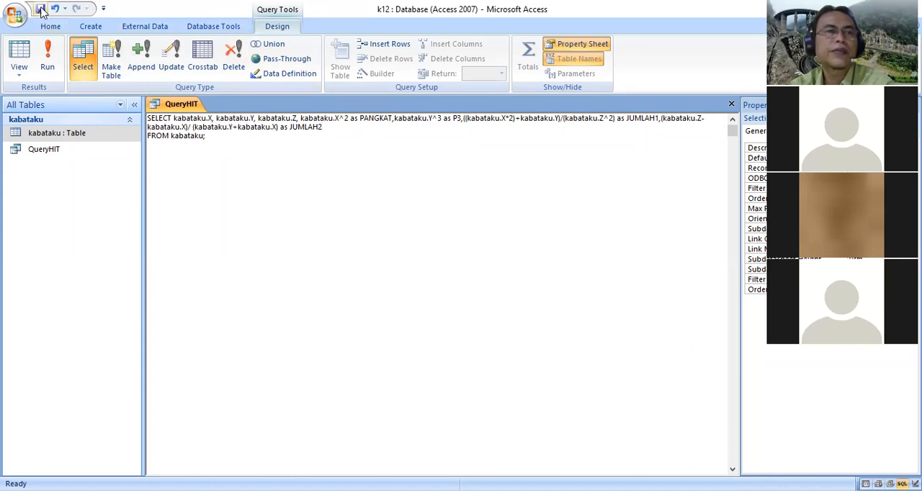
# Run QueryHIT and widen the JUMLAH2 column so its value fits
pyautogui.click(47, 61)
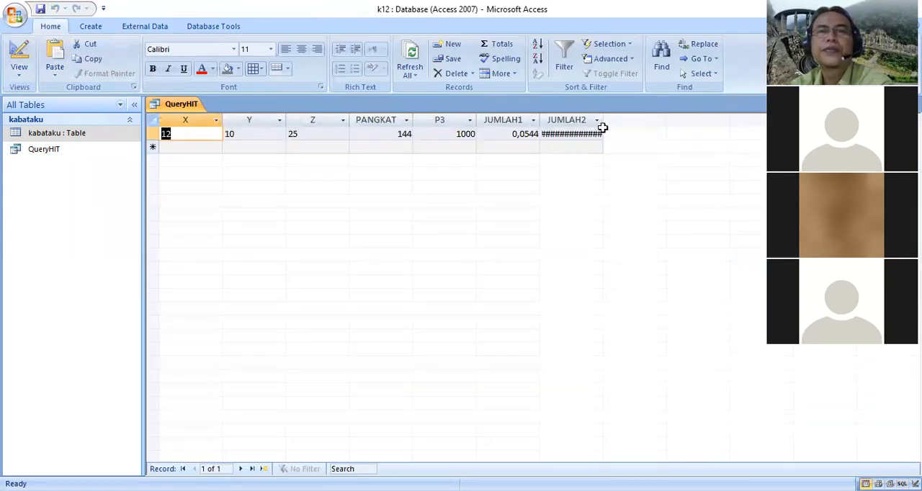
pyautogui.moveTo(603, 120); pyautogui.dragTo(671, 120)
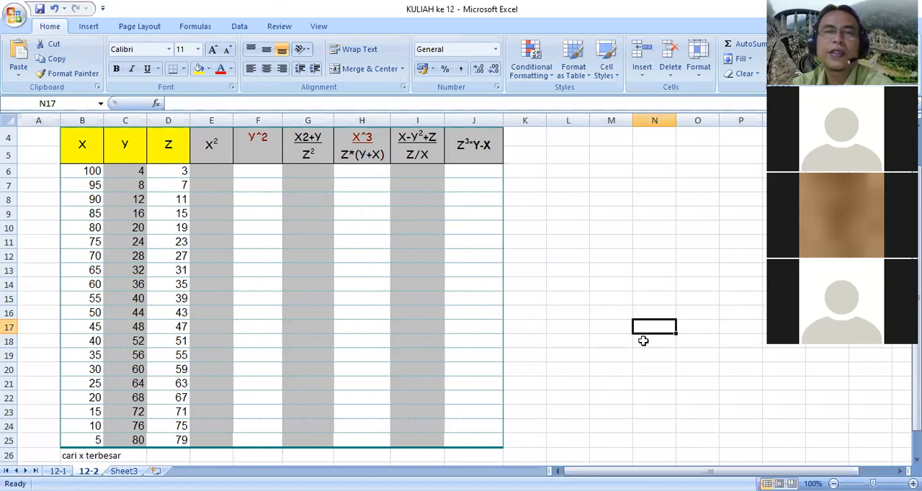
pyautogui.moveTo(350, 137); pyautogui.dragTo(457, 157)
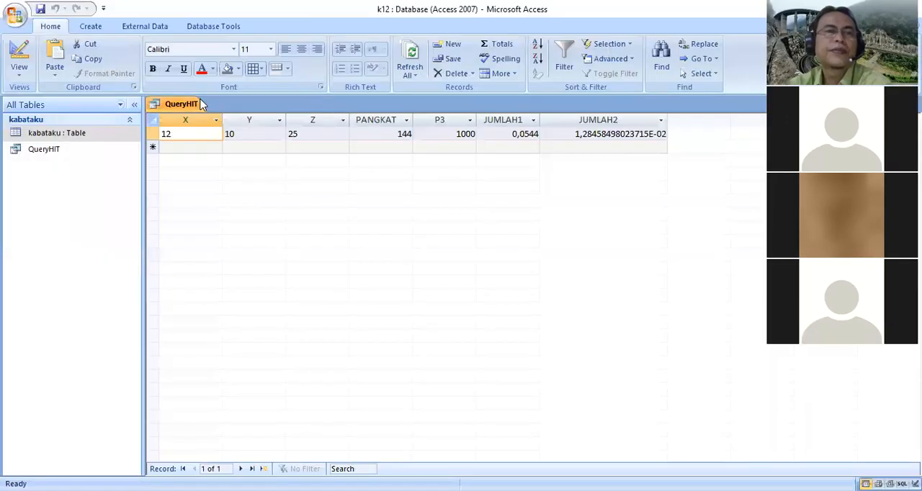
# Close QueryHIT and save the changes to its layout
pyautogui.rightClick(200, 104)
pyautogui.click(145, 128)
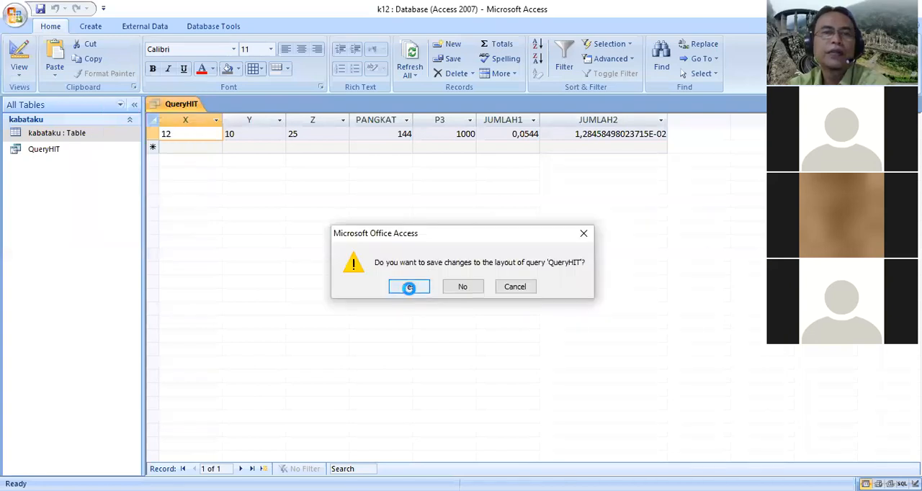
pyautogui.click(409, 286)
# Create a split form based on QueryHIT
pyautogui.click(87, 153)
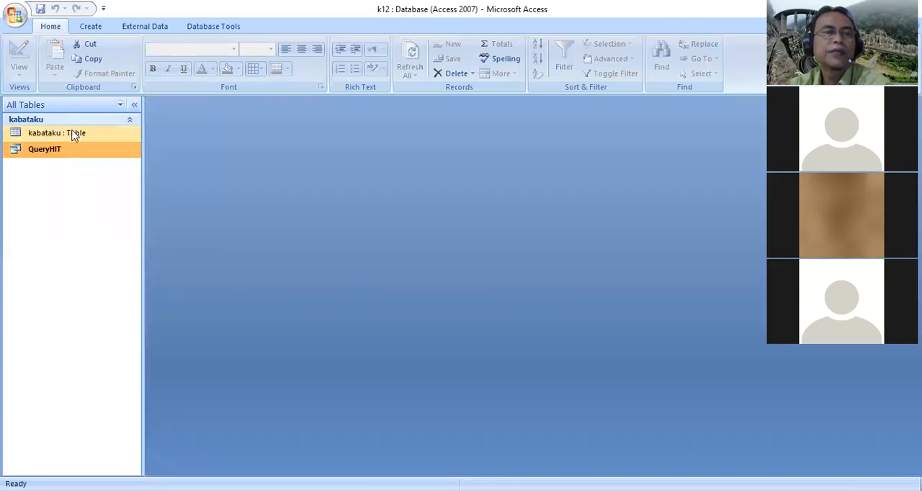
pyautogui.click(79, 134)
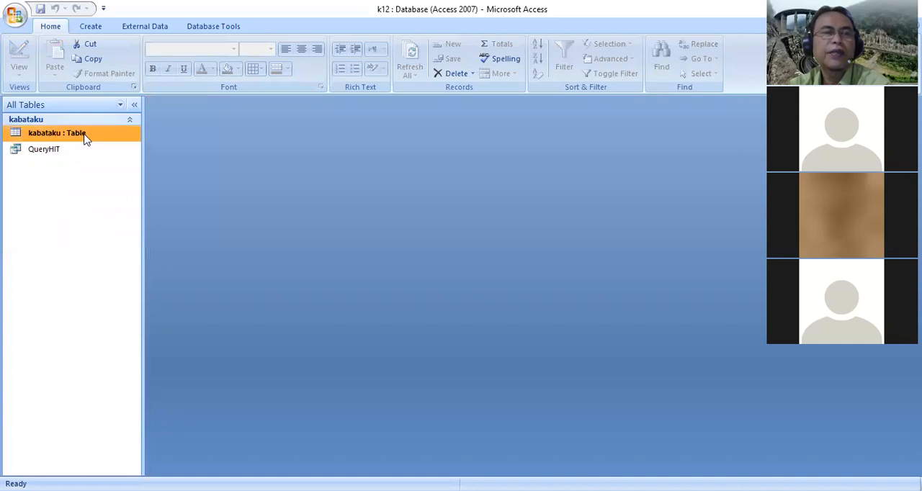
pyautogui.click(72, 153)
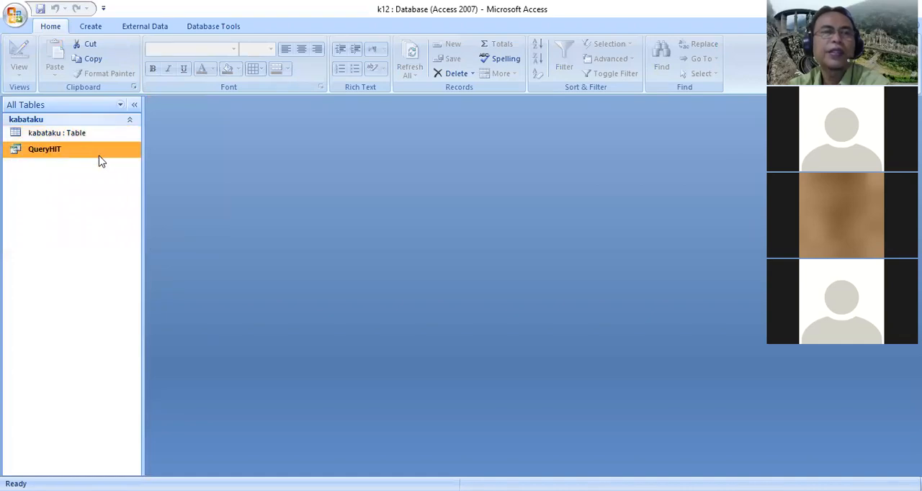
pyautogui.click(91, 27)
pyautogui.click(191, 75)
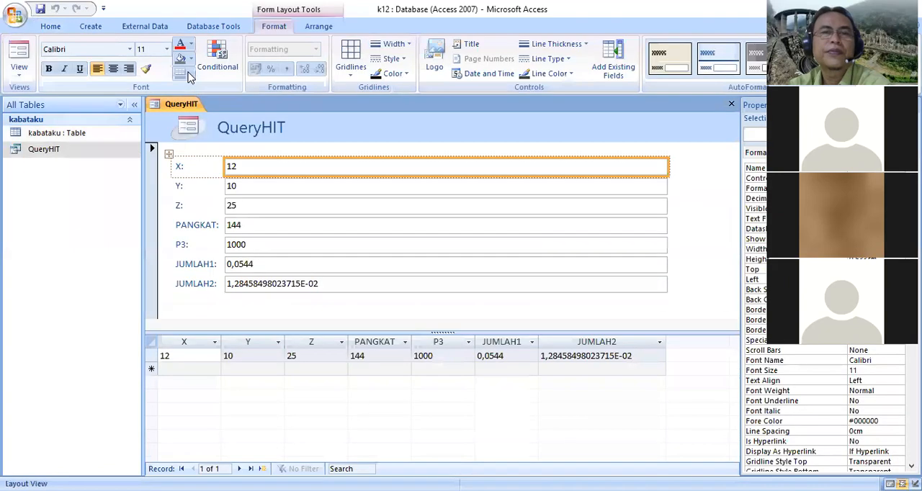
# Narrow the form's text fields to less than half their width and apply the magenta AutoFormat style
pyautogui.moveTo(671, 169); pyautogui.dragTo(364, 177)
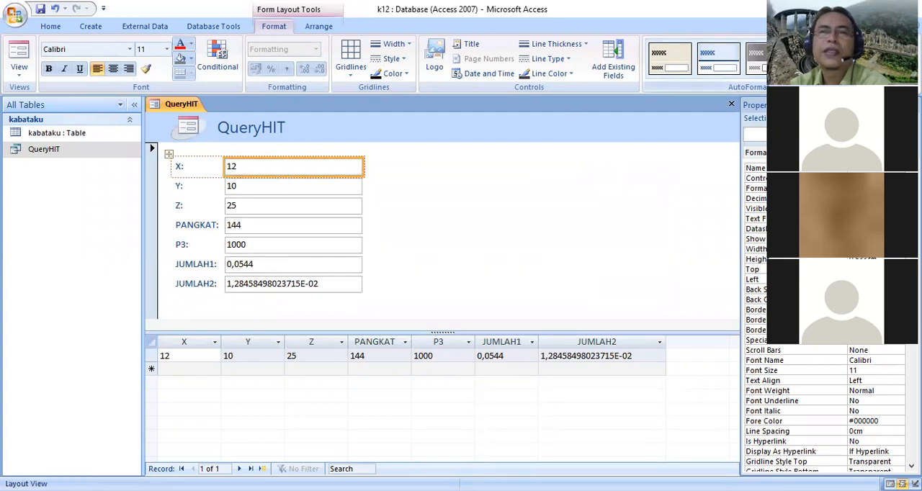
pyautogui.click(846, 73)
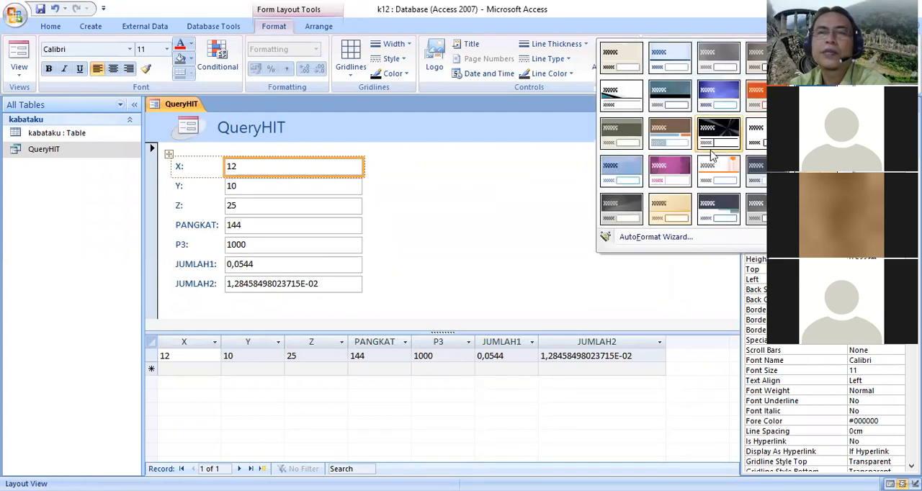
pyautogui.click(681, 177)
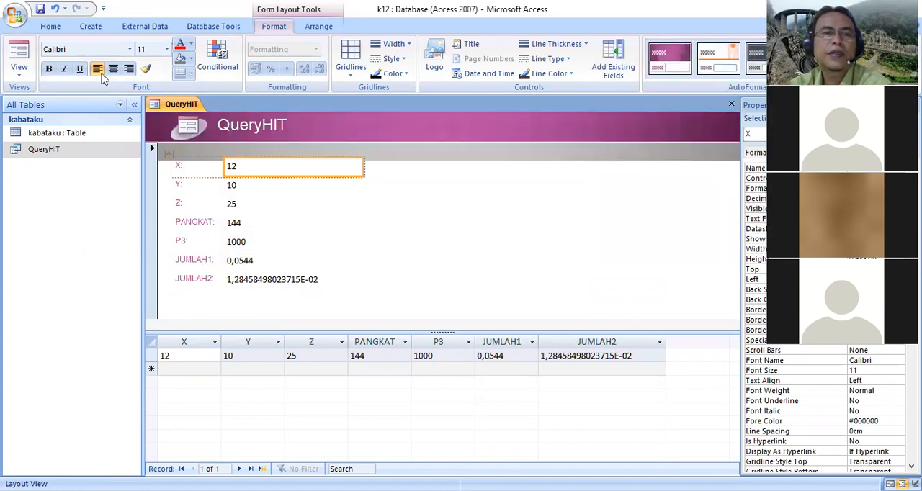
# Save the split form under the name QueryHIT and close it
pyautogui.click(40, 9)
pyautogui.click(455, 200)
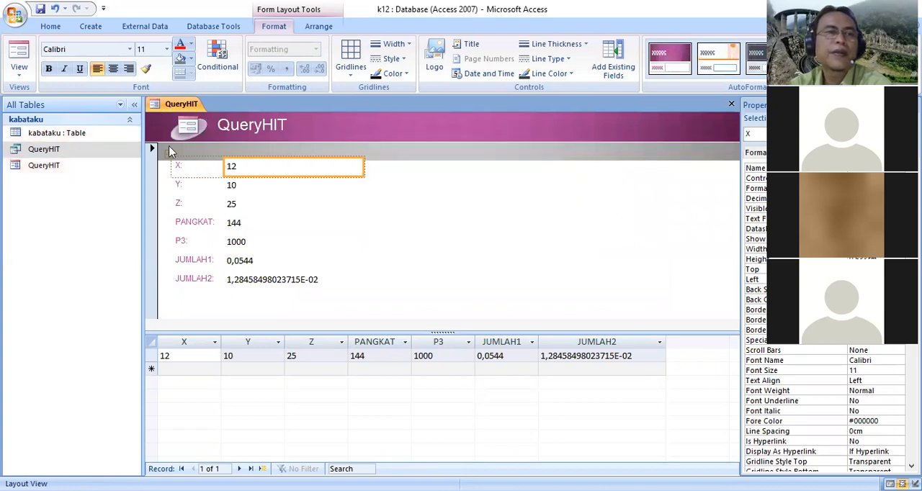
pyautogui.rightClick(190, 106)
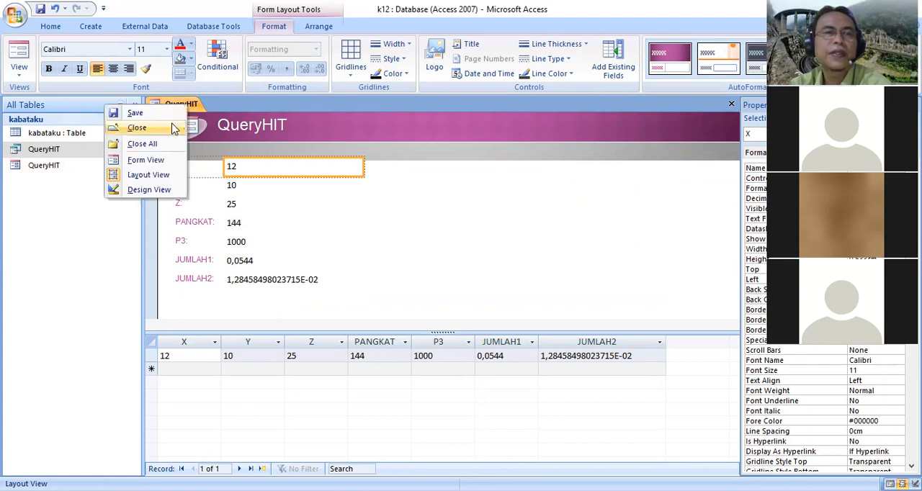
pyautogui.click(170, 125)
# Rename the QueryHIT form as FORM PROSES HITUNG
pyautogui.rightClick(57, 167)
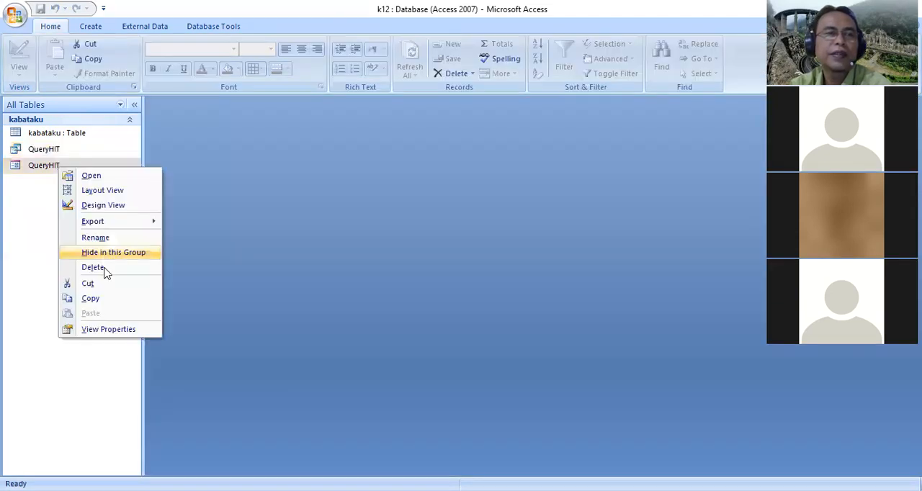
pyautogui.click(96, 238)
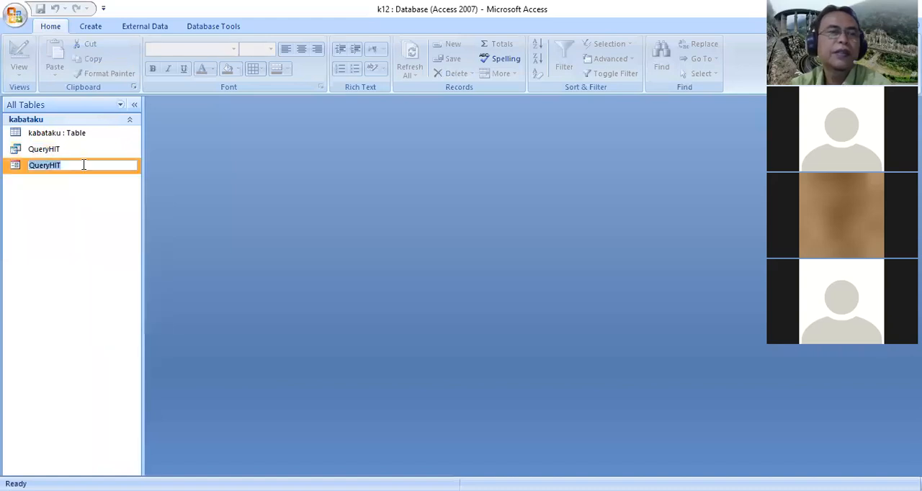
pyautogui.write('FO')
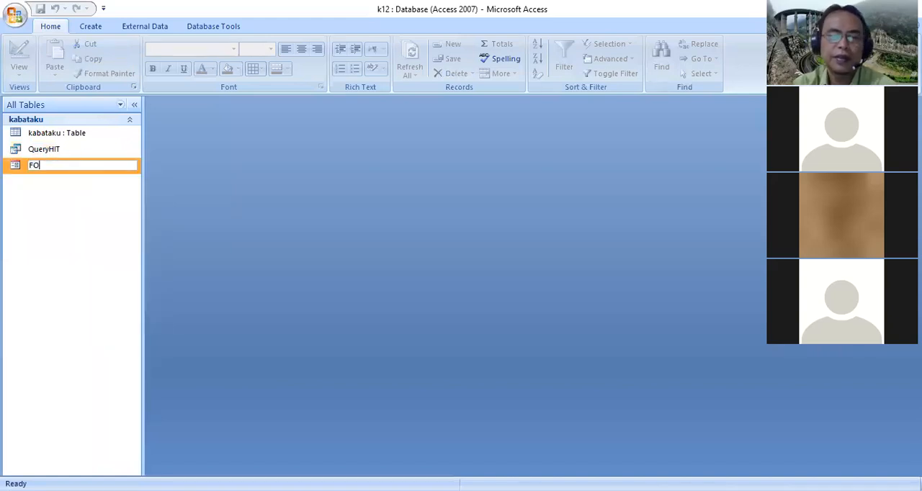
pyautogui.write('RM PROSES H')
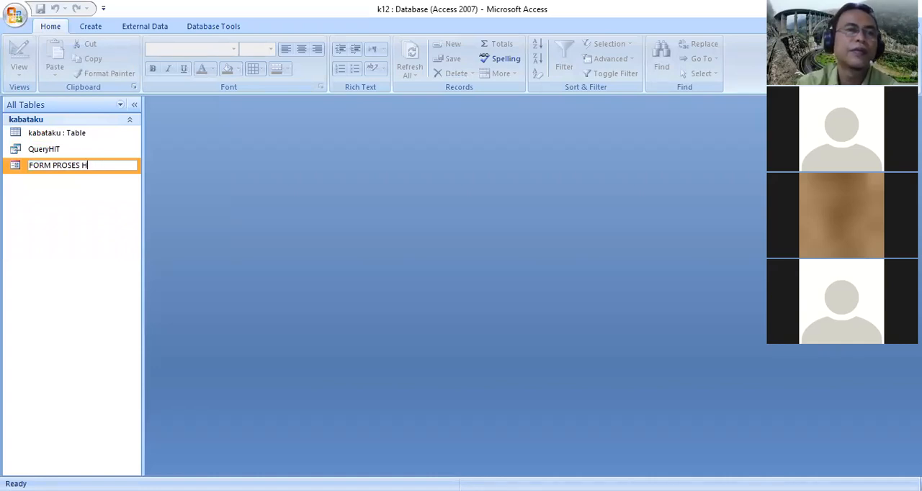
pyautogui.write('ITUNG')
pyautogui.click(59, 263)
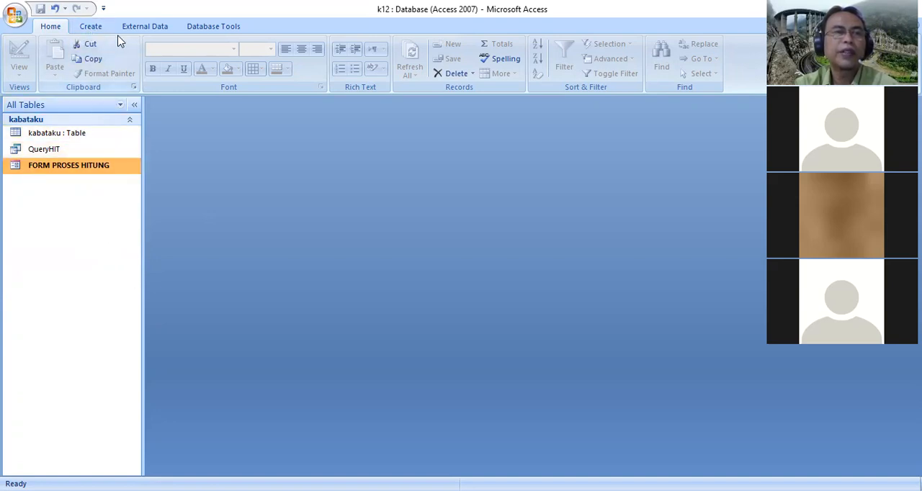
# Start a Report Wizard report based on QueryHIT and include all of the query's fields
pyautogui.click(90, 29)
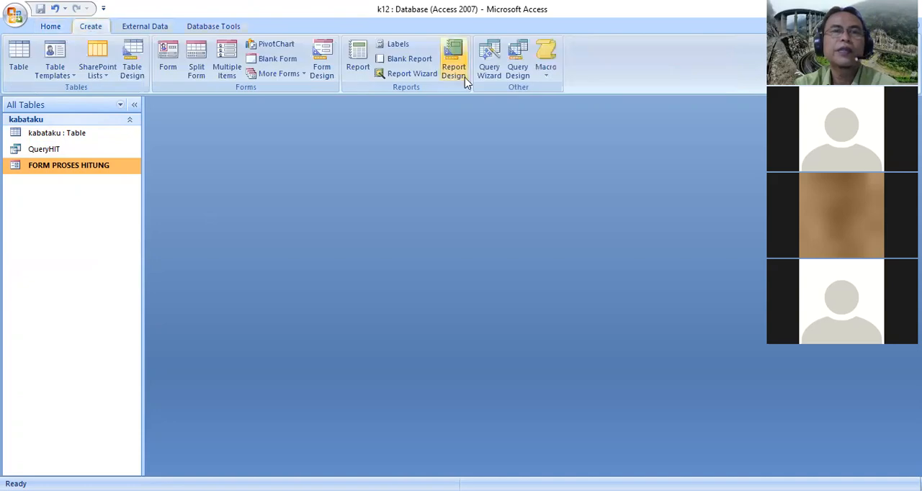
pyautogui.click(423, 75)
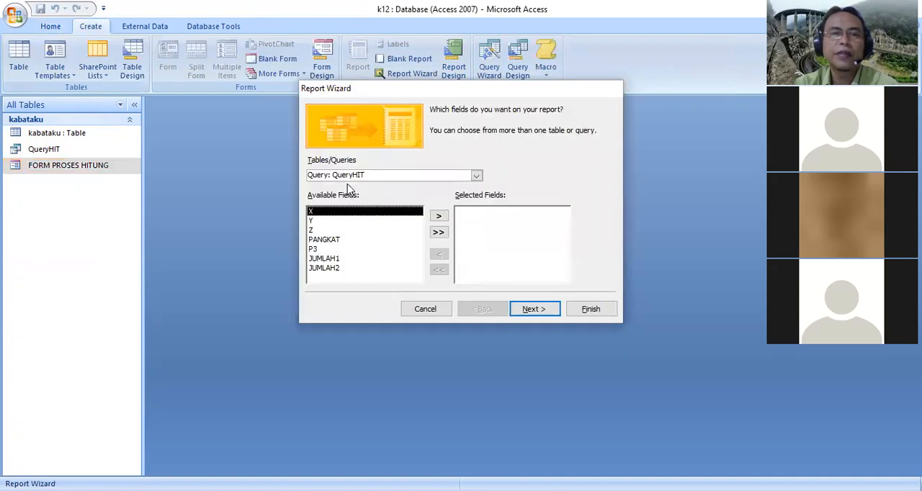
pyautogui.click(439, 233)
pyautogui.click(530, 309)
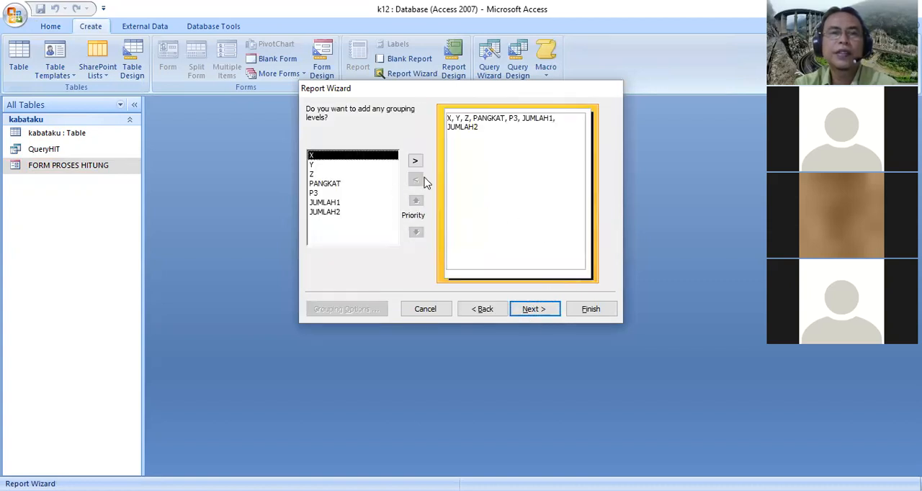
# Leave the report without grouping or sorting, and accept the Tabular layout, Portrait orientation and Paper style
pyautogui.click(532, 311)
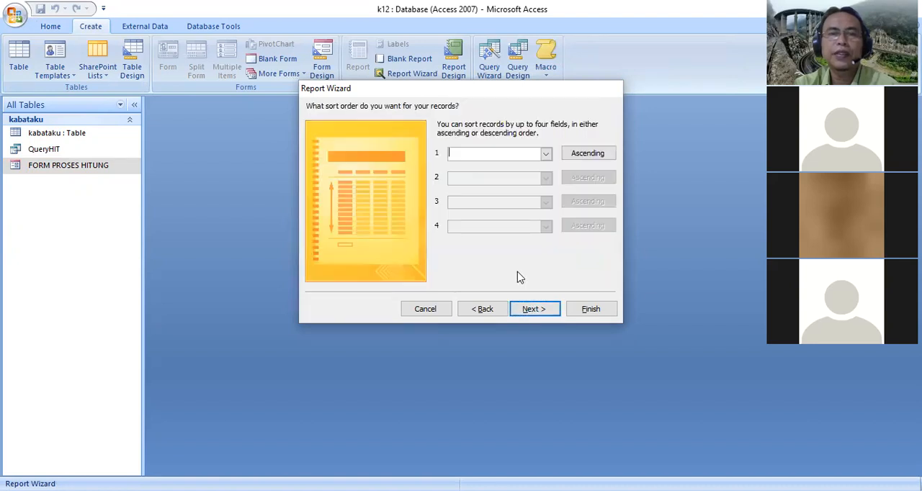
pyautogui.click(539, 310)
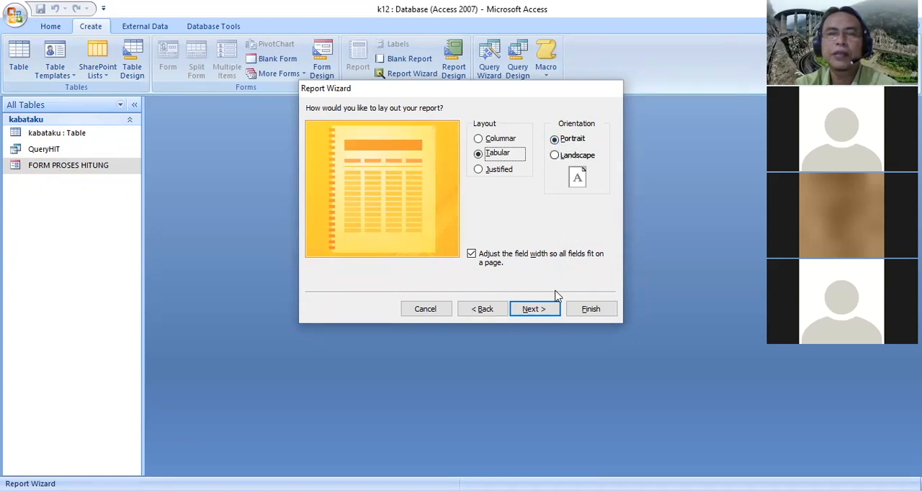
pyautogui.click(538, 312)
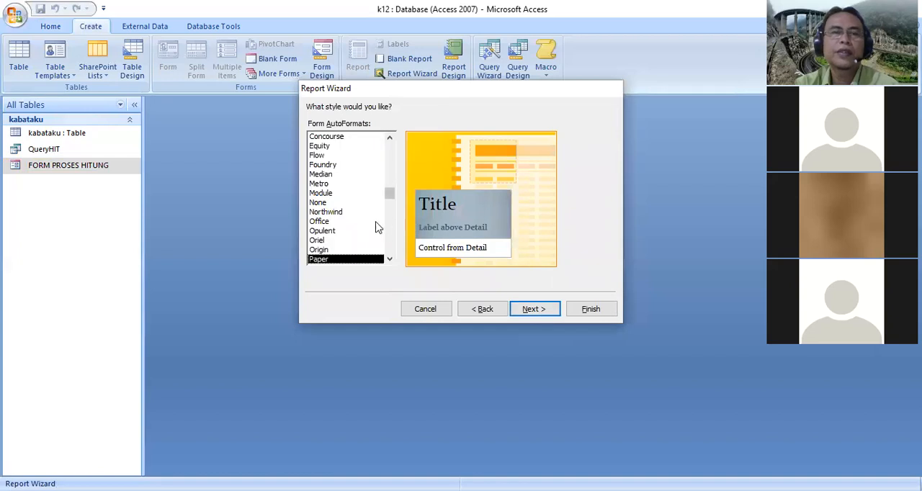
pyautogui.click(536, 314)
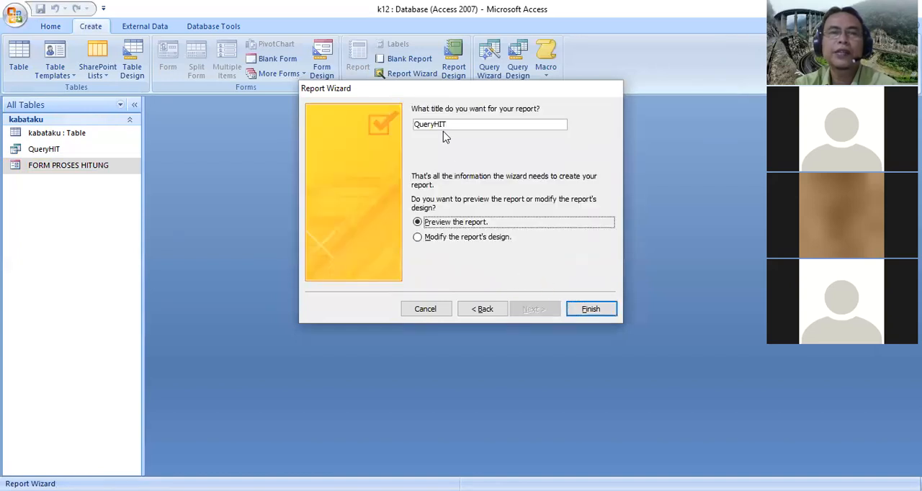
# Title the report REKAP HITUNGAN and finish the wizard with the report preview
pyautogui.doubleClick(454, 125)
pyautogui.write('REKAP HITUNGAN')
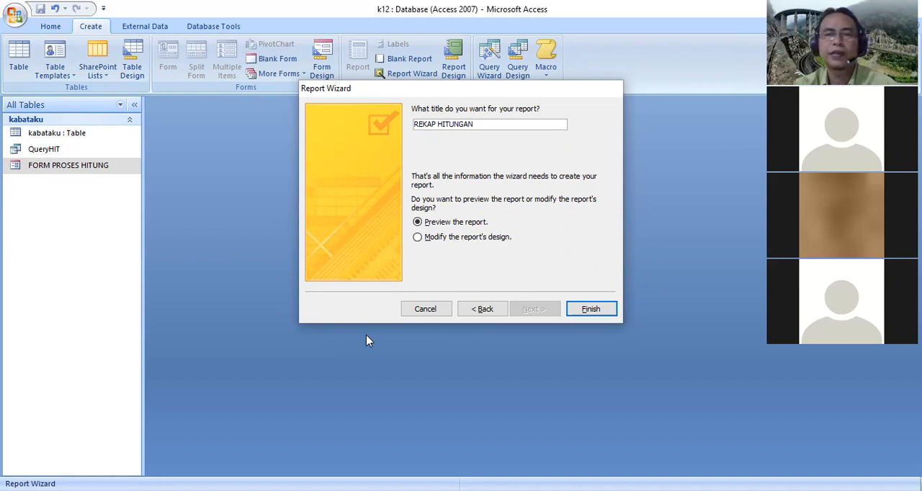
pyautogui.click(574, 314)
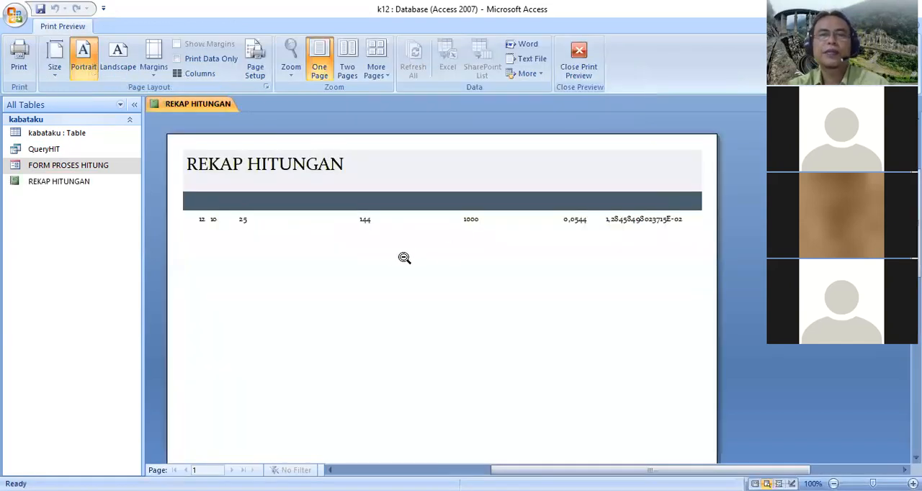
# Switch the REKAP HITUNGAN report from print preview to Design View
pyautogui.rightClick(227, 106)
pyautogui.click(184, 189)
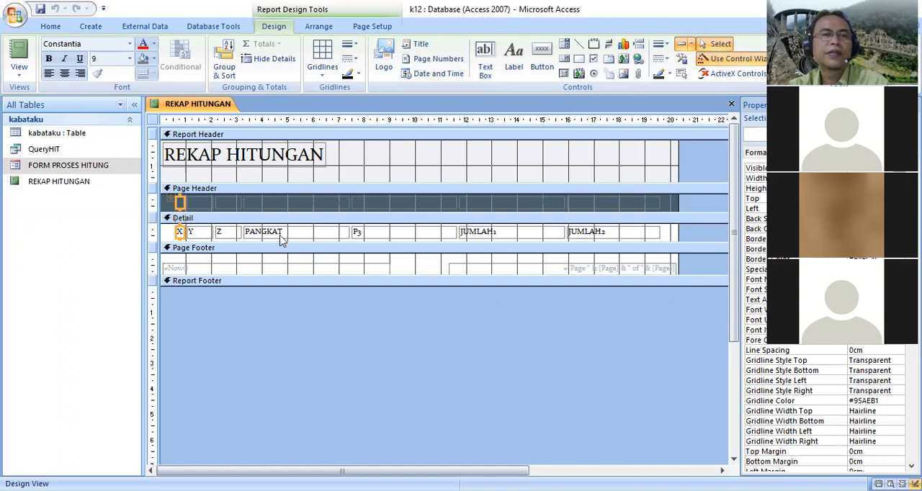
# Narrow the P3 and PANGKAT columns in the report's Detail section
pyautogui.click(182, 234)
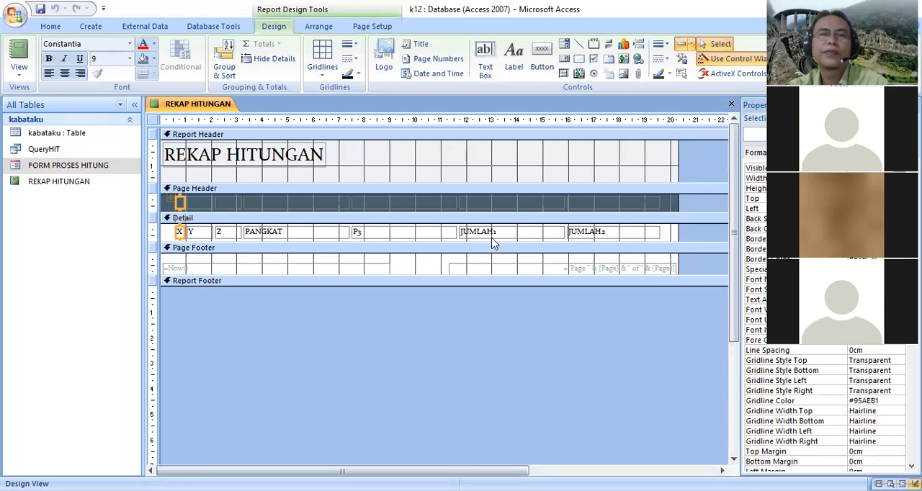
pyautogui.click(423, 231)
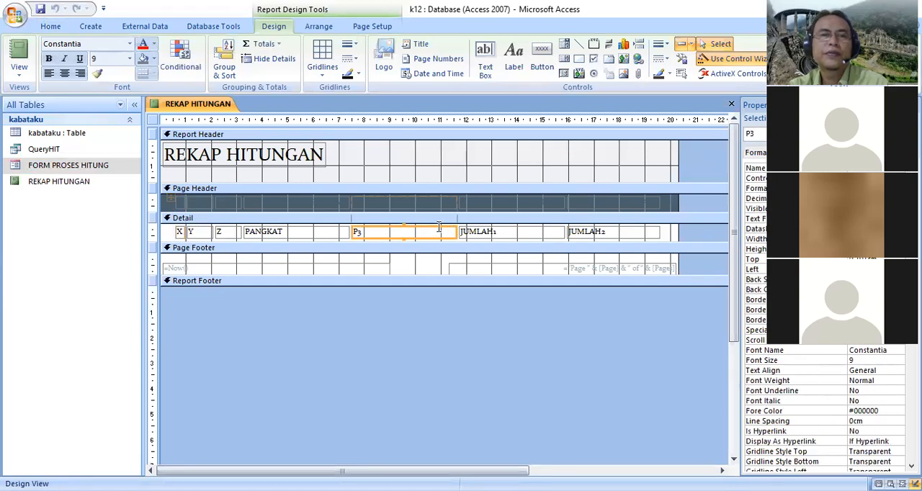
pyautogui.moveTo(455, 231); pyautogui.dragTo(304, 231)
pyautogui.click(343, 230)
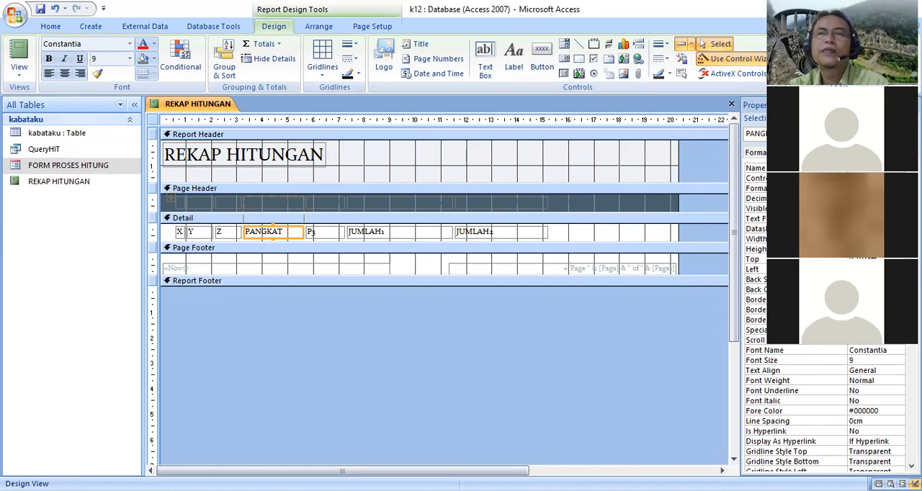
# Switch the report to Layout View and apply the olive-grey AutoFormat style that uses the Rockwell font
pyautogui.rightClick(205, 104)
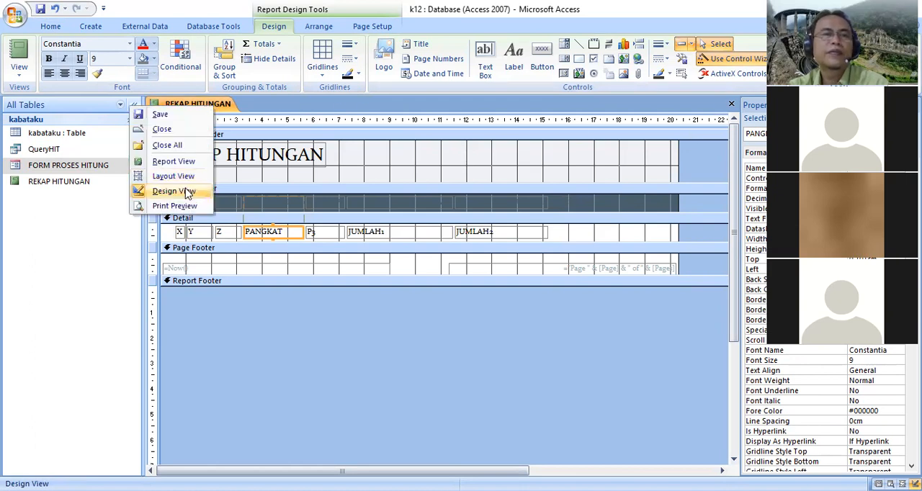
pyautogui.click(186, 192)
pyautogui.rightClick(209, 100)
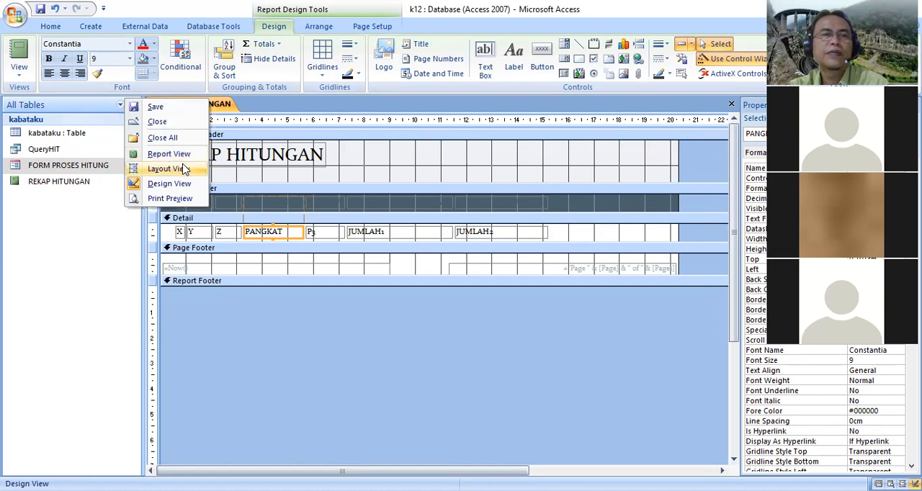
pyautogui.click(181, 168)
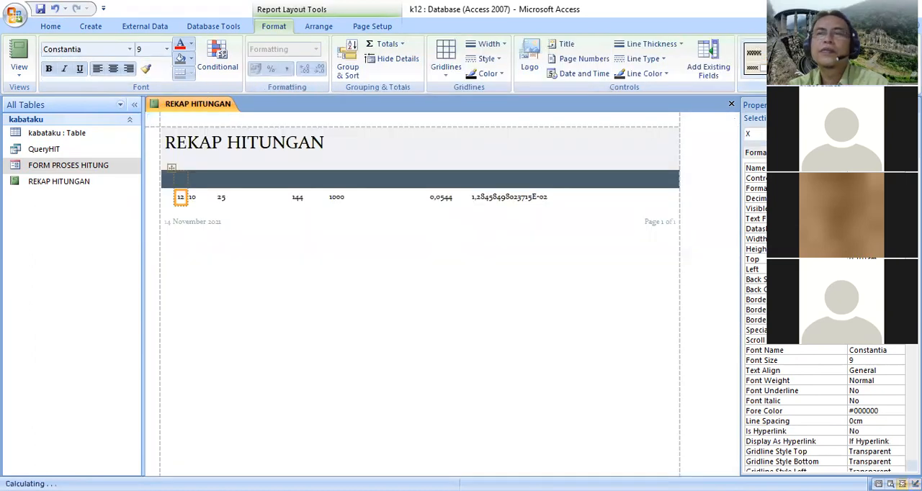
pyautogui.click(757, 61)
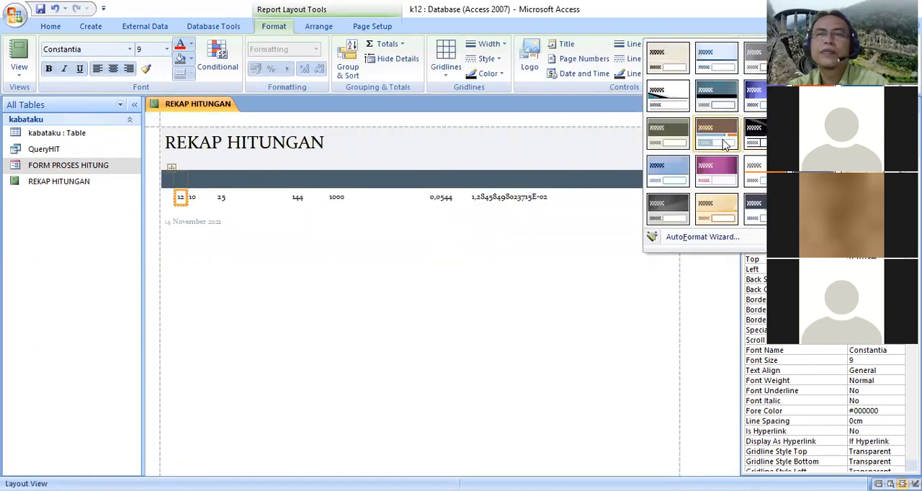
pyautogui.click(685, 146)
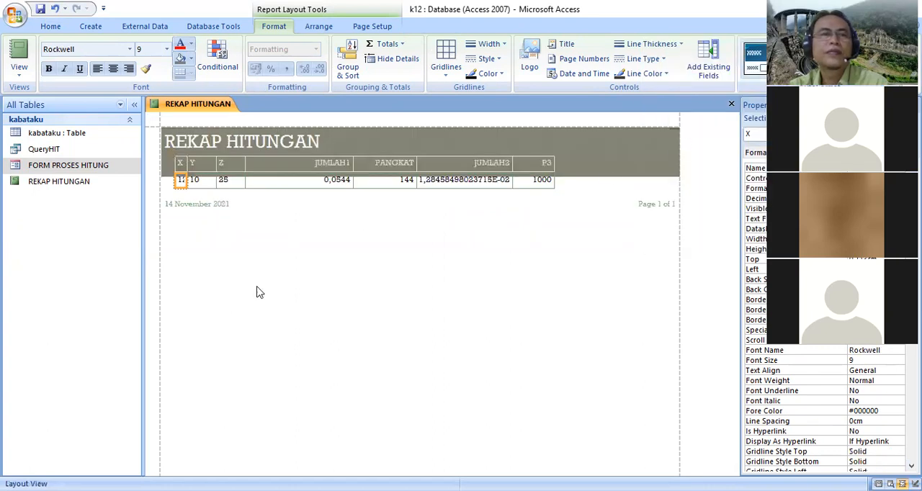
# Widen the X column so its value fits, and narrow the JUMLAH1 and PANGKAT columns
pyautogui.click(181, 164)
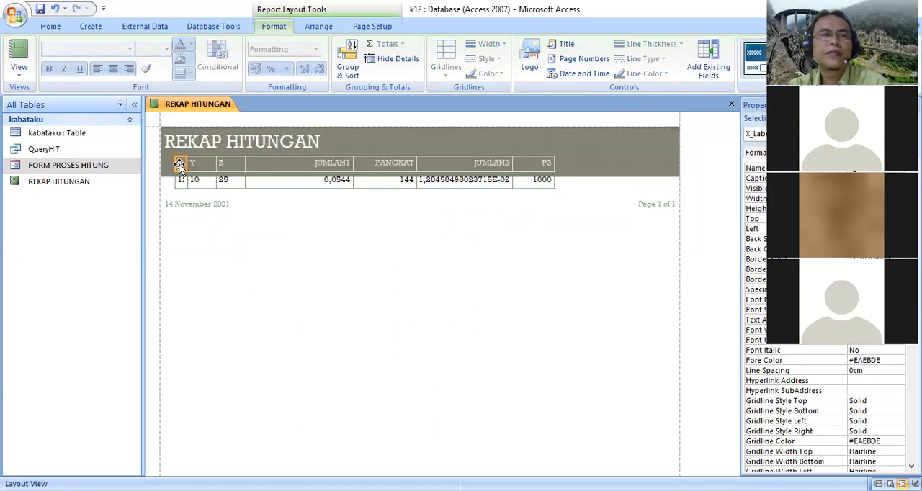
pyautogui.moveTo(187, 164); pyautogui.dragTo(202, 166)
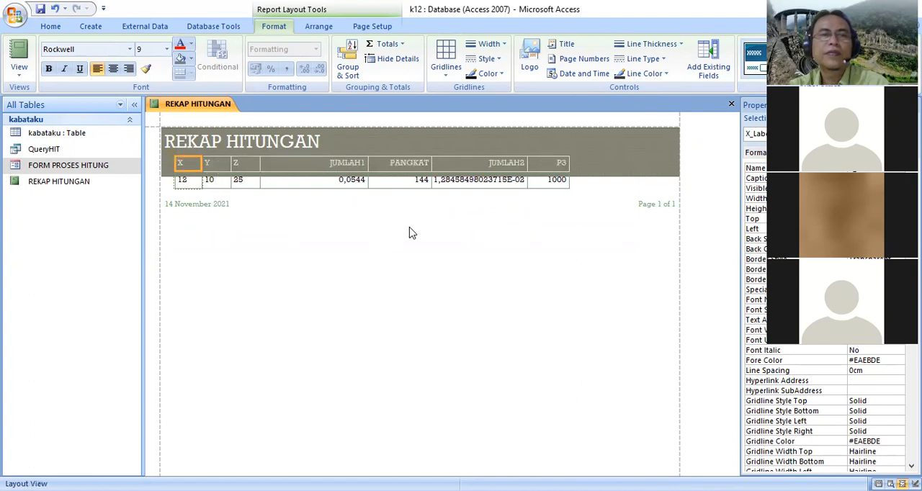
pyautogui.click(308, 164)
pyautogui.moveTo(367, 163); pyautogui.dragTo(337, 164)
pyautogui.click(393, 165)
pyautogui.moveTo(399, 164); pyautogui.dragTo(393, 165)
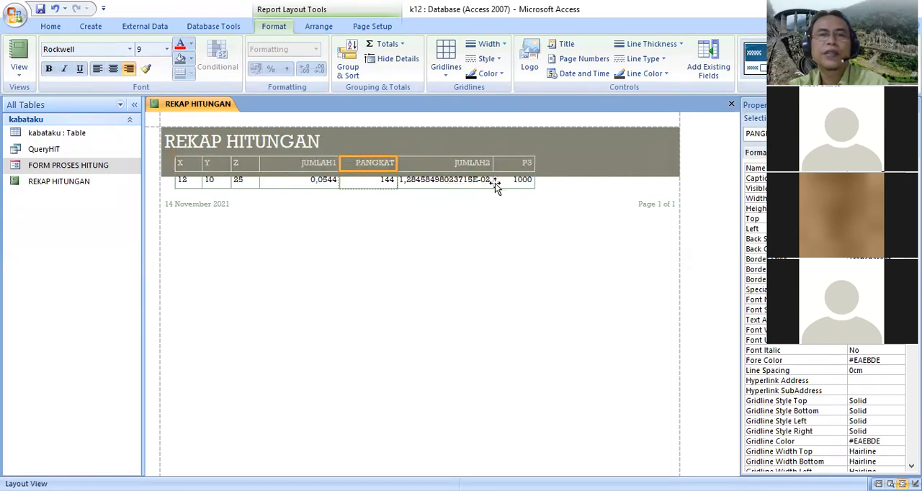
# Save the REKAP HITUNGAN report and close it
pyautogui.rightClick(213, 108)
pyautogui.click(164, 115)
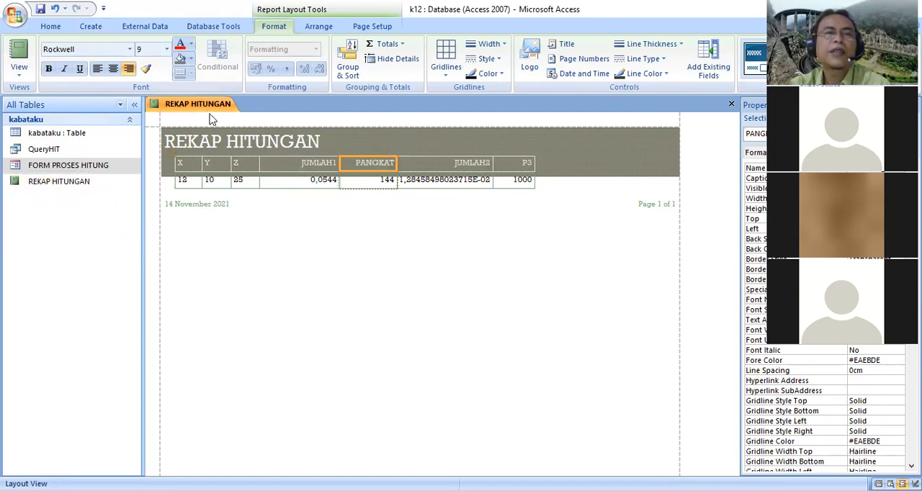
pyautogui.rightClick(152, 106)
pyautogui.click(179, 127)
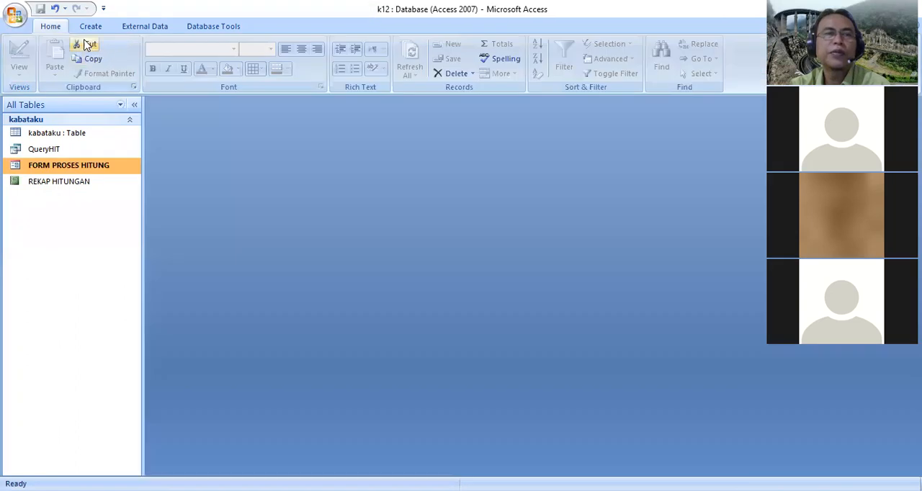
# Create a new macro with an OpenTable action that opens the kabataku table
pyautogui.click(91, 27)
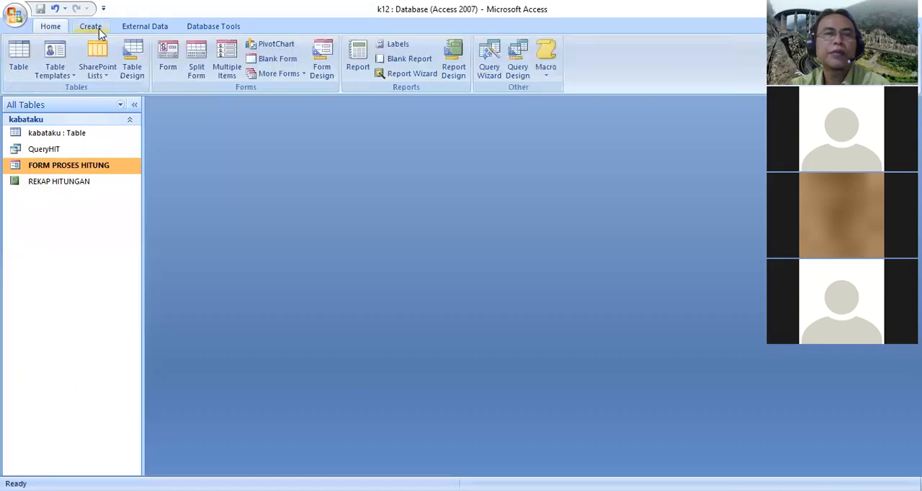
pyautogui.click(548, 81)
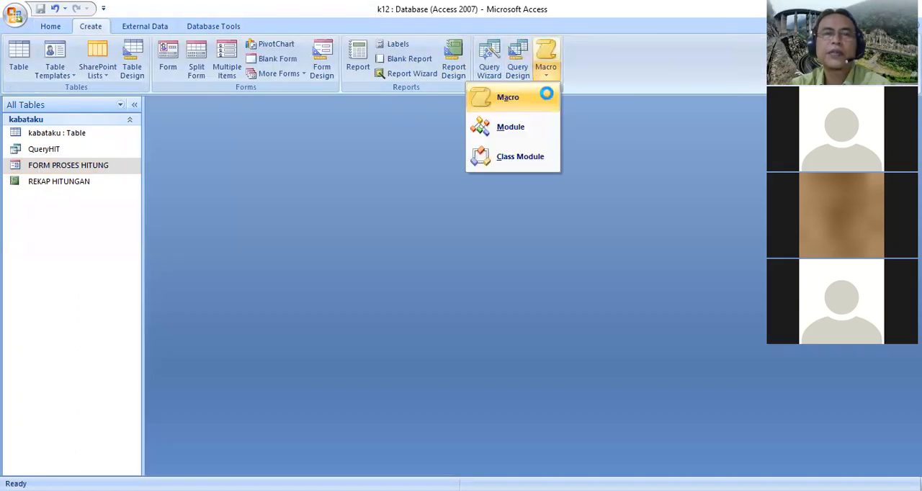
pyautogui.click(504, 95)
pyautogui.click(267, 134)
pyautogui.write('onError')
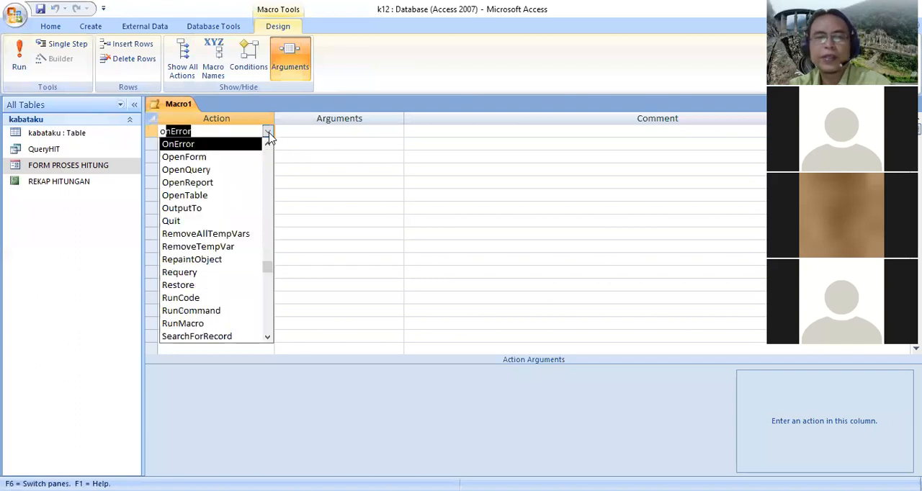
pyautogui.click(232, 182)
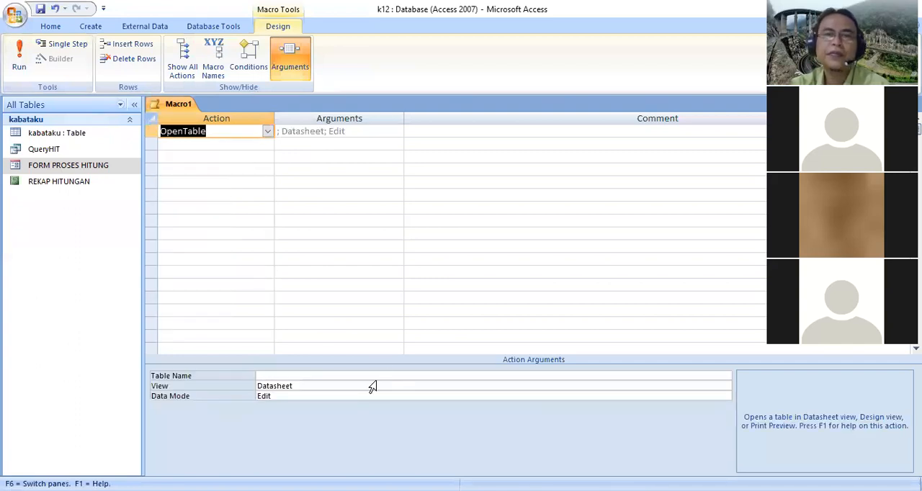
pyautogui.click(726, 376)
pyautogui.click(305, 387)
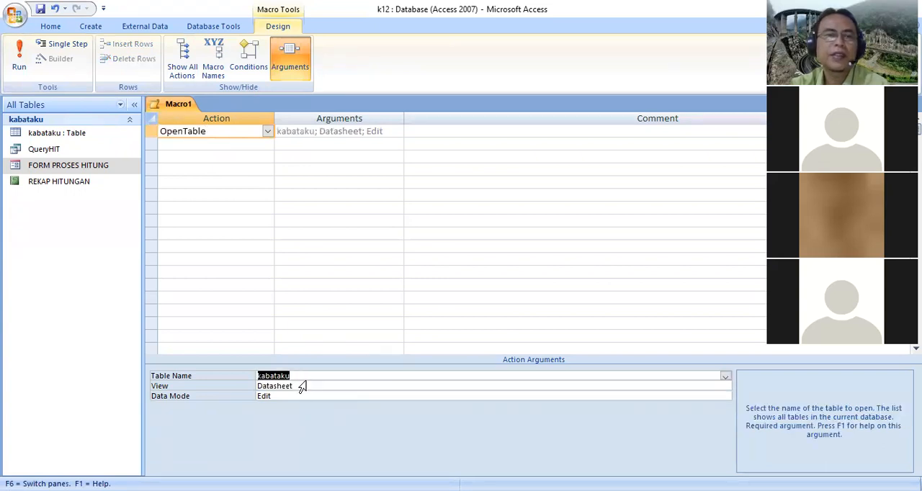
# Save the table-opening macro as MT Tabel
pyautogui.click(41, 8)
pyautogui.write('MT Tabel')
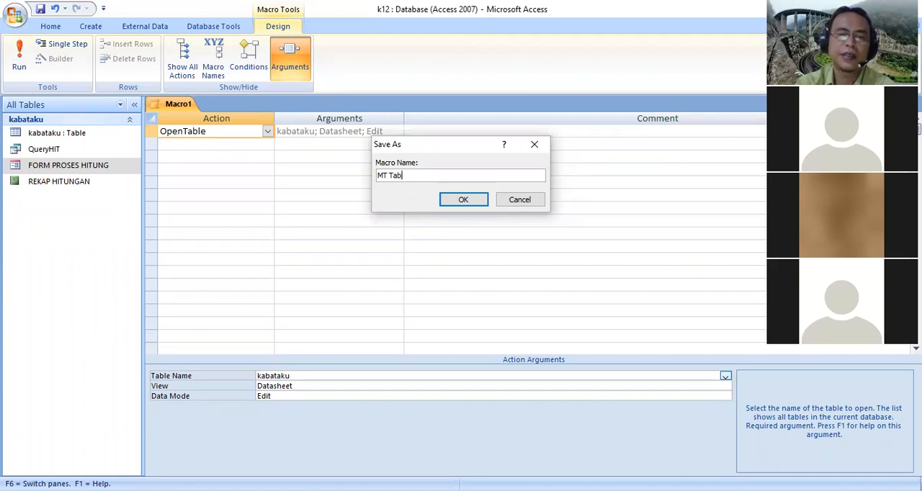
pyautogui.click(468, 202)
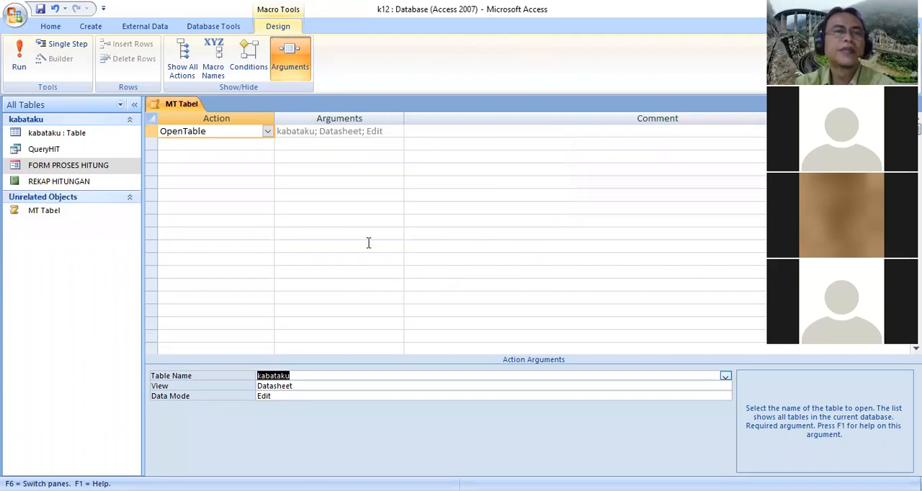
# Create another macro with an OpenForm action that opens FORM PROSES HITUNG
pyautogui.click(90, 26)
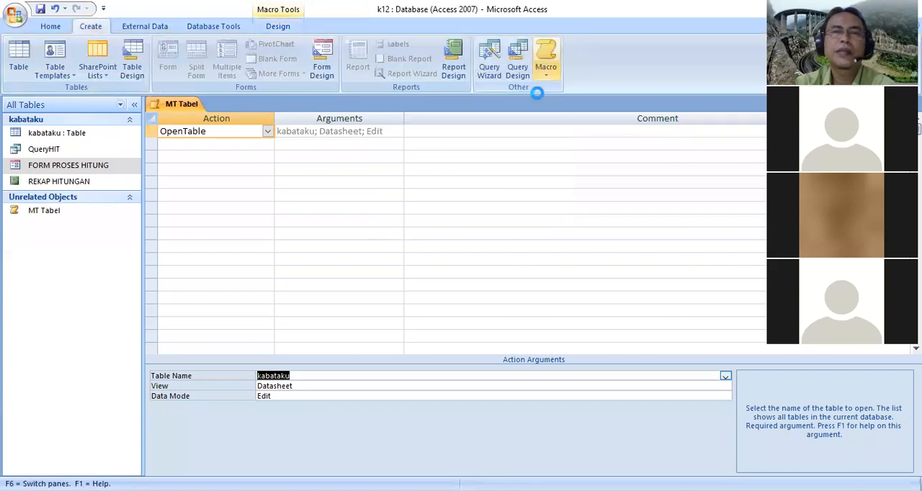
pyautogui.click(547, 69)
pyautogui.click(266, 133)
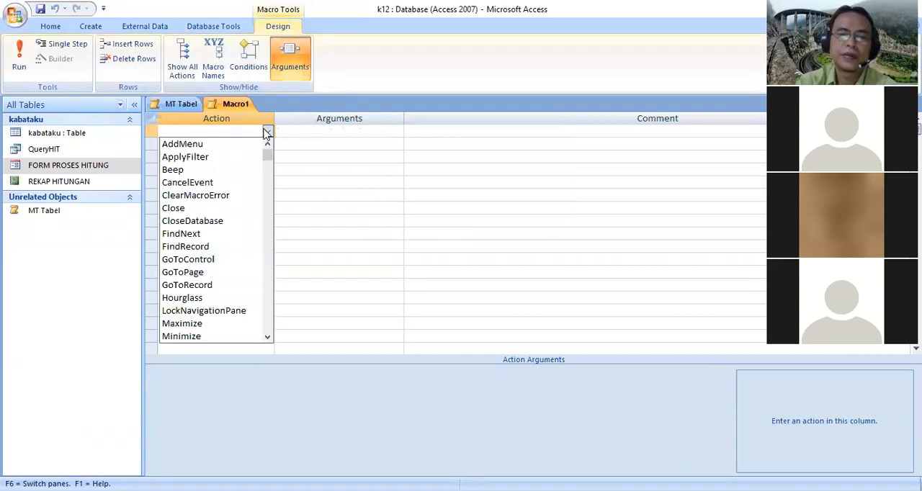
pyautogui.write('openForm')
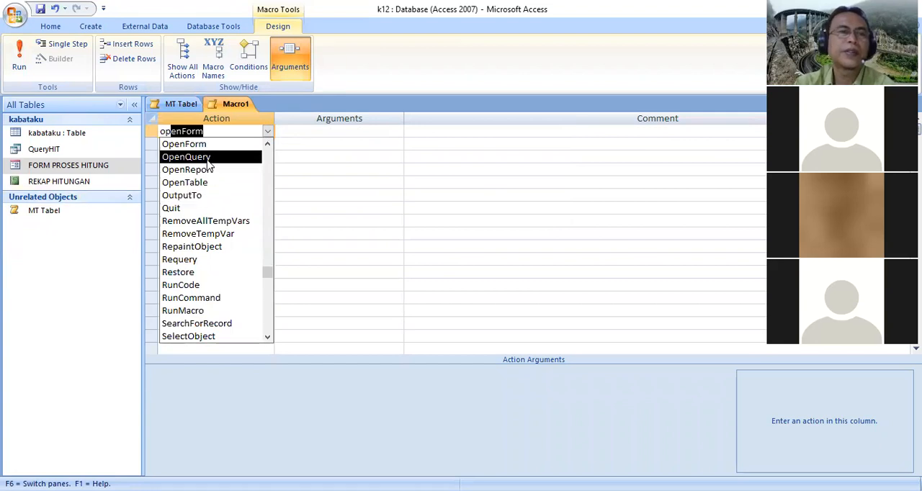
pyautogui.click(185, 144)
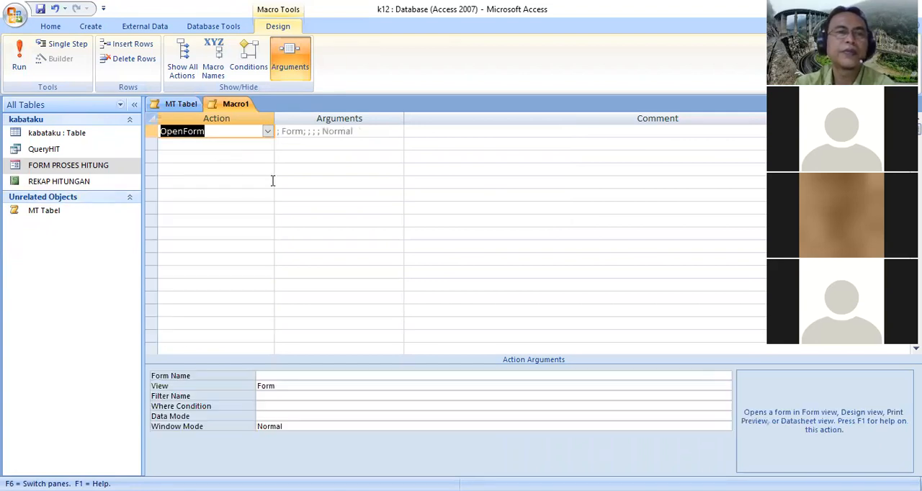
pyautogui.click(303, 374)
pyautogui.click(726, 375)
pyautogui.click(336, 387)
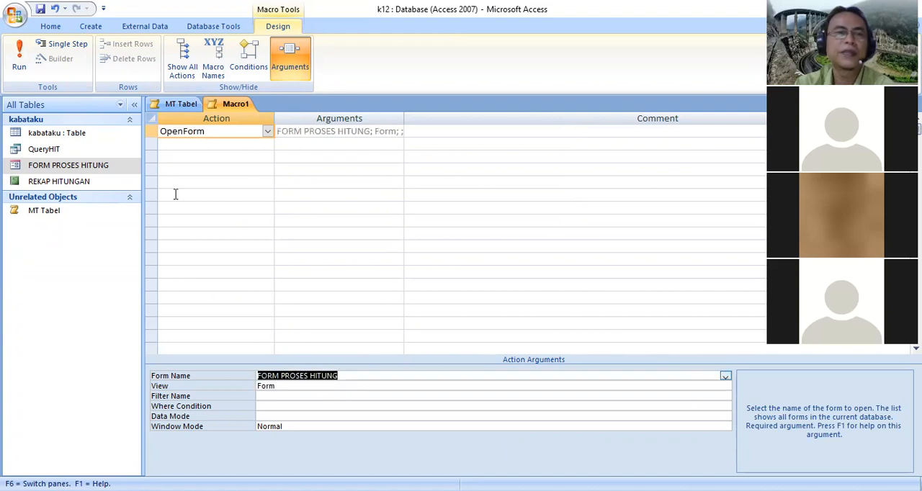
# Save the form-opening macro as MF HITUNG
pyautogui.click(40, 9)
pyautogui.write('MF HITUNG')
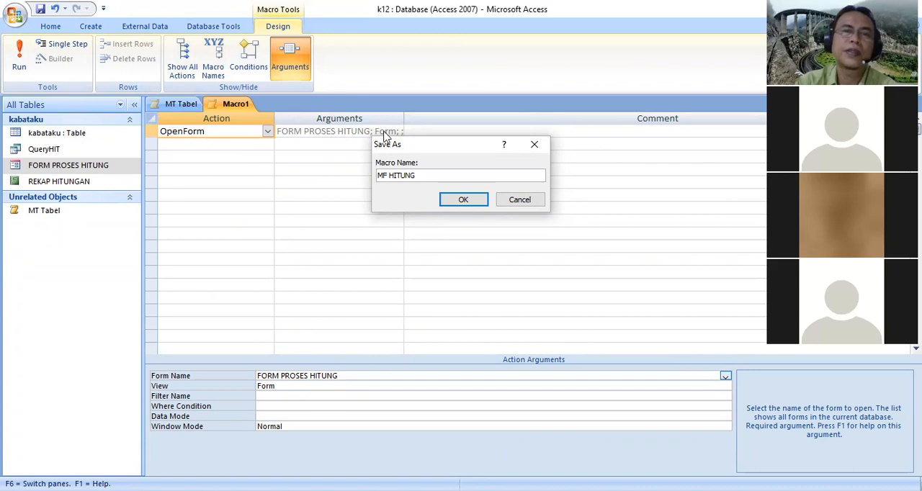
pyautogui.click(464, 199)
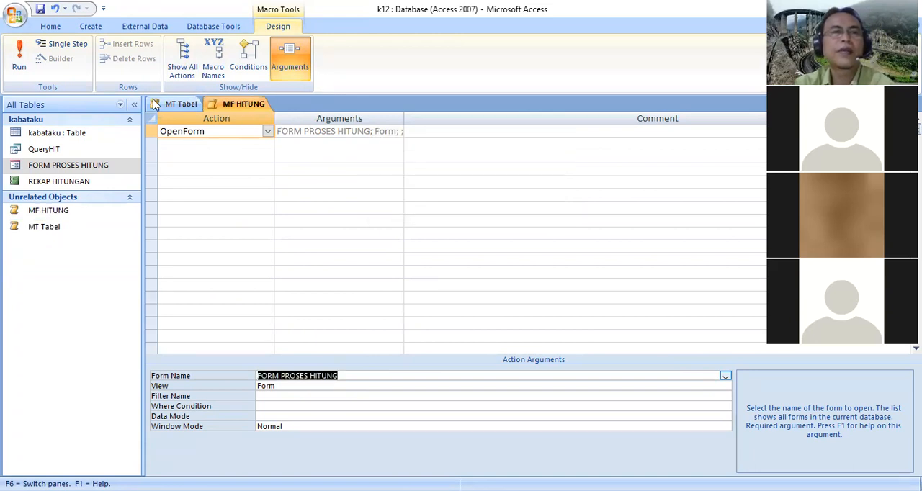
# Create a third macro with an OpenQuery action that opens QueryHIT
pyautogui.click(90, 27)
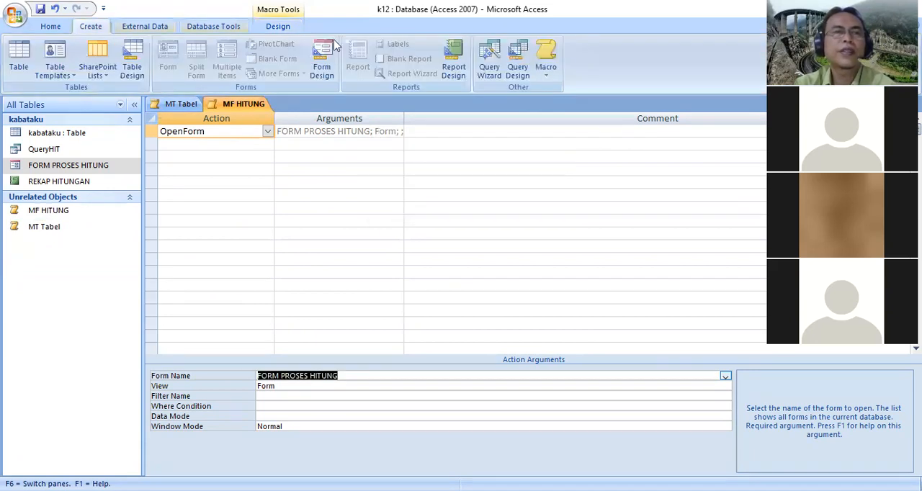
pyautogui.click(541, 72)
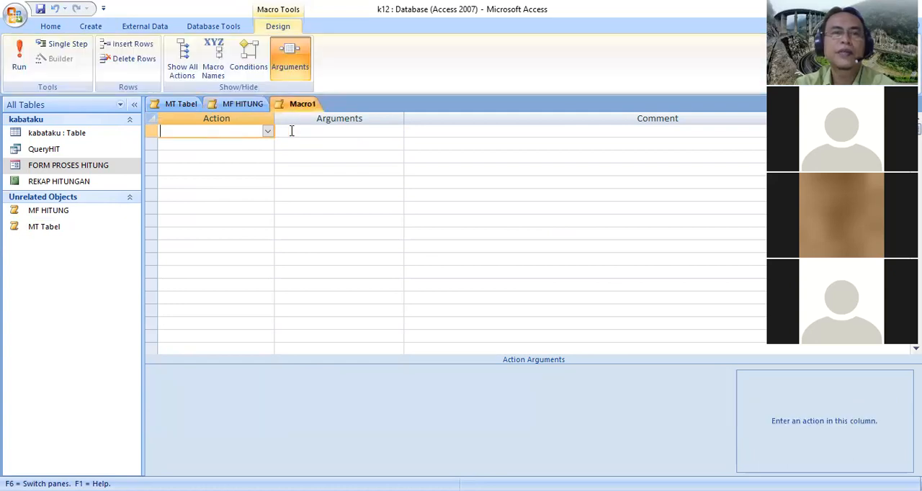
pyautogui.click(267, 132)
pyautogui.write('openForm')
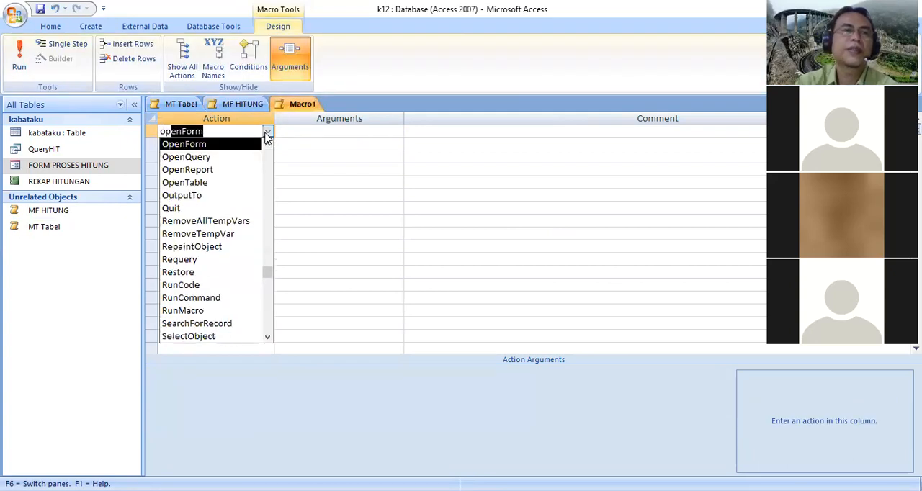
pyautogui.click(216, 169)
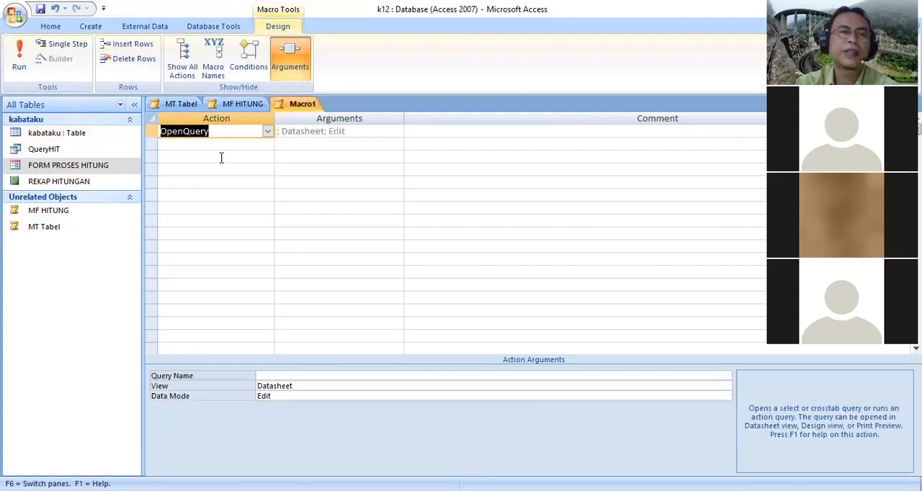
pyautogui.click(306, 379)
pyautogui.click(725, 376)
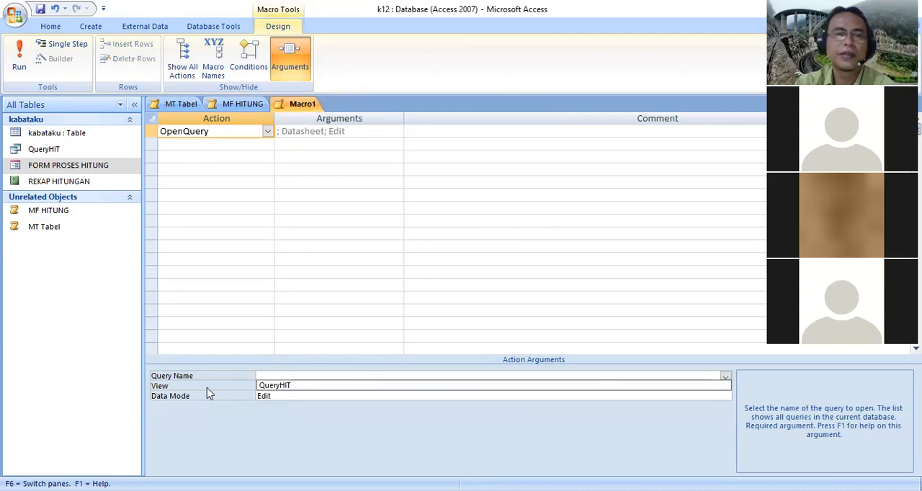
pyautogui.click(281, 385)
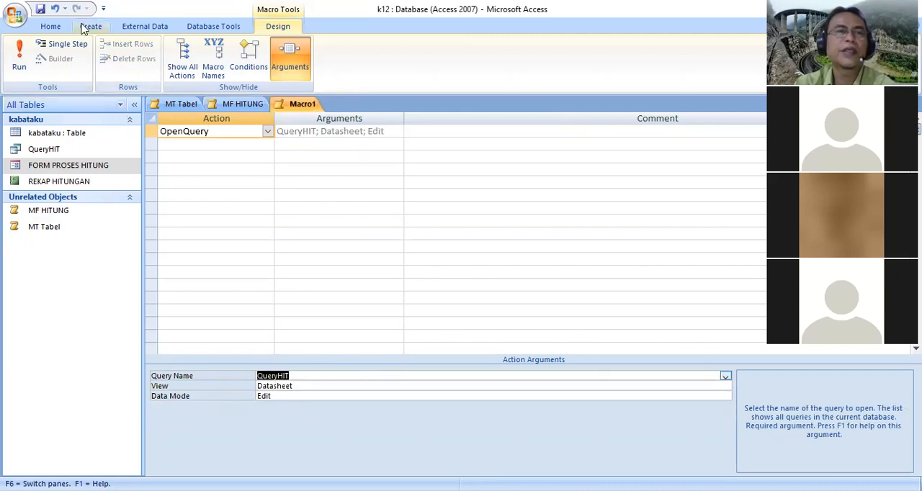
# Start saving the query-opening macro under a name beginning with M
pyautogui.click(41, 9)
pyautogui.write('MQ PROSES SQL VIEW')
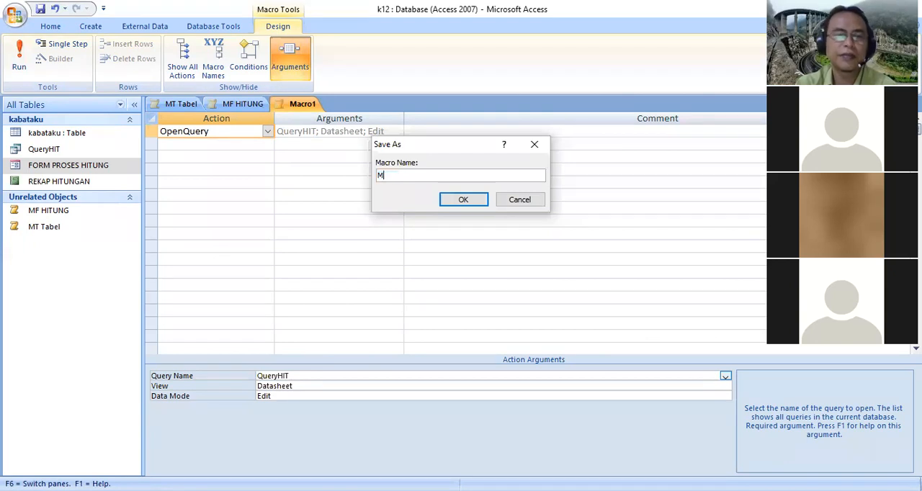
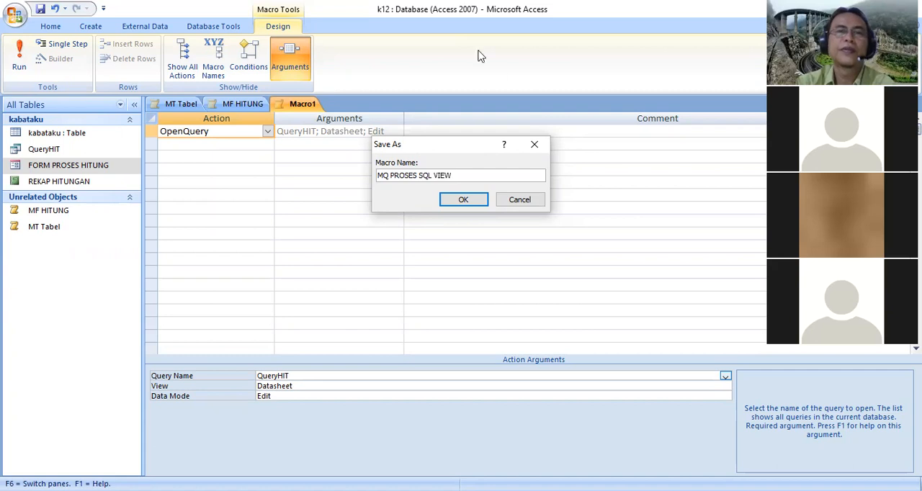
# Save the query-opening macro as MQ PROSES SQL VIEW
pyautogui.click(467, 204)
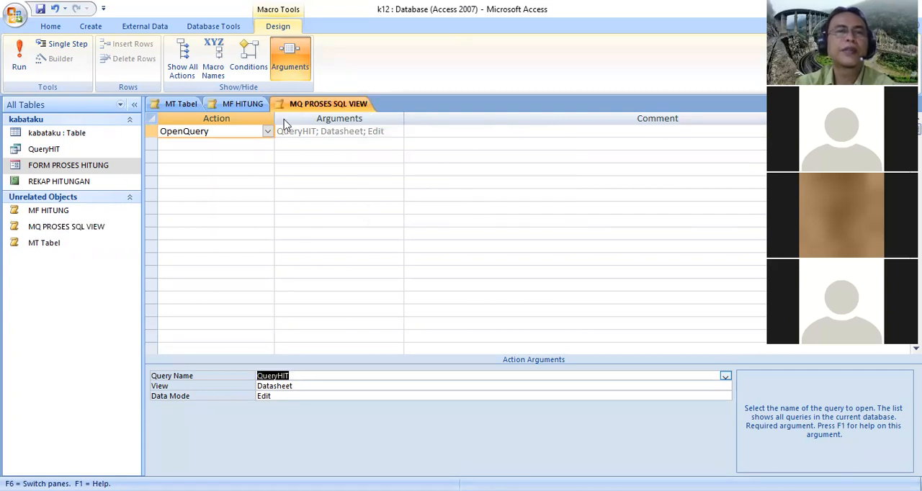
# Create a fourth macro with an OpenReport action that opens the REKAP HITUNGAN report
pyautogui.click(94, 28)
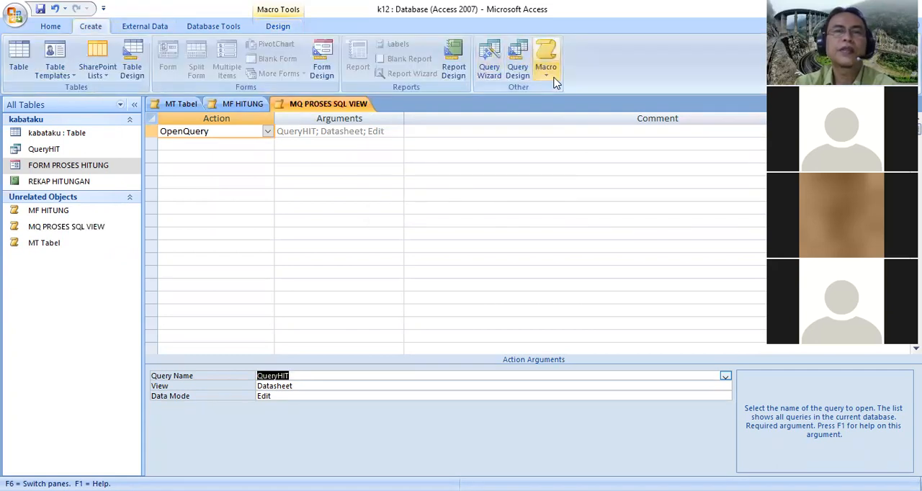
pyautogui.click(546, 56)
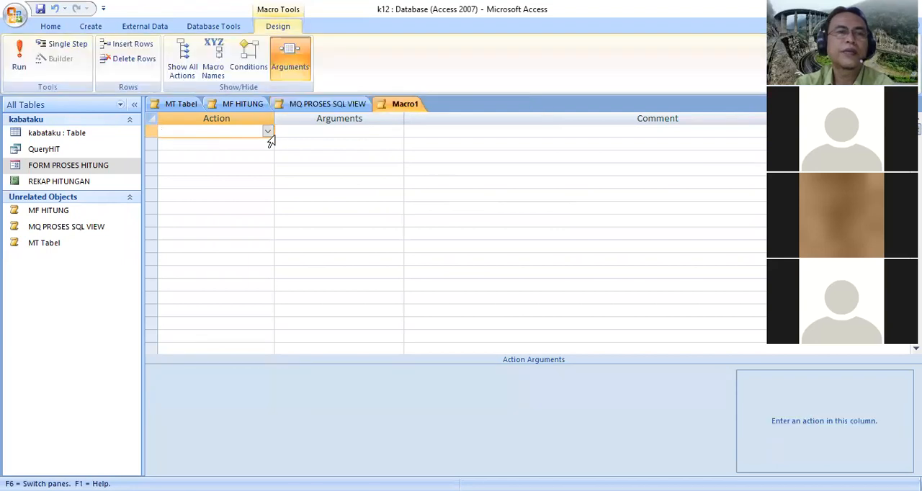
pyautogui.click(266, 133)
pyautogui.write('openForm')
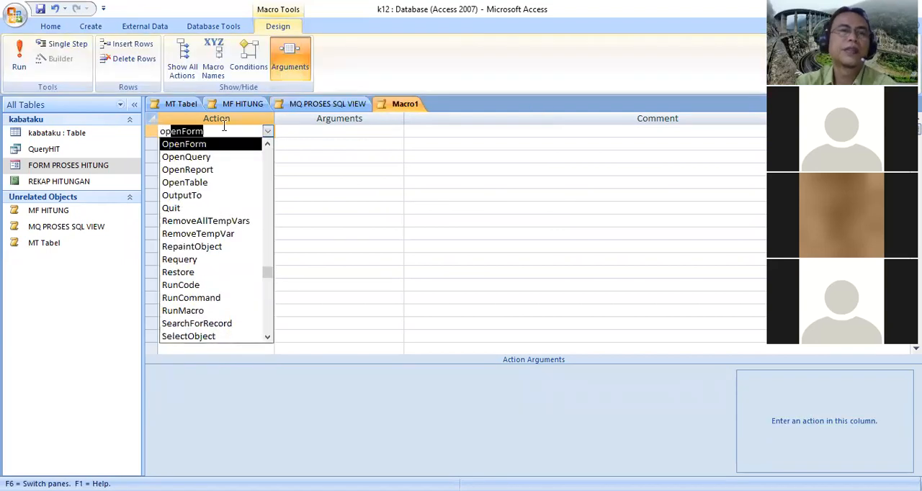
pyautogui.click(211, 171)
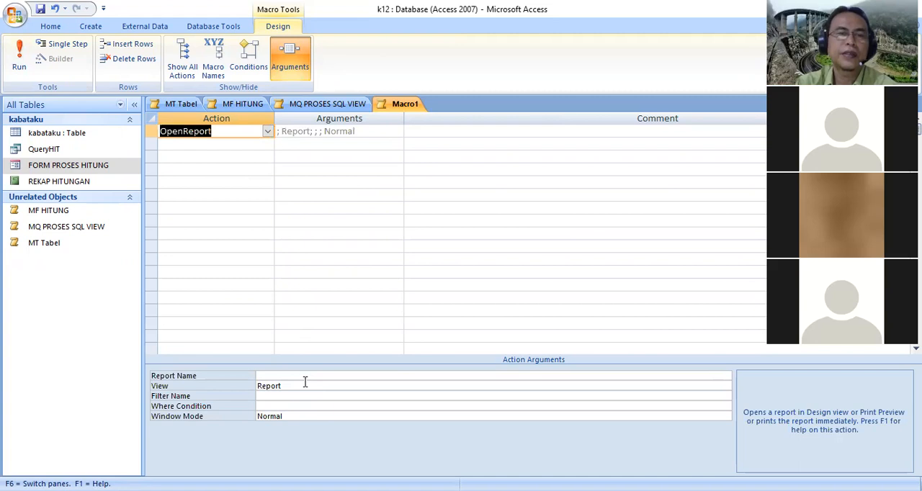
pyautogui.click(433, 376)
pyautogui.click(725, 376)
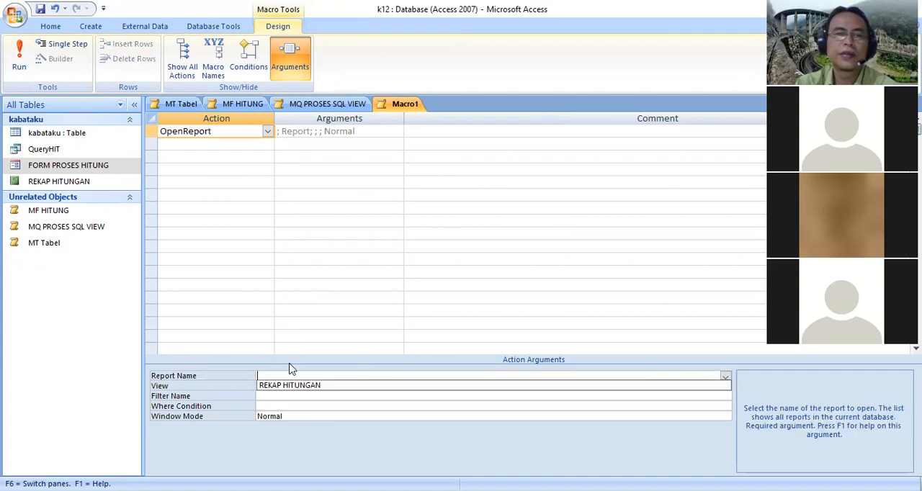
pyautogui.click(314, 386)
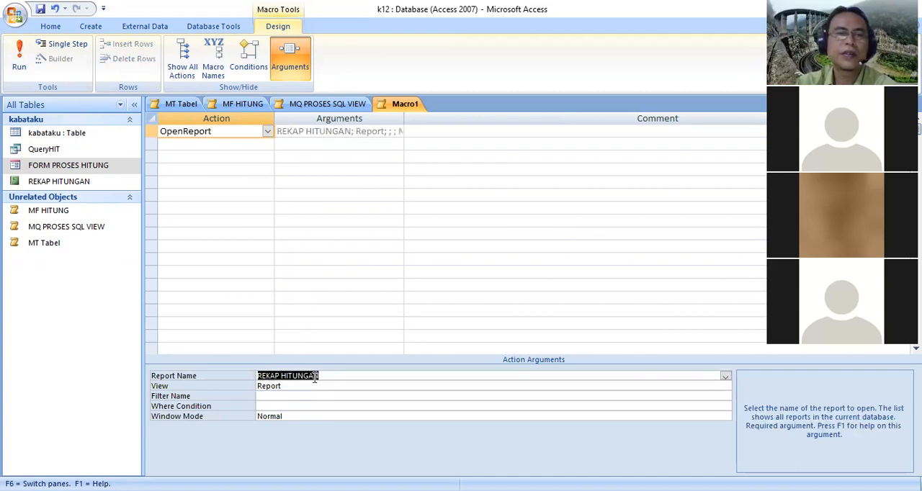
# Save the report-opening macro as MR REKAP HITUNGAN and close all open macros
pyautogui.click(41, 15)
pyautogui.write('MR REKAP HITUNGAN')
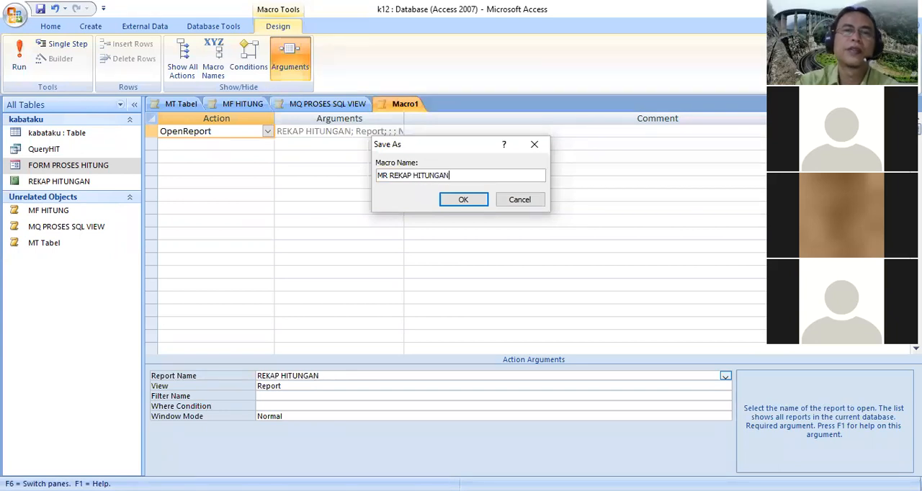
pyautogui.click(463, 200)
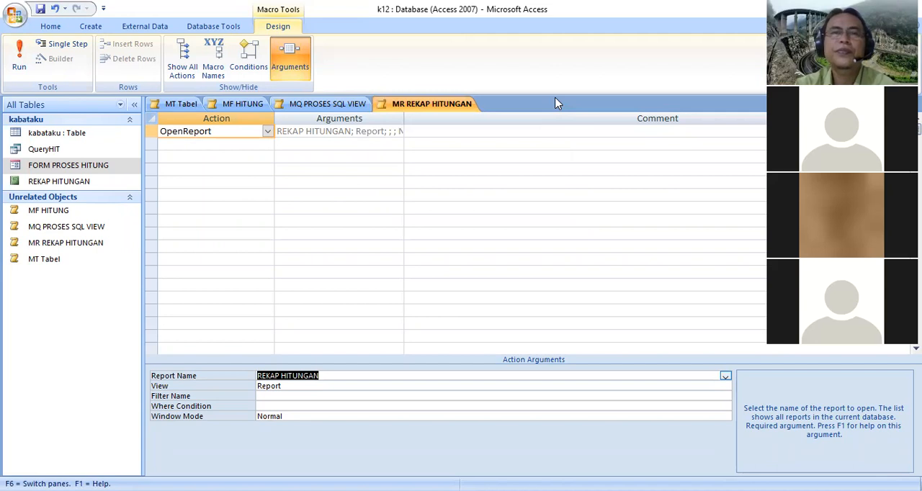
pyautogui.rightClick(411, 108)
pyautogui.click(382, 144)
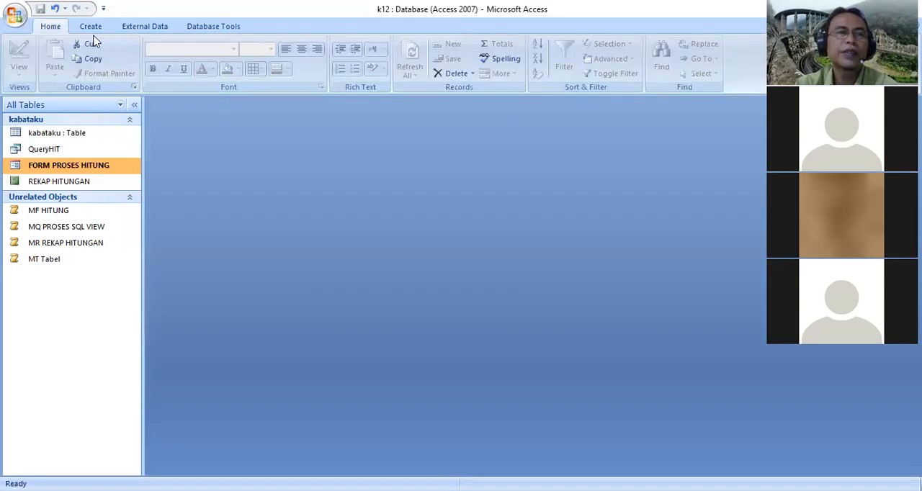
pyautogui.click(91, 26)
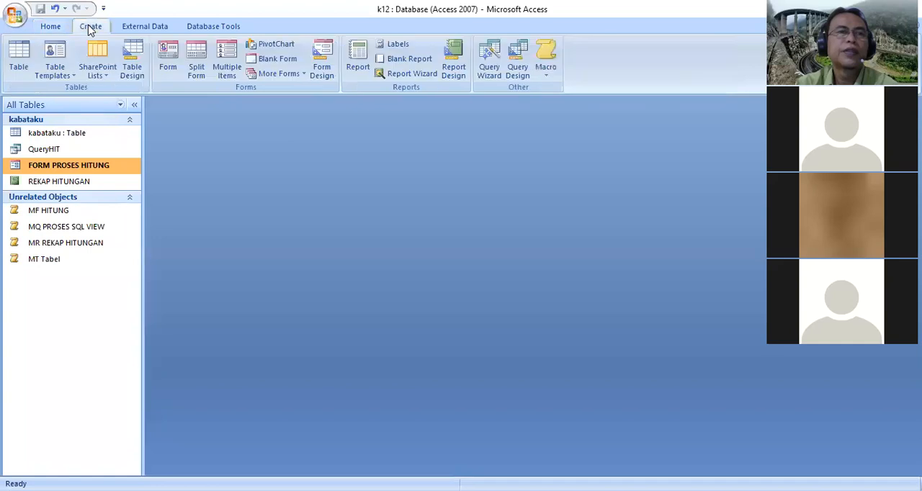
pyautogui.click(407, 74)
pyautogui.click(427, 310)
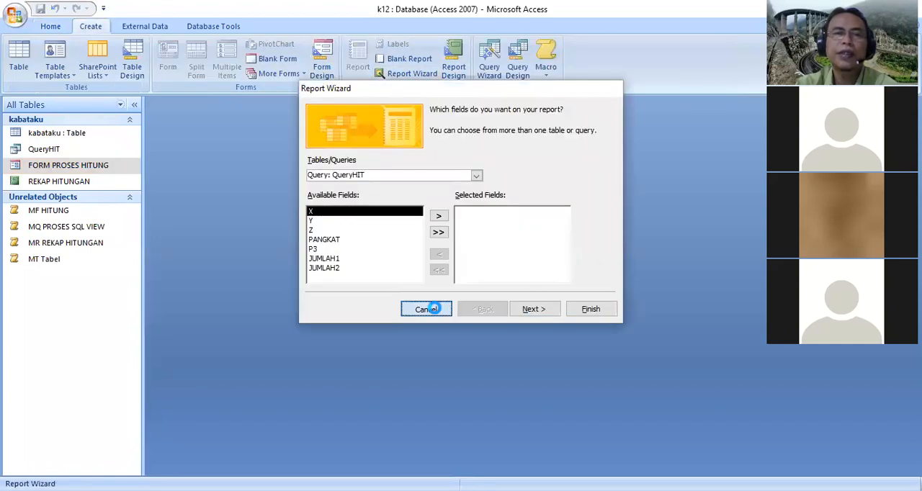
# Create a switchboard for the database with Switchboard Manager and open the Main Switchboard page for editing
pyautogui.click(210, 29)
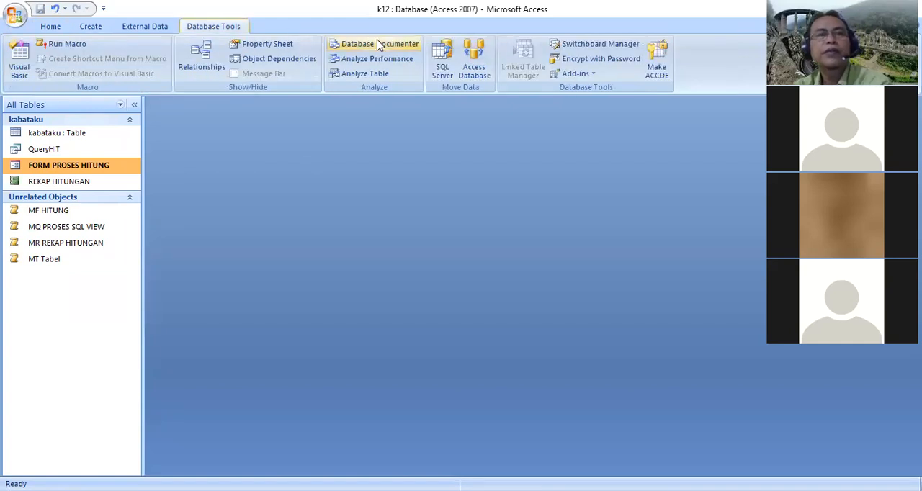
pyautogui.click(596, 44)
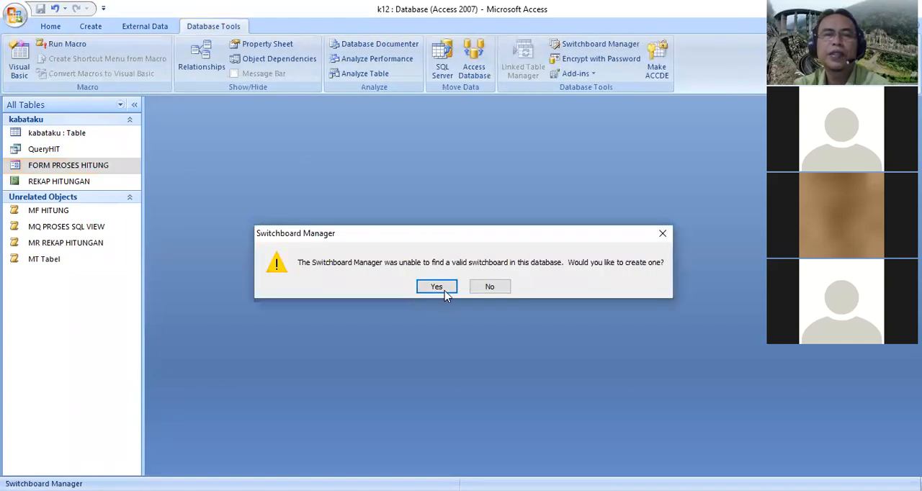
pyautogui.click(437, 287)
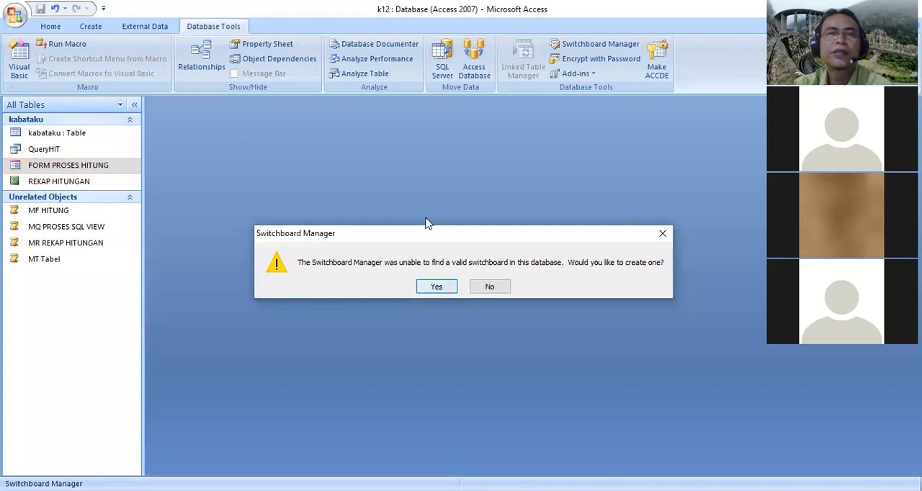
pyautogui.moveTo(469, 118); pyautogui.dragTo(410, 122)
pyautogui.click(511, 188)
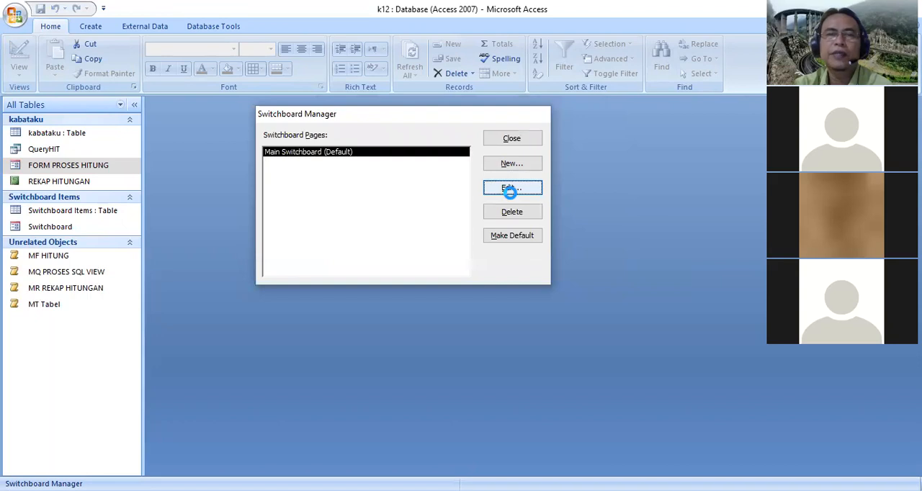
# Start a new item on the Main Switchboard page with the text BUKA TABEL HITUNGAN
pyautogui.click(533, 265)
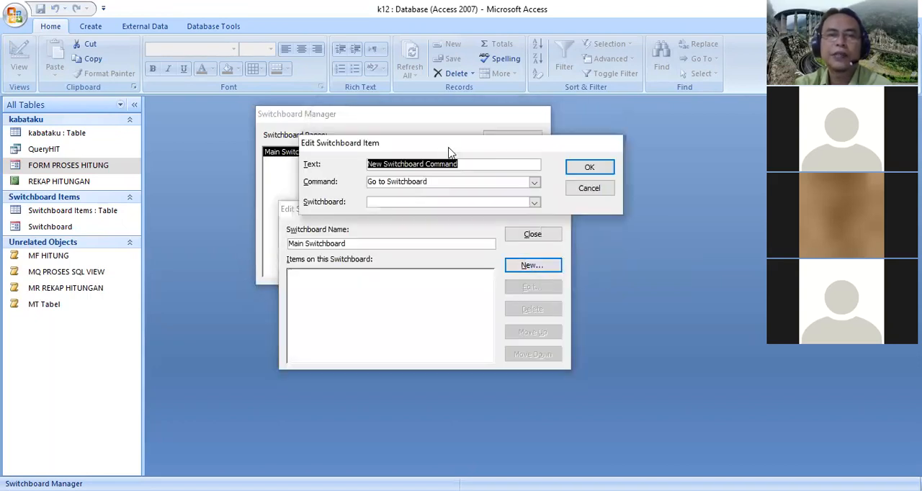
pyautogui.moveTo(450, 151); pyautogui.dragTo(546, 382)
pyautogui.write('B')
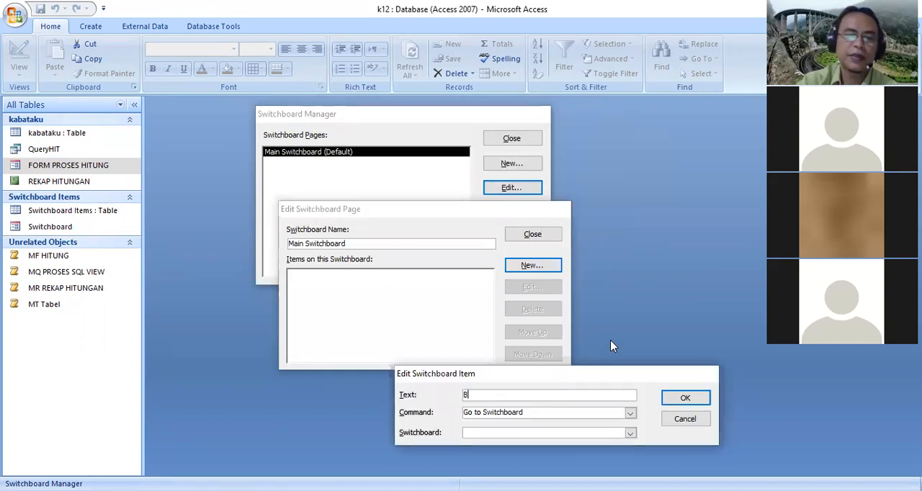
pyautogui.write('UKA TA')
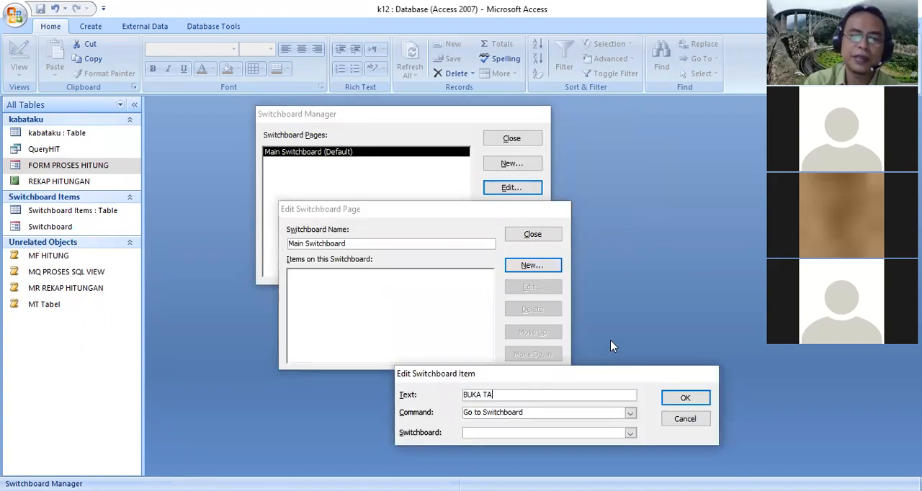
pyautogui.write('BEL HTIUNGA')
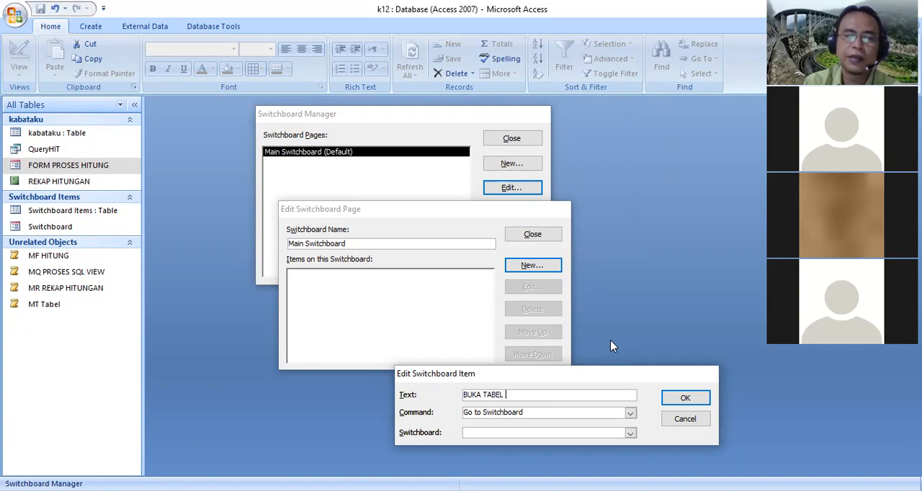
pyautogui.press('BackSpace')
pyautogui.press('BackSpace')
pyautogui.press('BackSpace')
pyautogui.press('BackSpace')
pyautogui.press('BackSpace')
pyautogui.press('BackSpace')
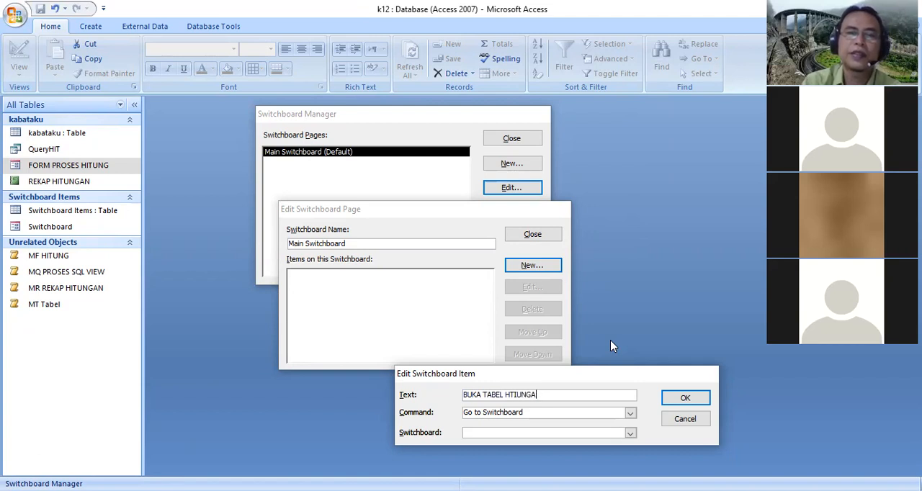
pyautogui.write('ITUNGAN')
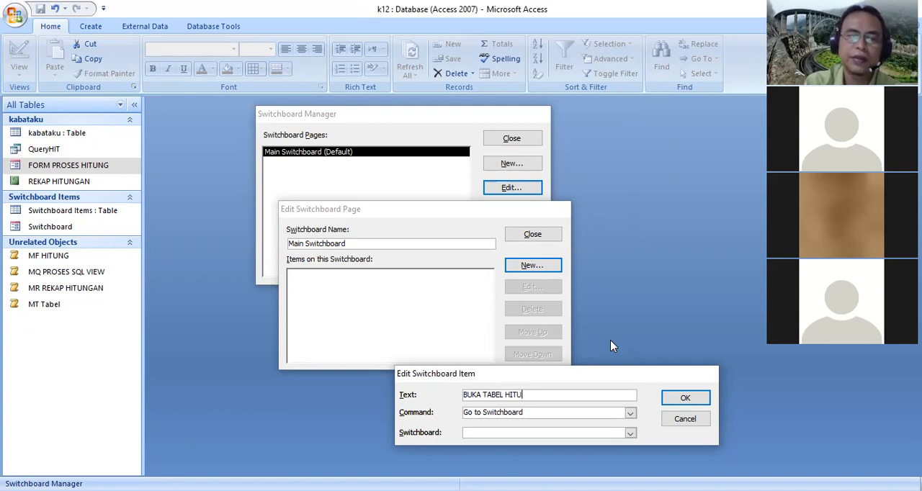
# Set the BUKA TABEL HITUNGAN item to the Run Macro command with macro MT Tabel and confirm it
pyautogui.click(631, 413)
pyautogui.click(502, 392)
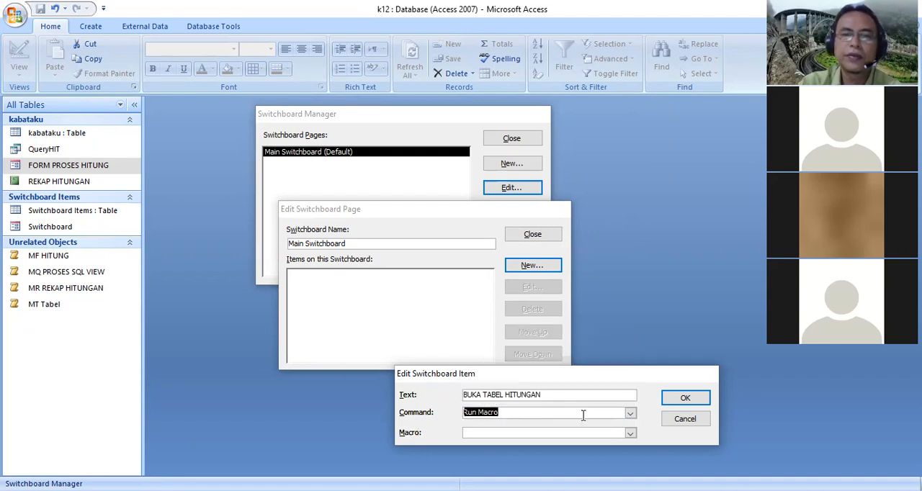
pyautogui.press('Tab')
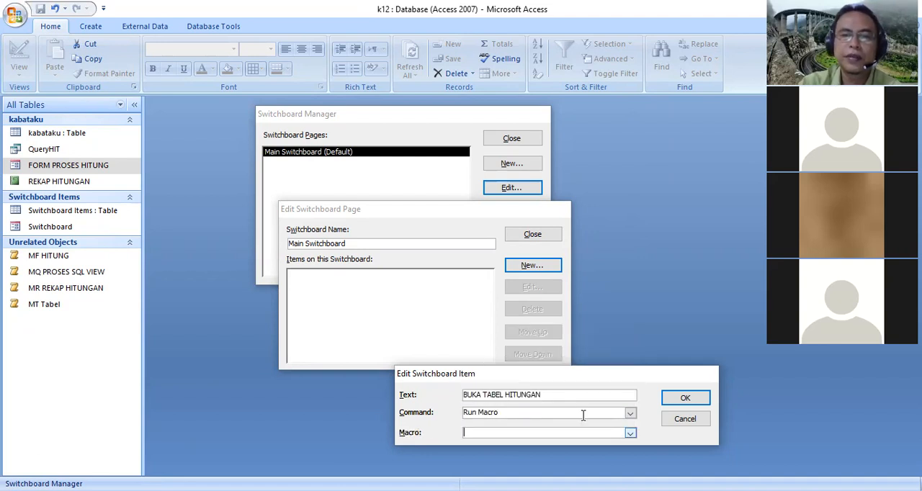
pyautogui.hotkey('alt', 'Down')
pyautogui.click(566, 384)
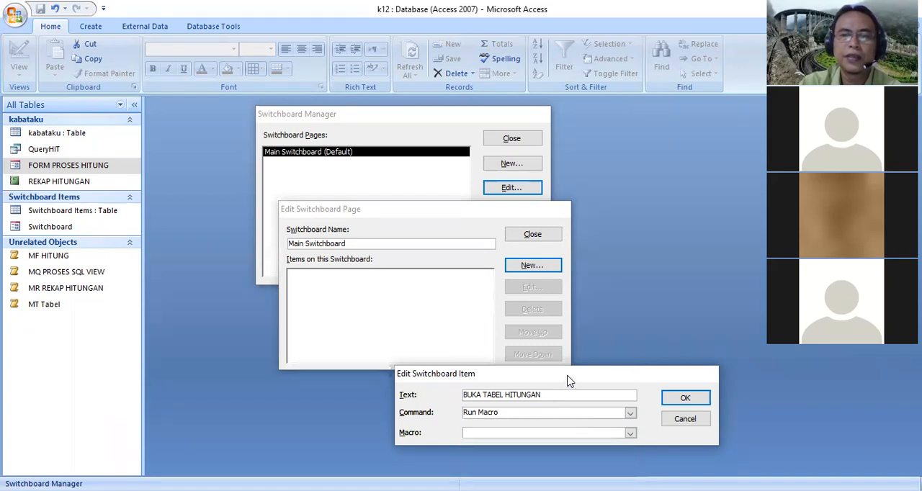
pyautogui.moveTo(569, 380); pyautogui.dragTo(579, 332)
pyautogui.click(640, 384)
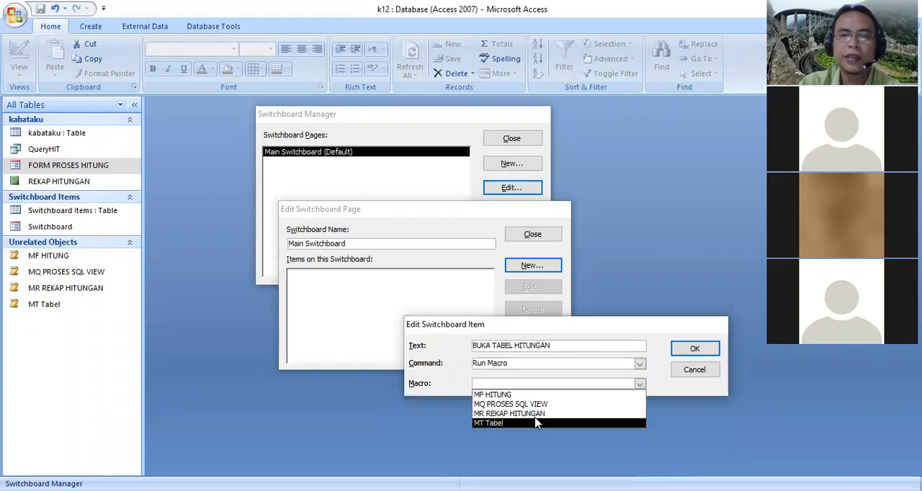
pyautogui.click(537, 423)
pyautogui.click(696, 351)
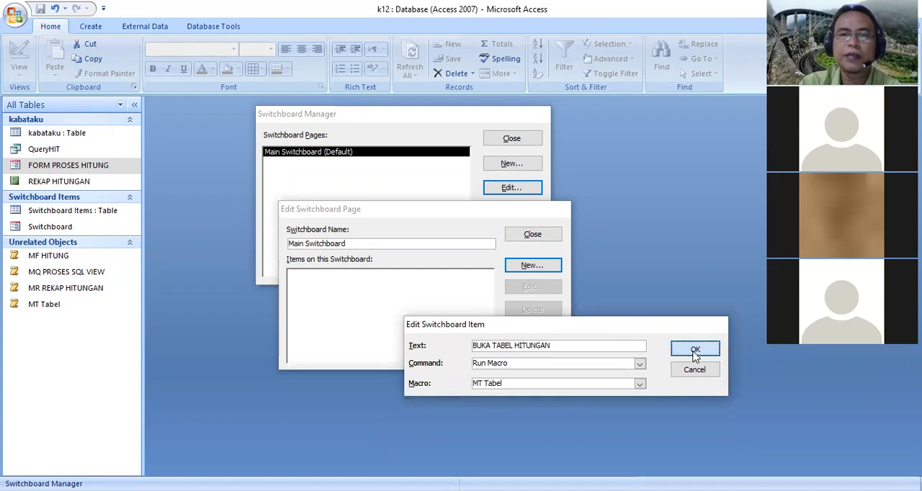
# Add a second switchboard item, DISPLAY FORM HITUNG, that uses Run Macro to run MF HITUNG
pyautogui.click(548, 265)
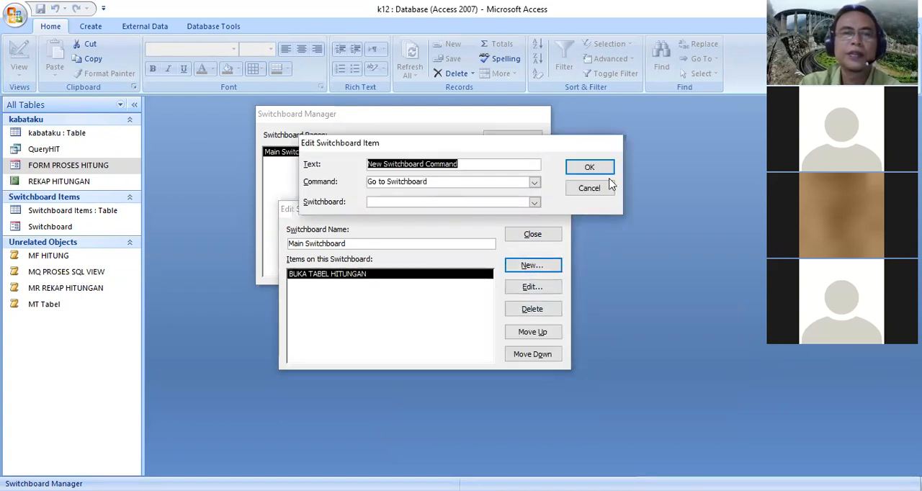
pyautogui.write('DISPLAY F')
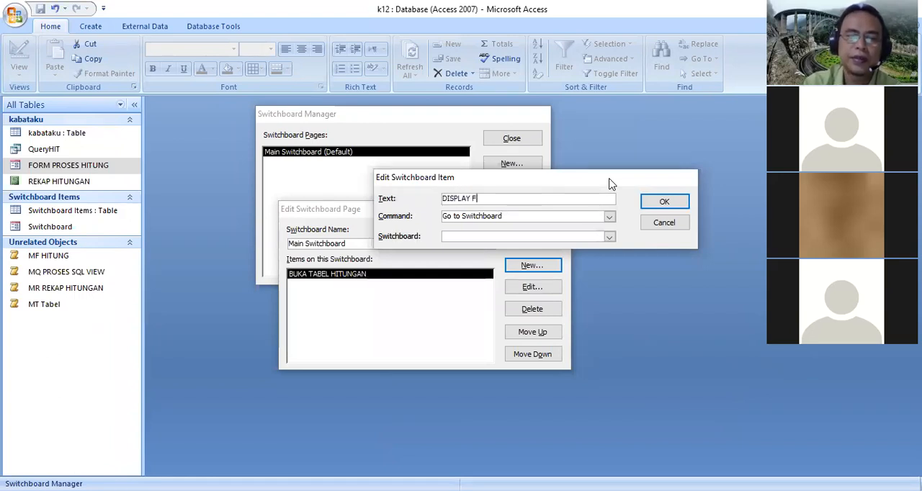
pyautogui.write('ORM HITUNG')
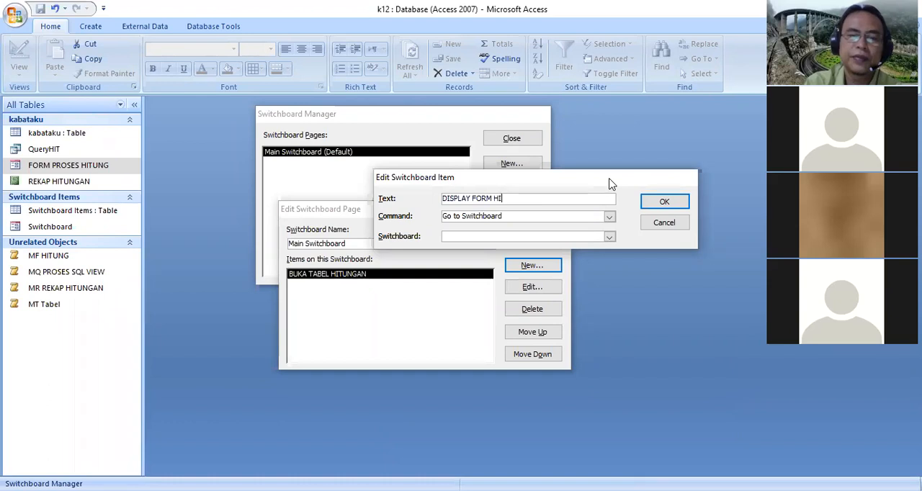
pyautogui.click(609, 216)
pyautogui.click(507, 285)
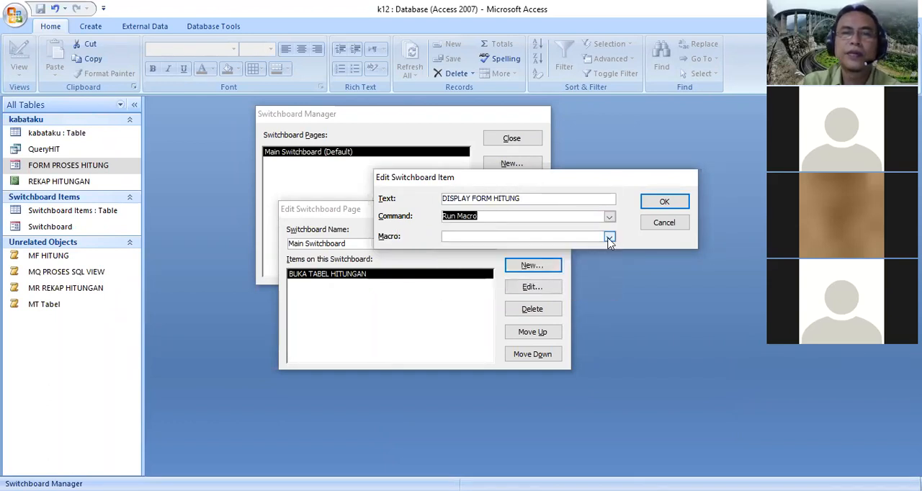
pyautogui.click(609, 237)
pyautogui.click(519, 247)
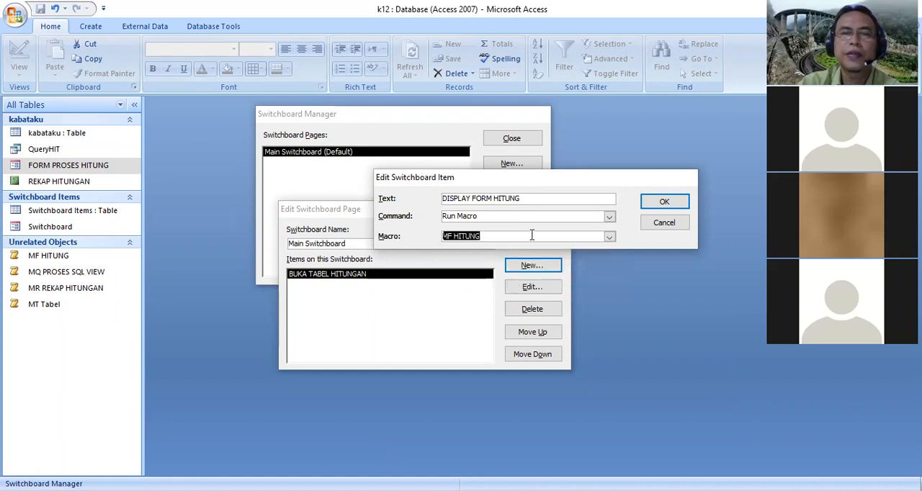
pyautogui.click(669, 204)
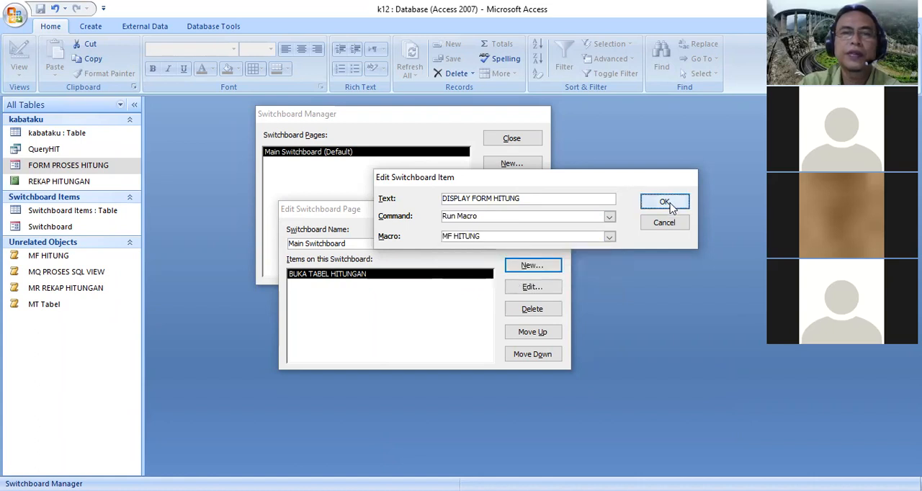
# Add a third switchboard item, DO PROSES SQL VIEW, that uses Run Macro to run MQ PROSES SQL VIEW
pyautogui.click(543, 264)
pyautogui.moveTo(504, 153); pyautogui.dragTo(593, 256)
pyautogui.write('DO PROSES S')
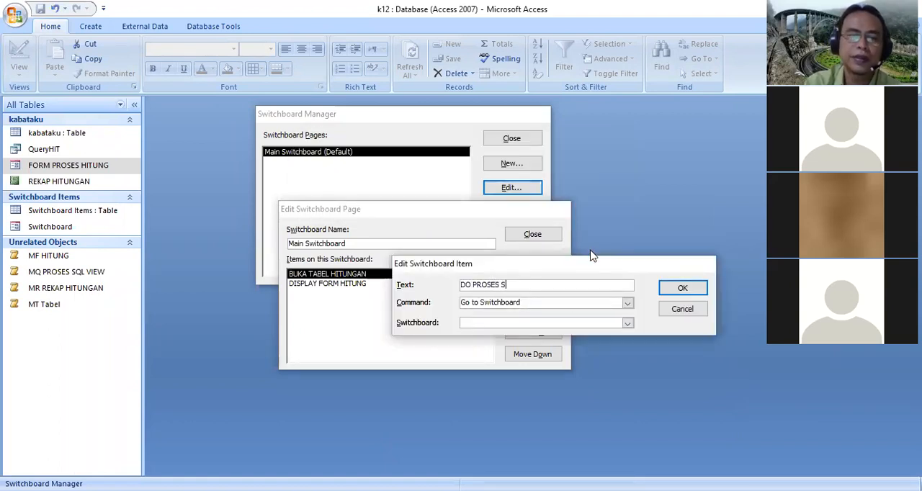
pyautogui.write('QL VIEW')
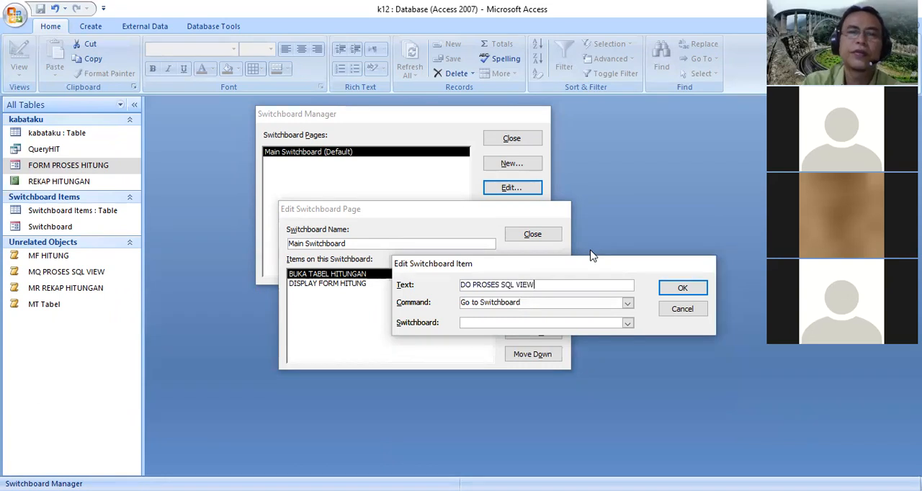
pyautogui.click(628, 303)
pyautogui.click(510, 372)
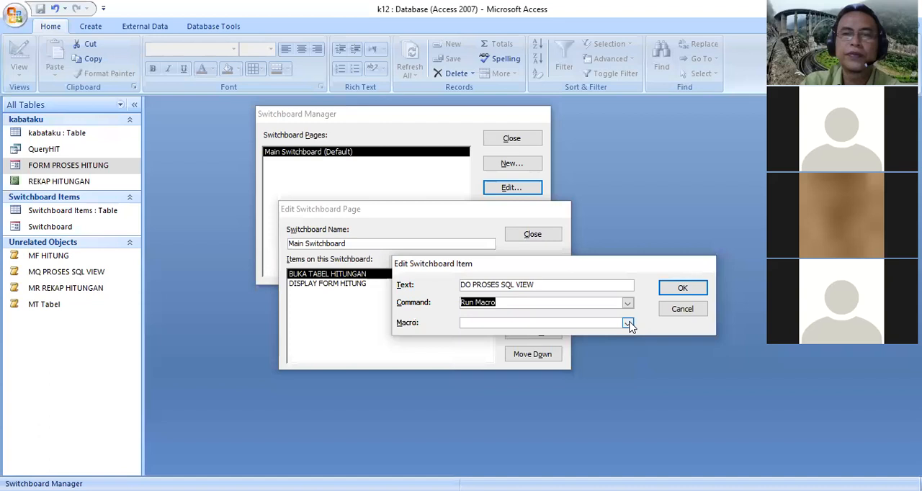
pyautogui.click(627, 324)
pyautogui.press('Up')
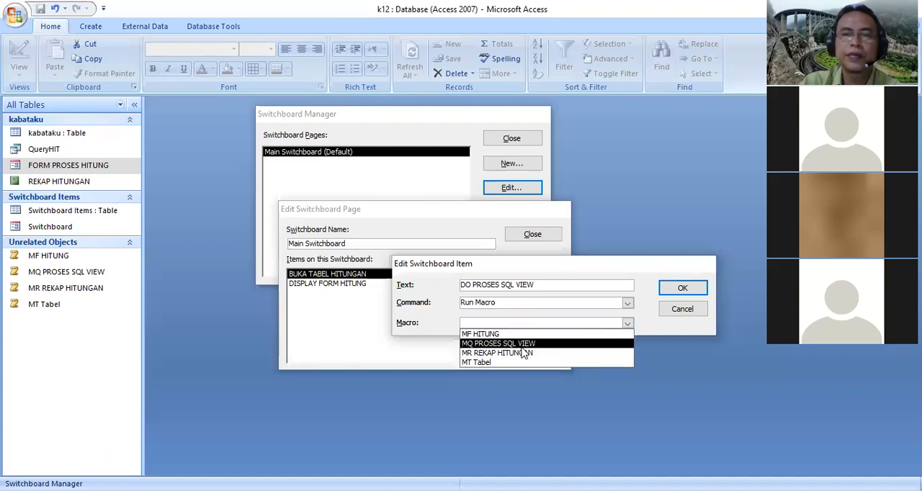
pyautogui.press('Return')
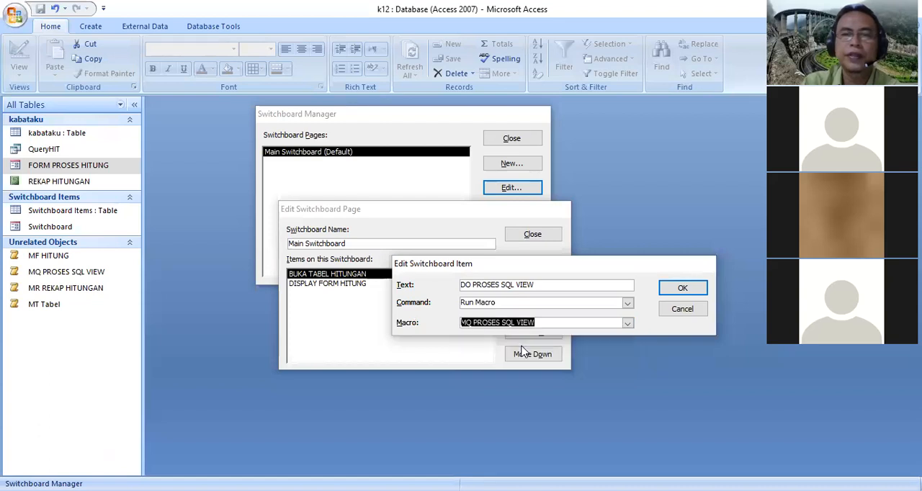
pyautogui.click(679, 289)
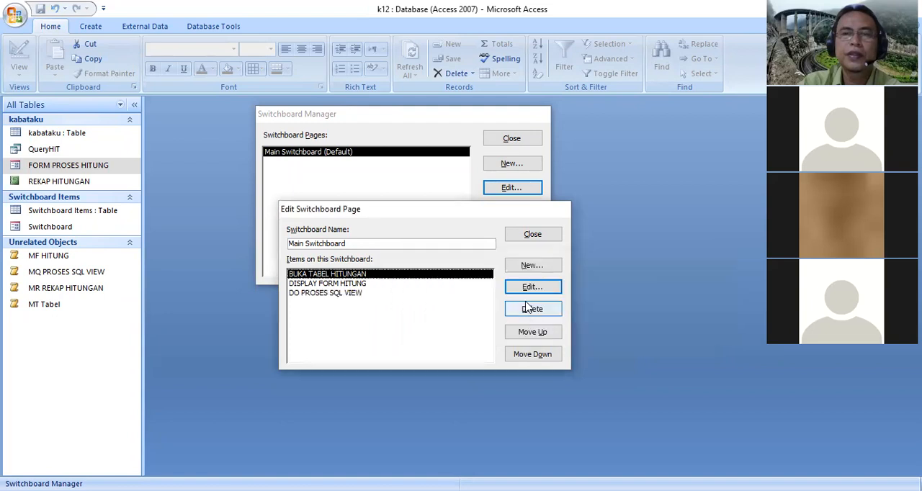
# Add a fourth switchboard item, LIHAT REKAP HITUNGAN, that uses Run Macro to run MR REKAP HITUNGAN
pyautogui.click(534, 266)
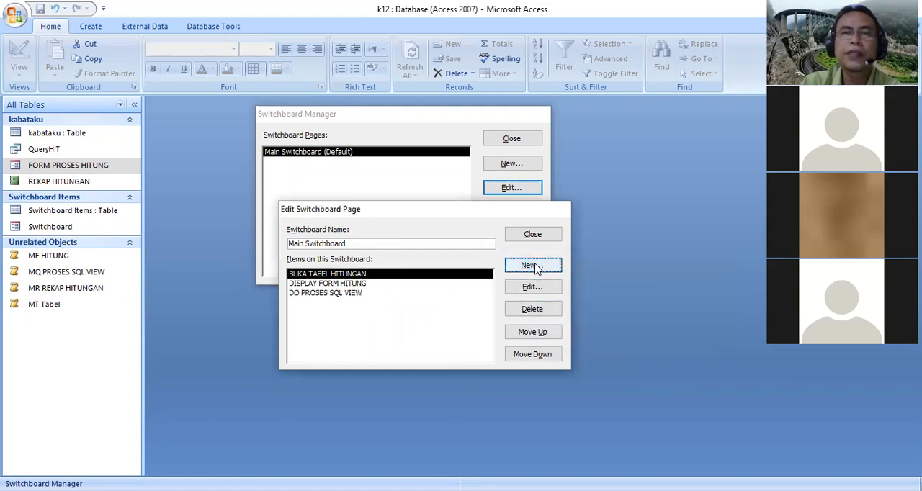
pyautogui.write('LIHAT REKAP')
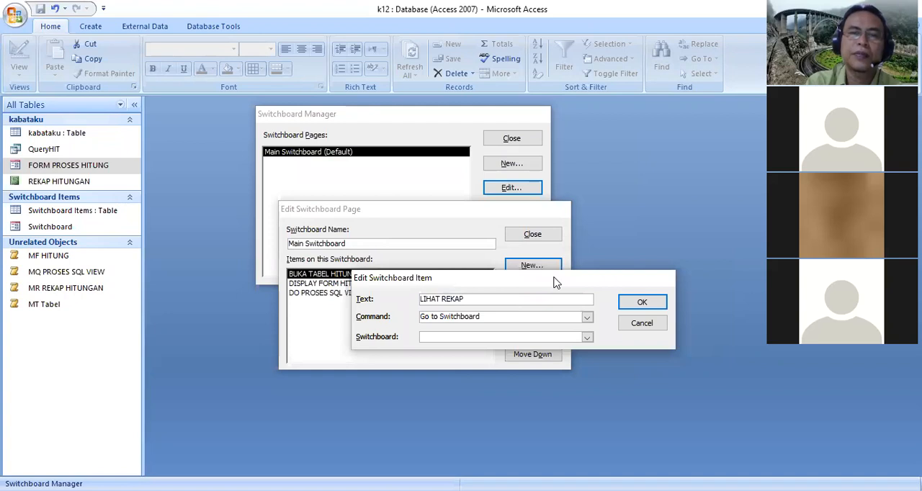
pyautogui.write('HITUNGAN')
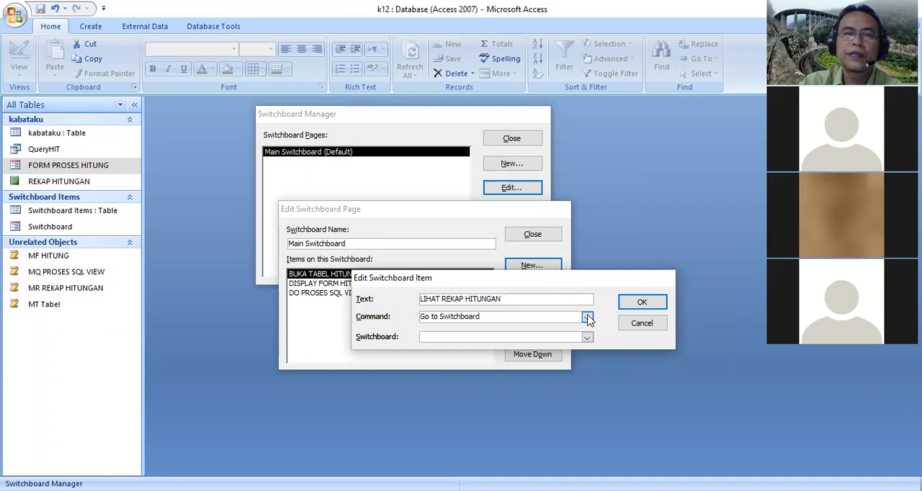
pyautogui.click(588, 319)
pyautogui.click(477, 387)
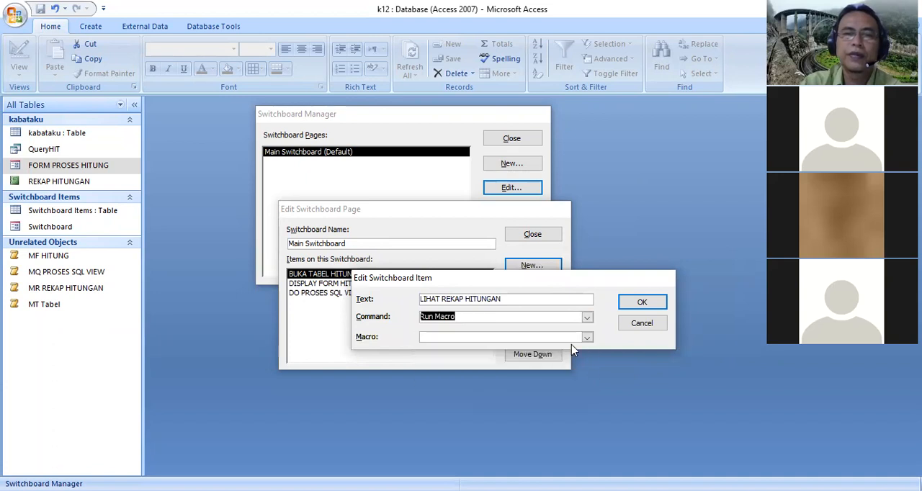
pyautogui.click(587, 339)
pyautogui.click(483, 365)
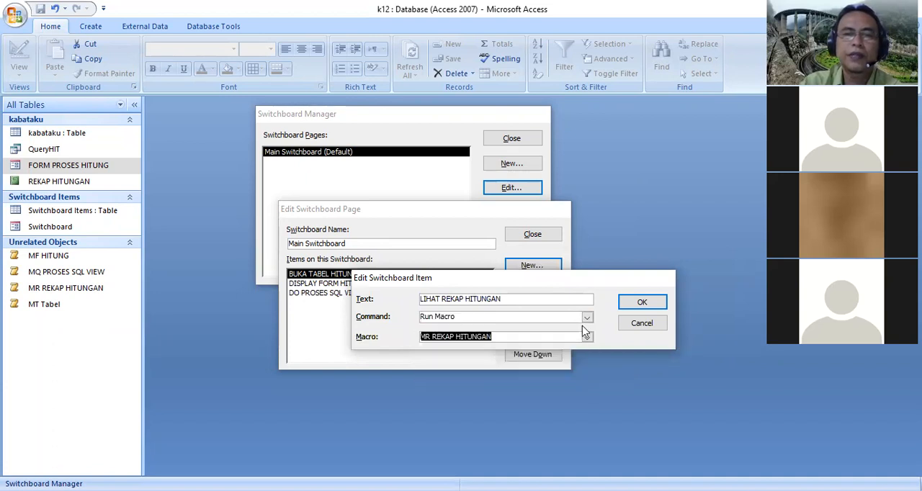
pyautogui.click(644, 304)
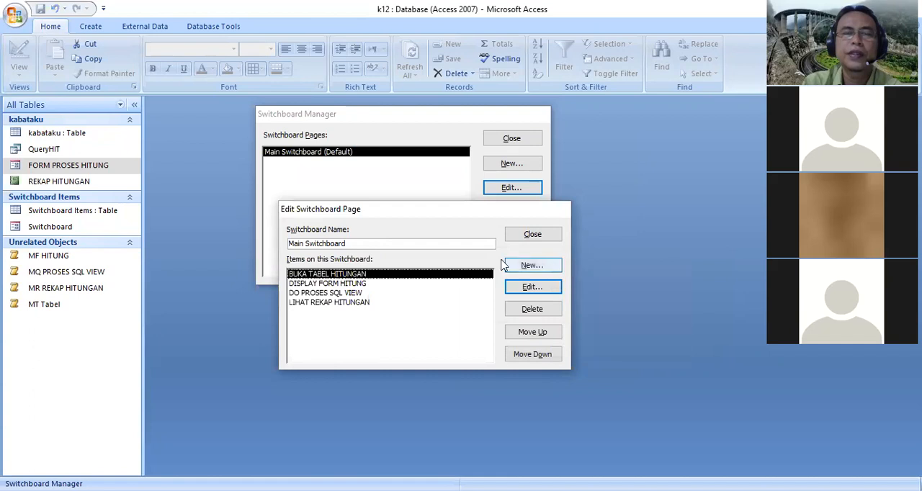
# Add a final switchboard item, EXIT, SELESAI, with the Exit Application command and close the Switchboard Manager
pyautogui.click(530, 265)
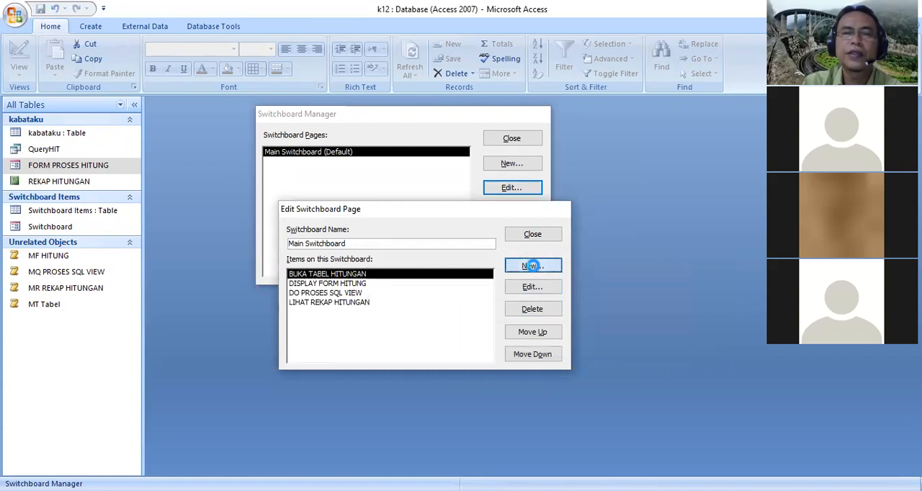
pyautogui.write('EXIT')
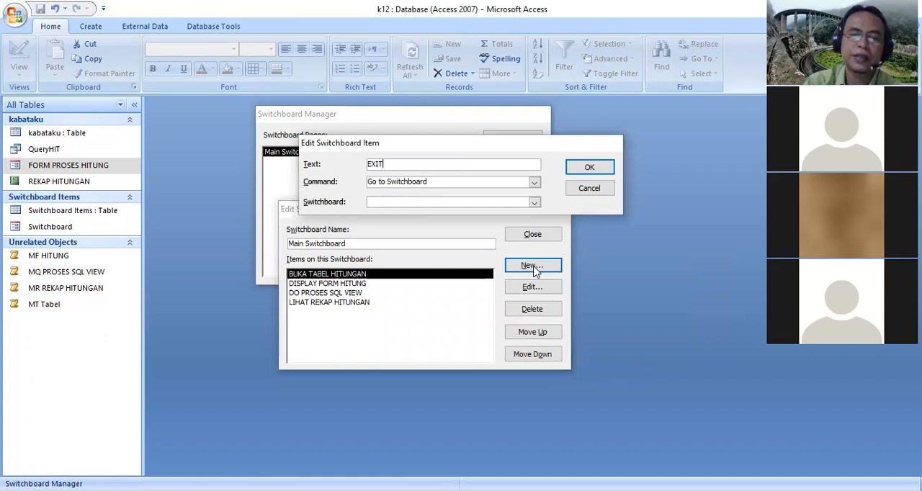
pyautogui.write(', SEL')
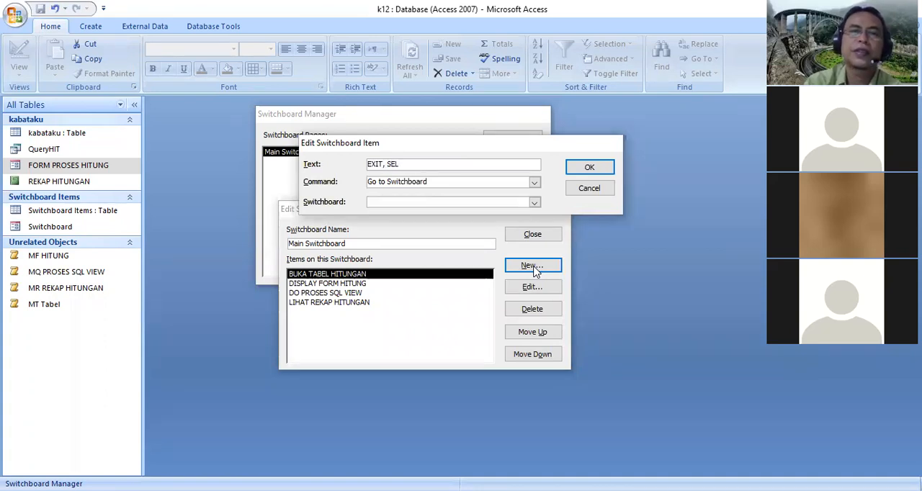
pyautogui.write('ESAI')
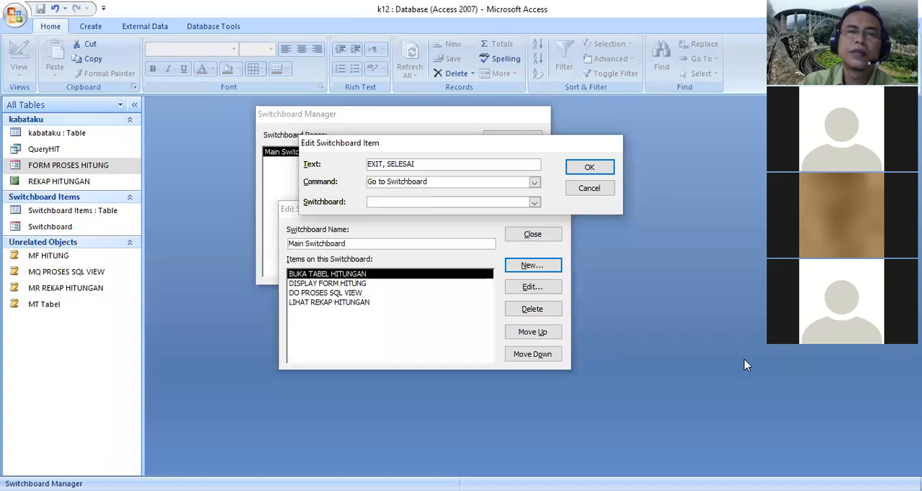
pyautogui.click(534, 182)
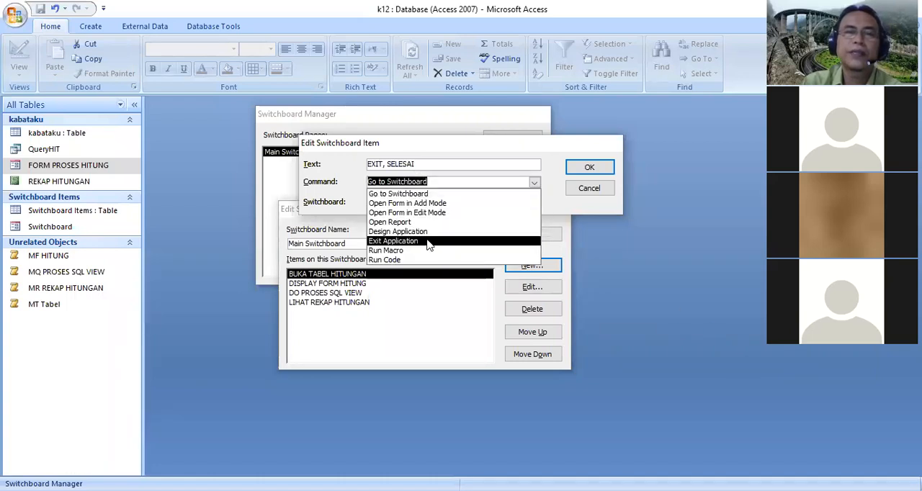
pyautogui.click(505, 241)
pyautogui.click(586, 168)
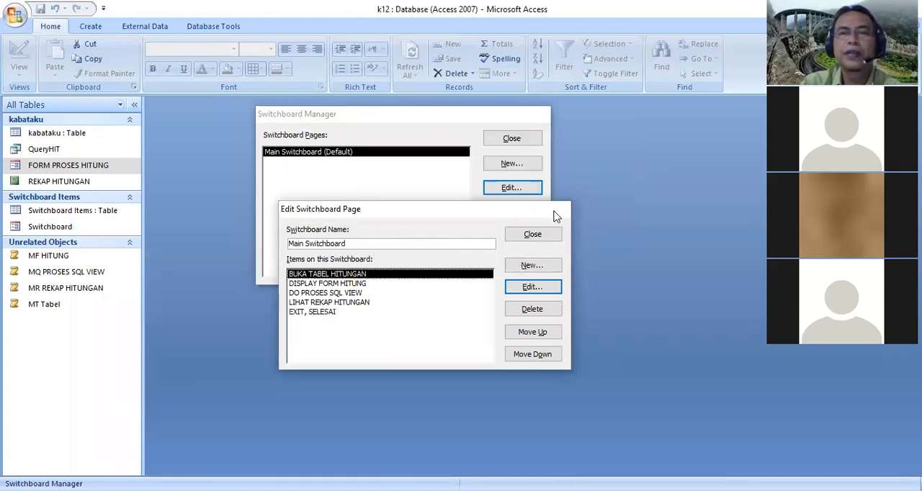
pyautogui.click(547, 240)
pyautogui.click(532, 145)
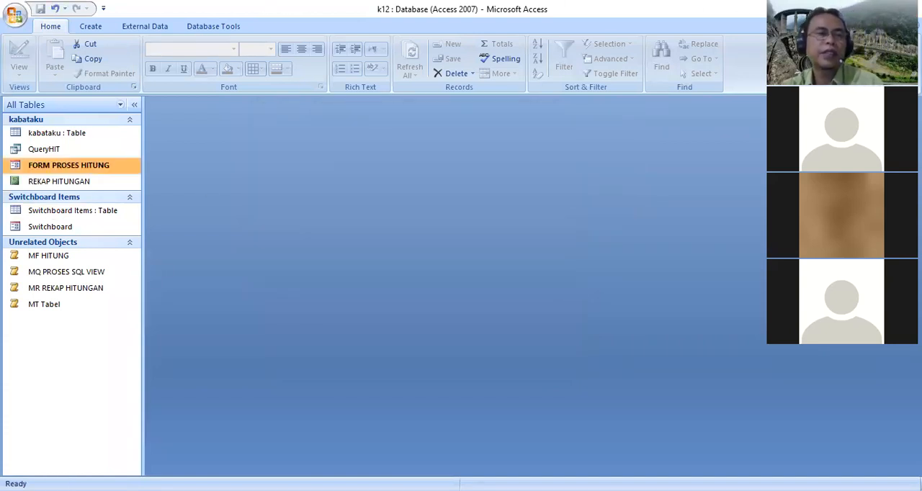
# Open the Switchboard form and run its BUKA TABEL HITUNGAN item to open the kabataku table
pyautogui.click(71, 230)
pyautogui.doubleClick(71, 229)
pyautogui.click(286, 172)
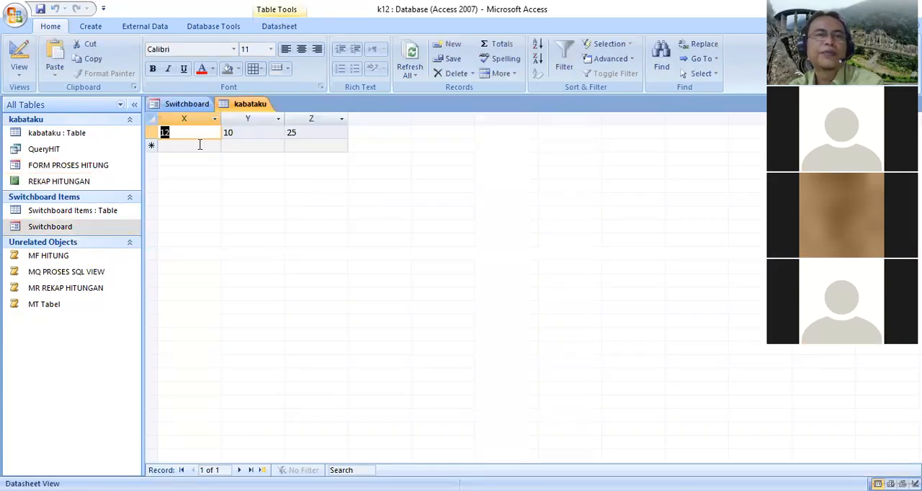
# Add a second record to the kabataku table with X 5, Y 6 and Z 8
pyautogui.click(200, 146)
pyautogui.write('5')
pyautogui.click(246, 147)
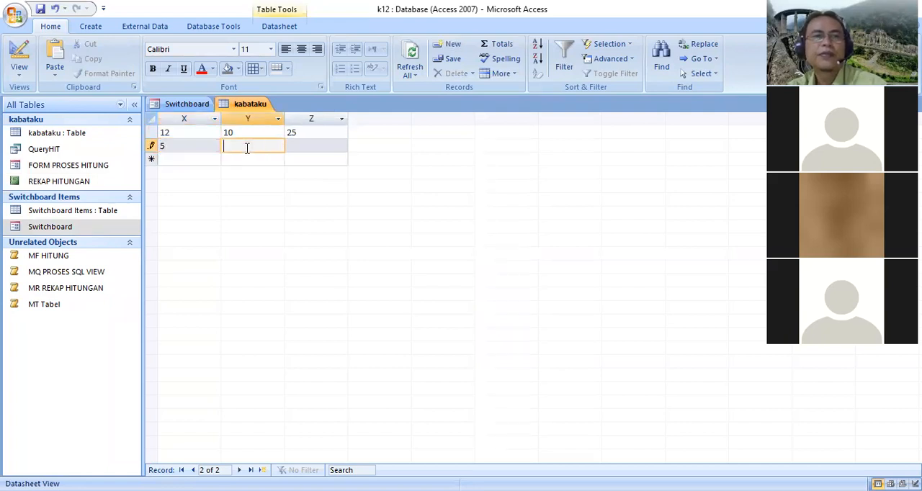
pyautogui.write('6')
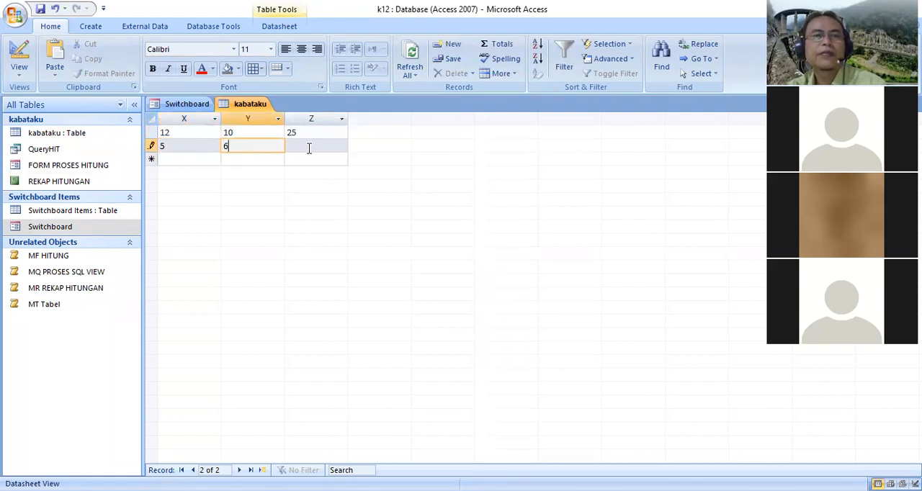
pyautogui.click(309, 148)
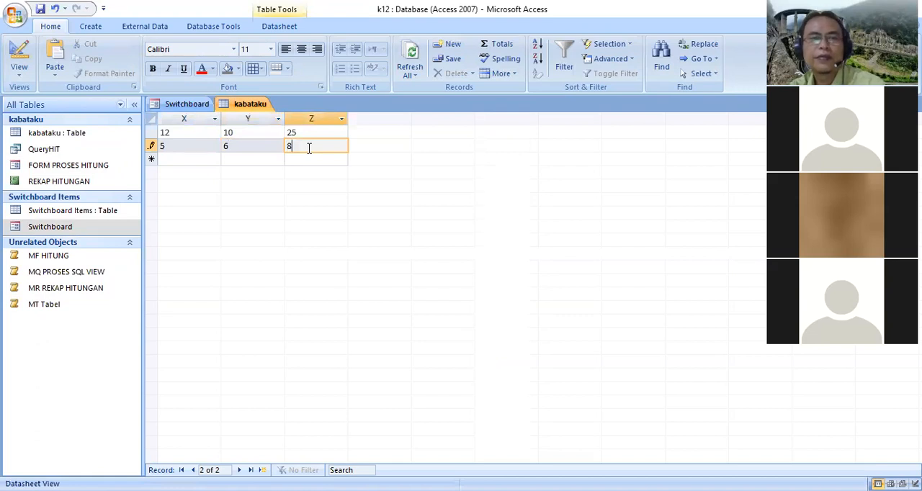
pyautogui.click(203, 158)
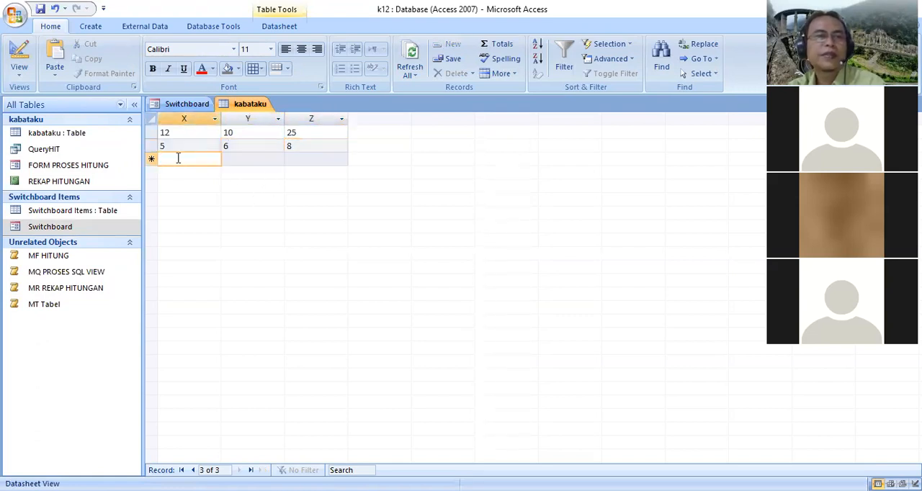
# Test the switchboard items DISPLAY FORM HITUNG, DO PROSES SQL VIEW and LIHAT REKAP HITUNGAN, returning to the switchboard after each
pyautogui.click(187, 106)
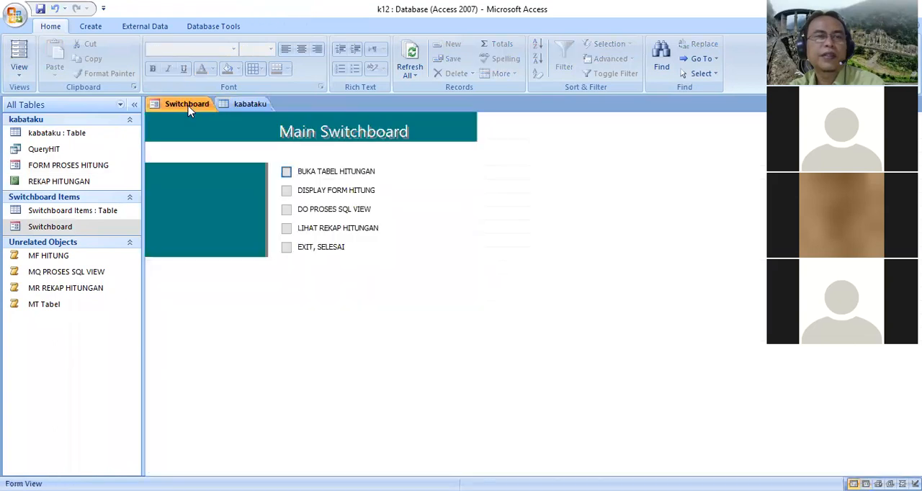
pyautogui.click(286, 192)
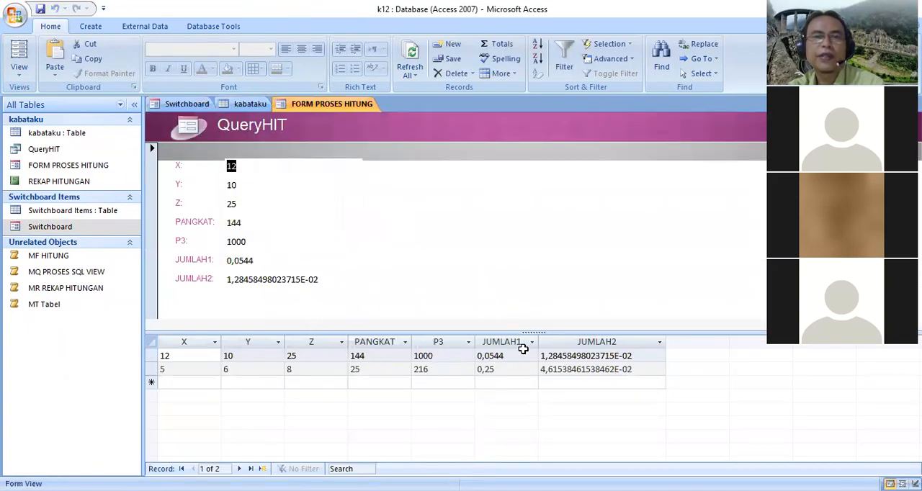
pyautogui.click(189, 104)
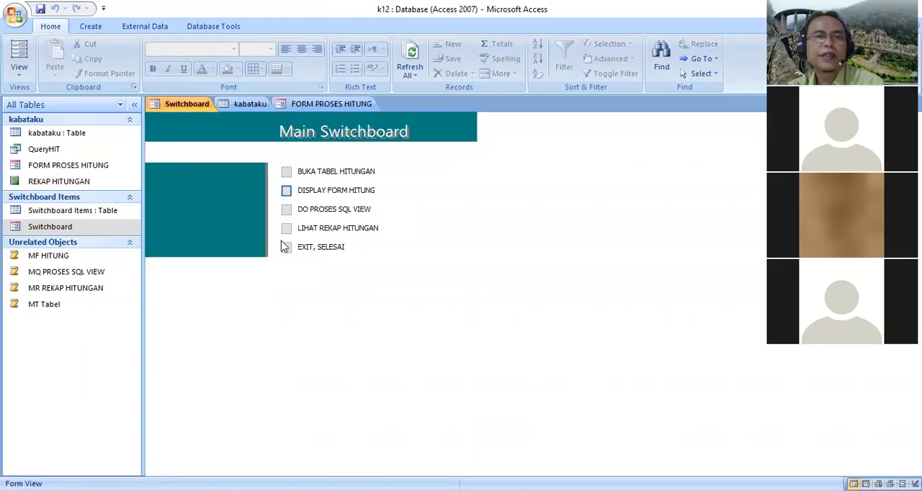
pyautogui.click(286, 211)
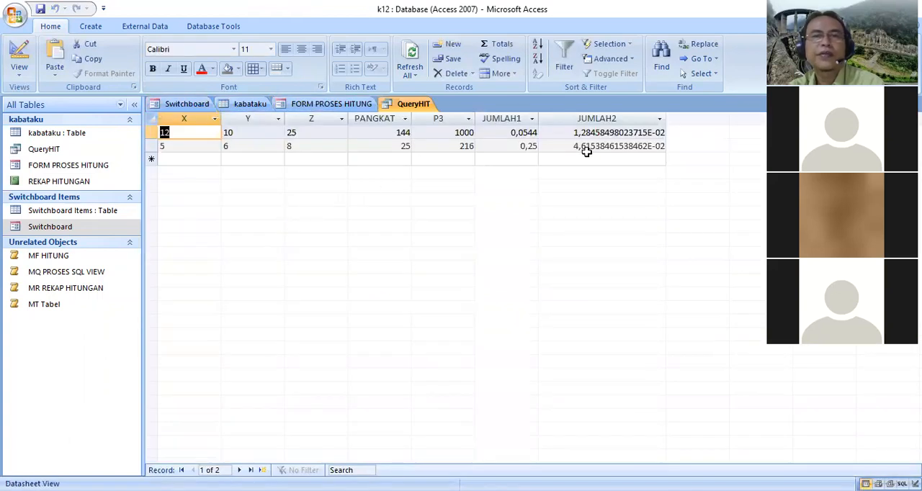
pyautogui.click(186, 105)
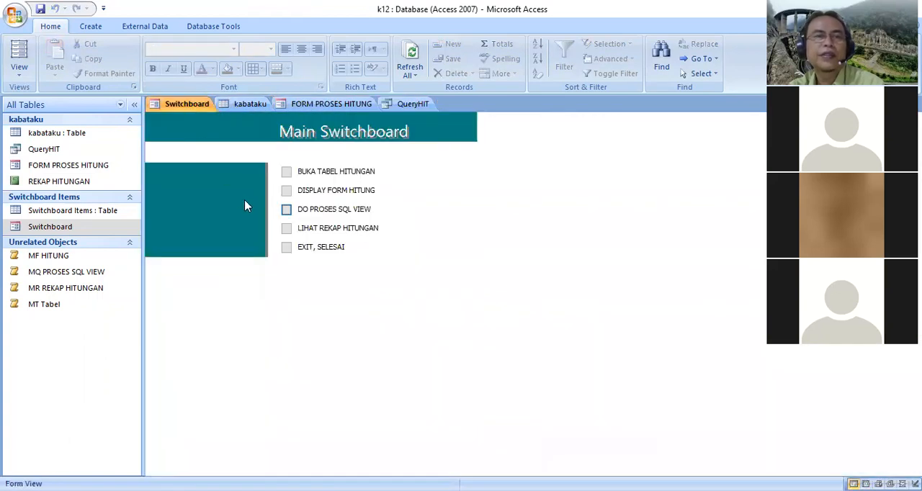
pyautogui.click(287, 228)
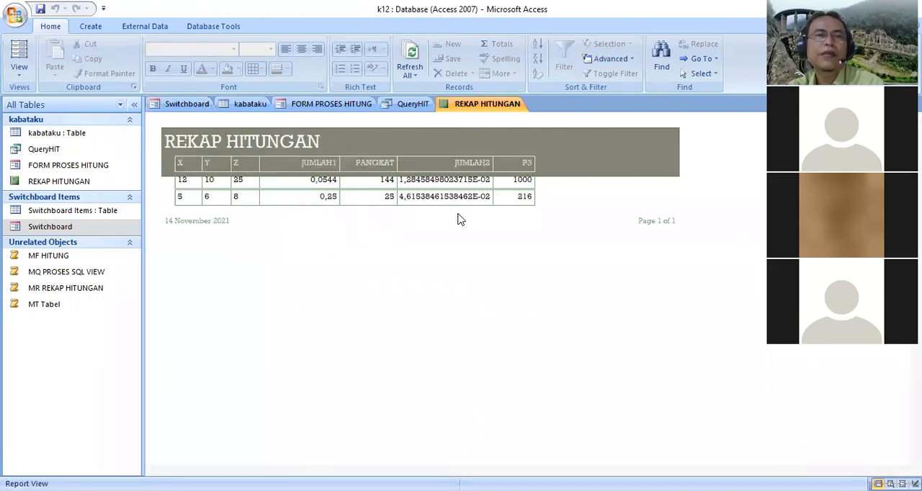
pyautogui.click(180, 105)
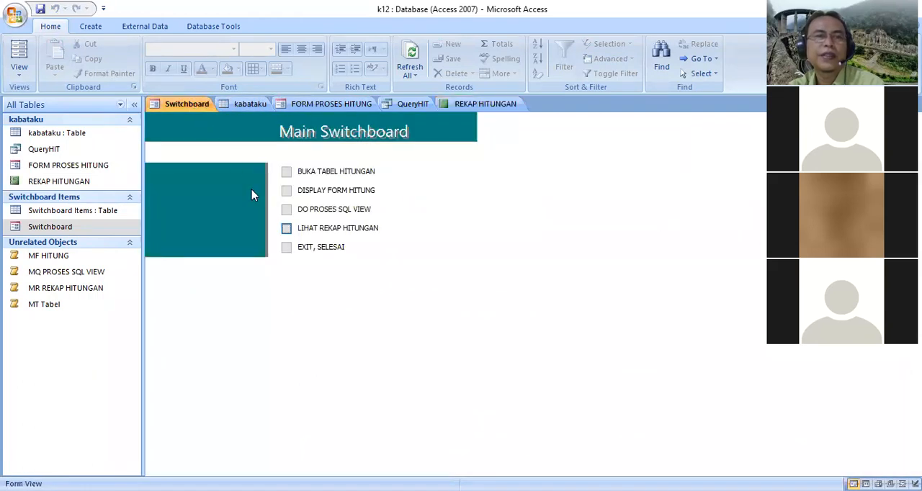
# Exit the database with the EXIT, SELESAI switchboard item and reopen k12.accdb from the recent databases
pyautogui.click(287, 248)
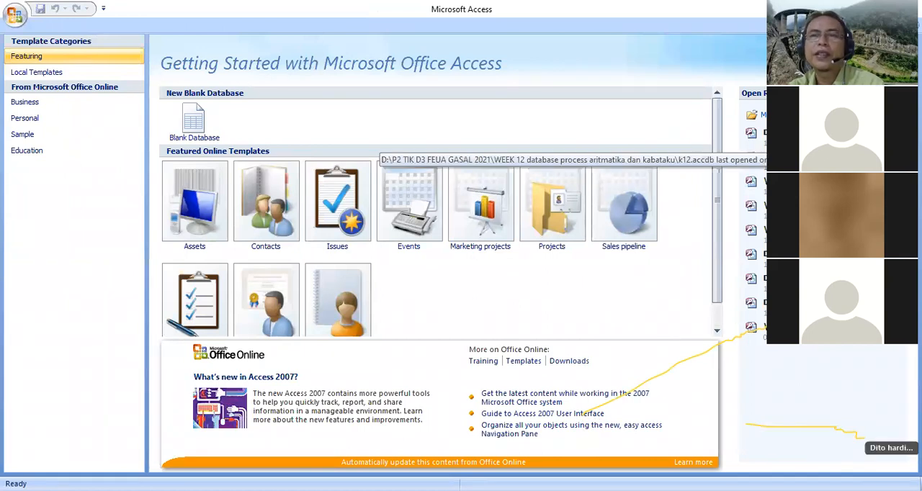
pyautogui.click(800, 138)
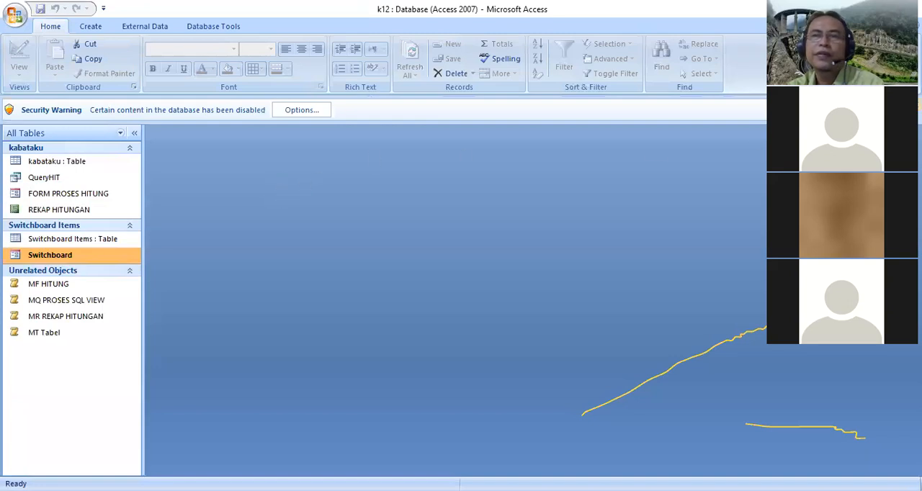
pyautogui.click(916, 106)
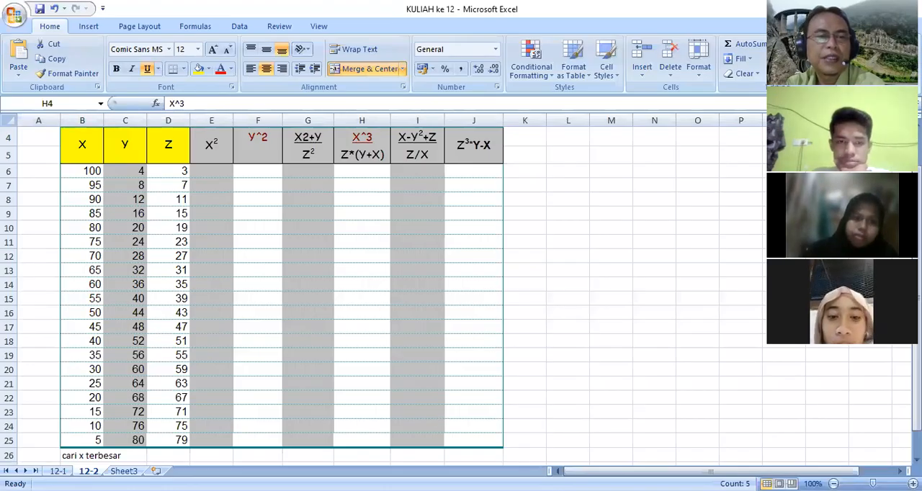
# Examine the calculation tables and column formulas on sheets 12-1 and 12-2 of the Excel workbook KULIAH ke 12
pyautogui.click(58, 471)
pyautogui.scroll(-5, 226, 287)
pyautogui.scroll(5, 227, 287)
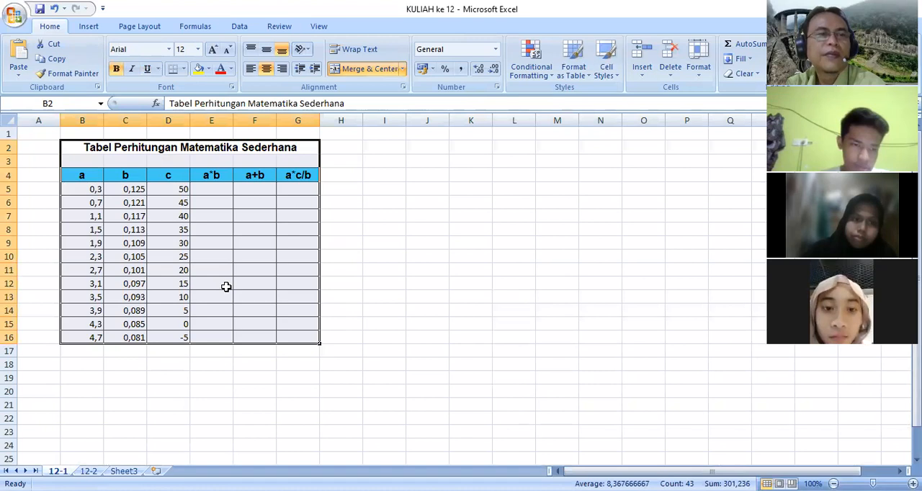
pyautogui.click(211, 177)
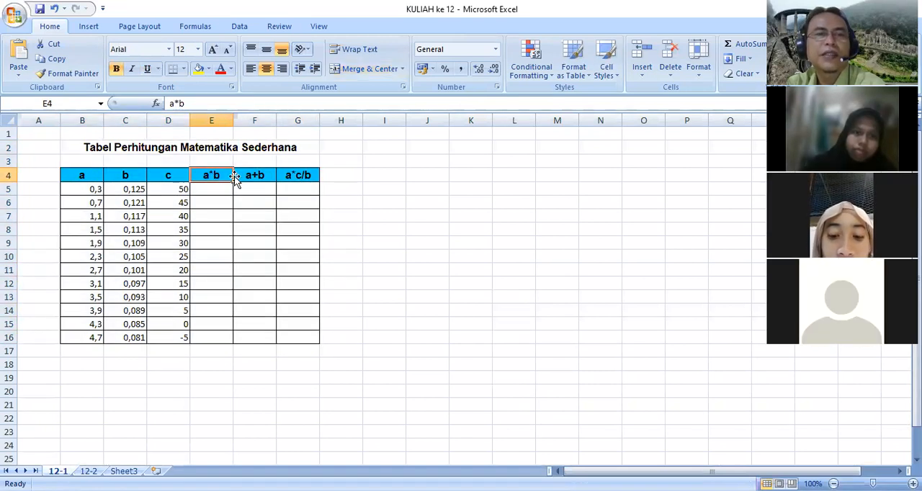
pyautogui.click(408, 219)
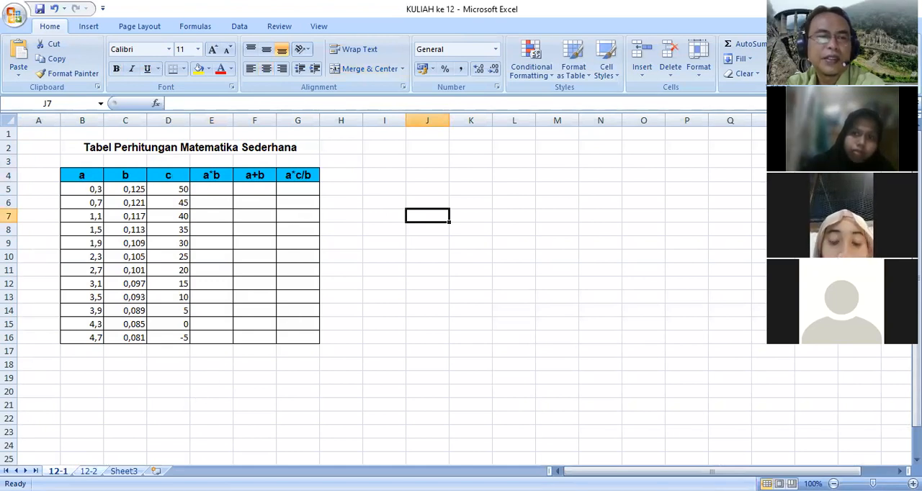
pyautogui.click(88, 471)
pyautogui.click(58, 471)
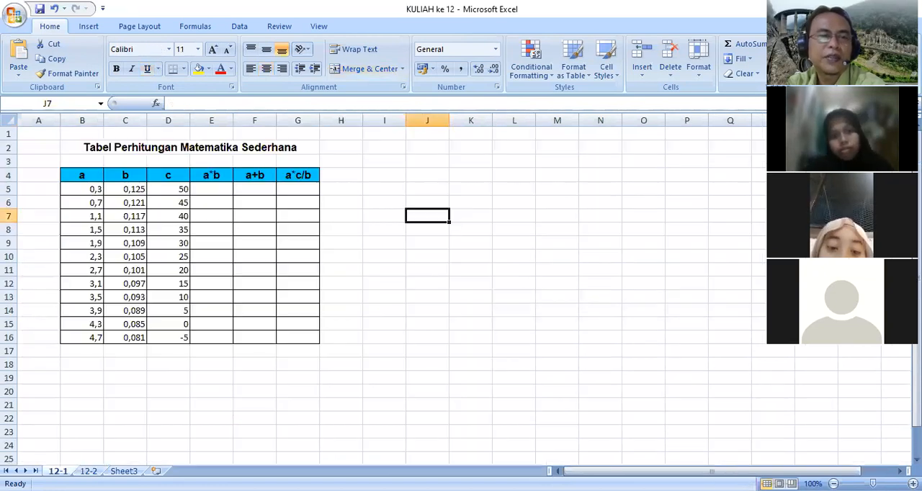